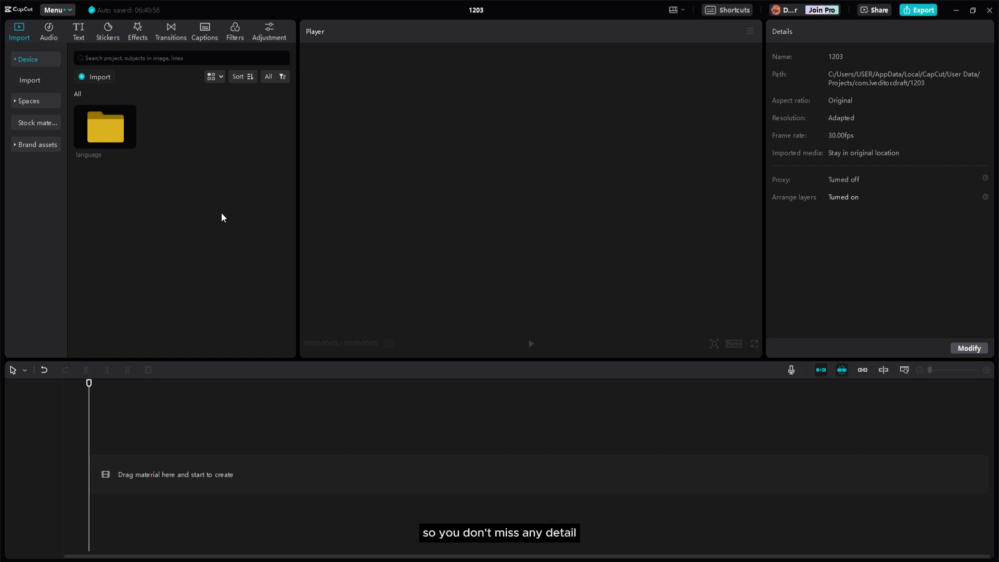
Step: From the language folder, add the black s.jpg image to the timeline as the background and extend it to 00:00:10:02
double_click(105, 129)
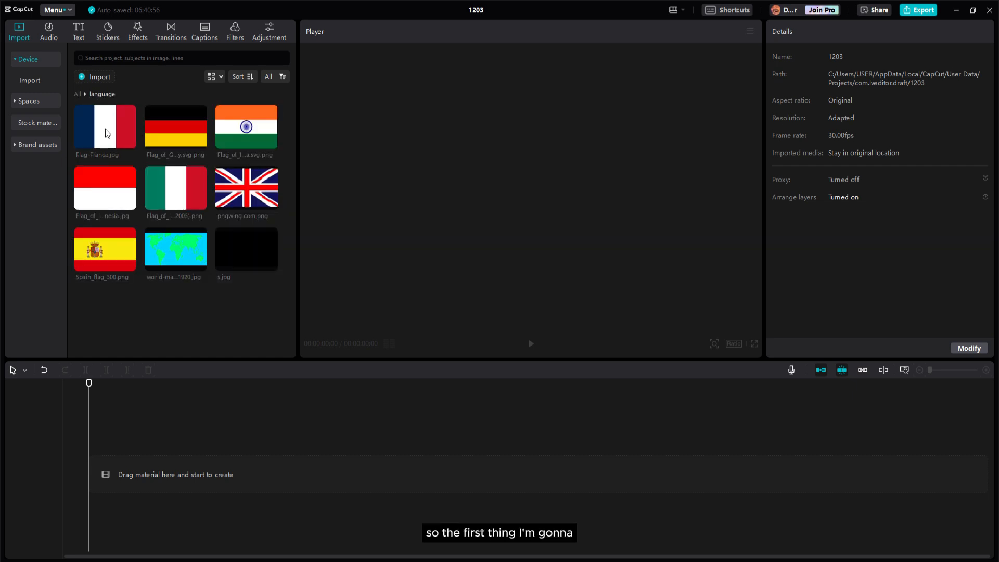
drag(251, 249, 156, 474)
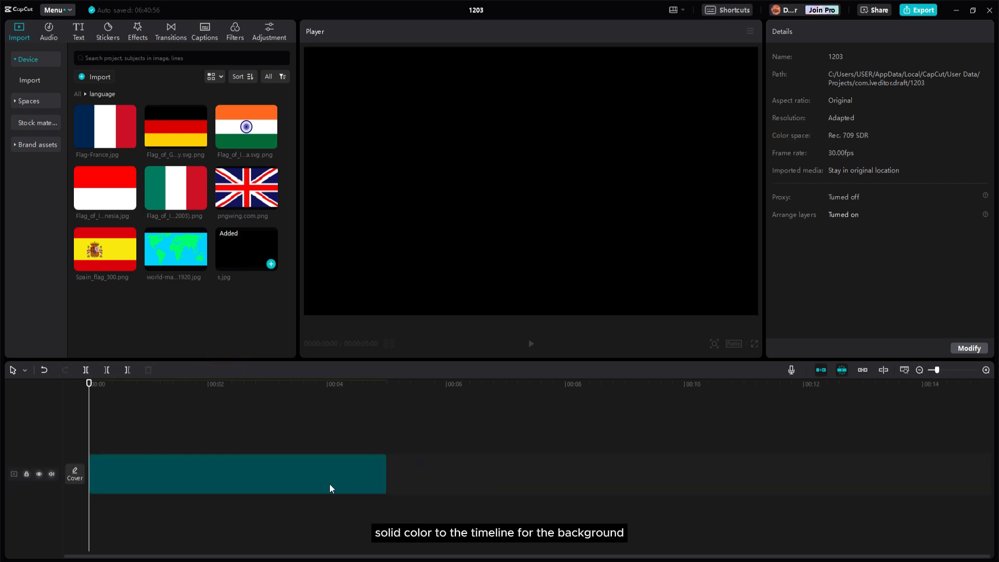
click(330, 485)
drag(385, 464, 687, 478)
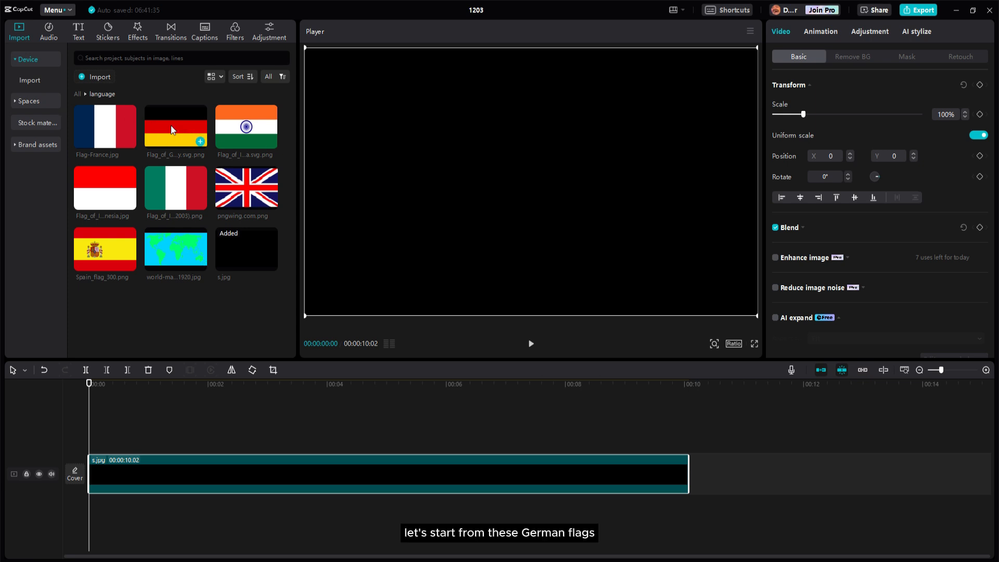
Step: Place the German flag above the background for 00:00:10:02 and scale it to 14% at position X -746, Y 823
drag(172, 126, 105, 445)
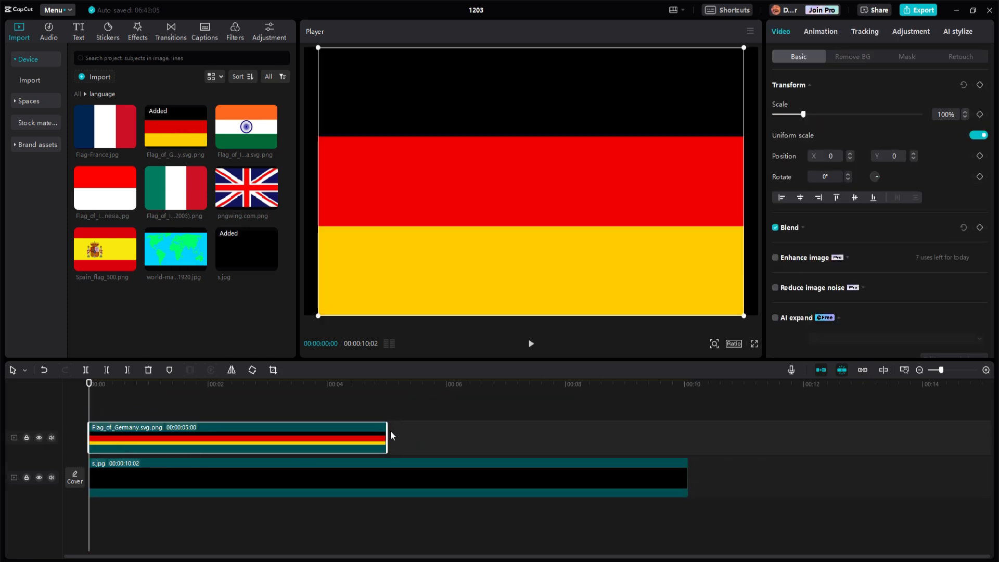
drag(389, 436, 691, 438)
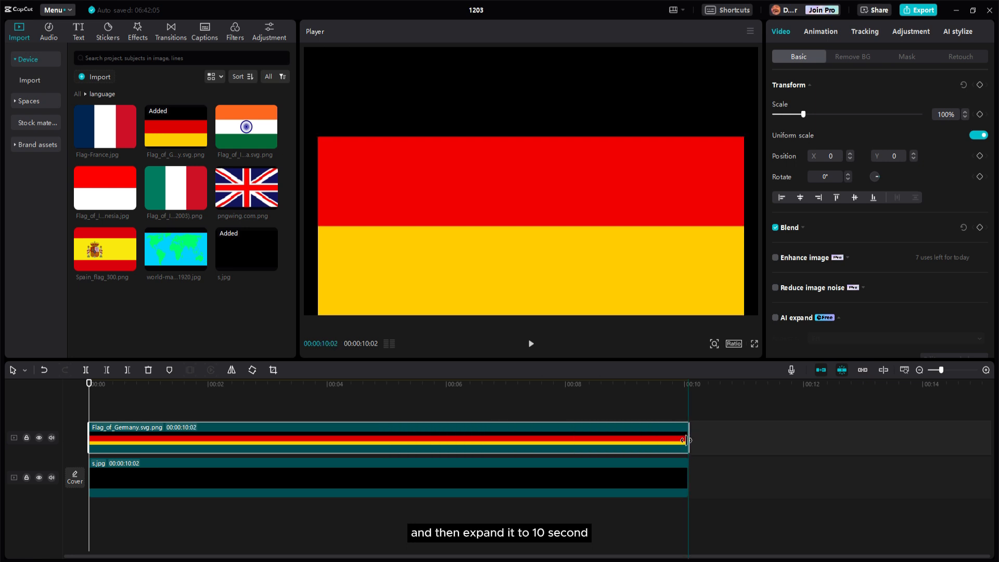
drag(803, 113, 783, 116)
drag(540, 171, 467, 147)
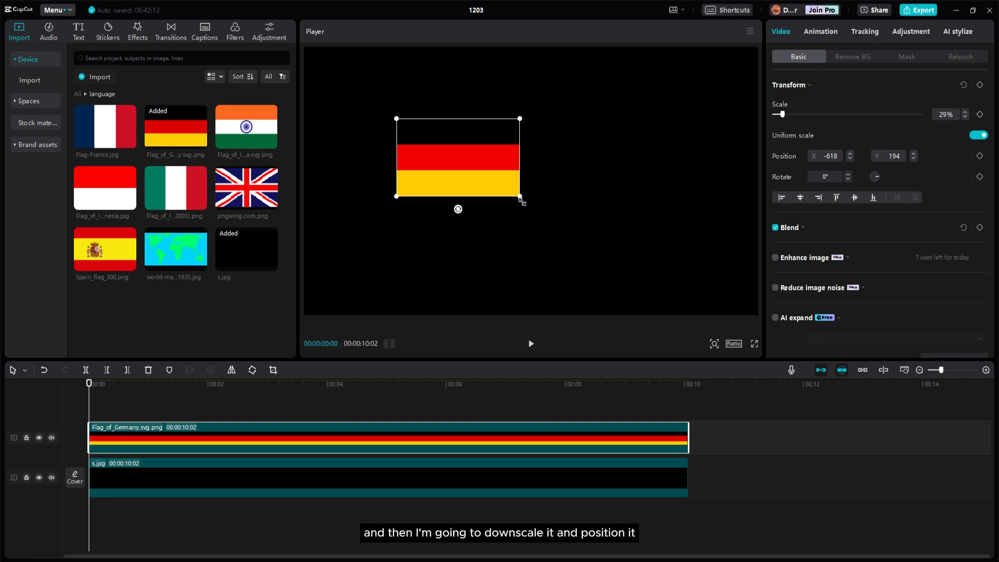
drag(522, 200, 459, 86)
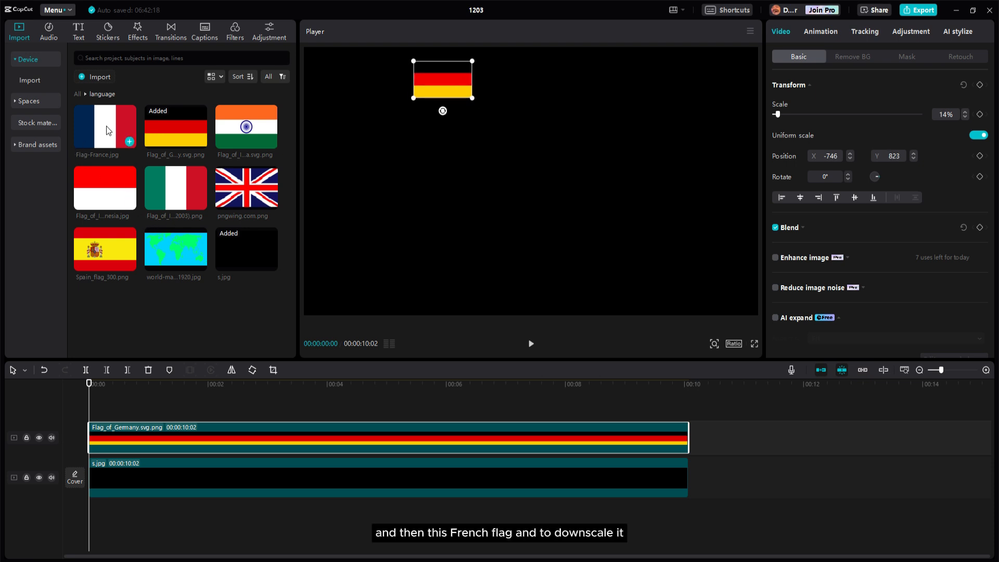
Step: Add the French flag on a new track above the German flag and extend it to 00:00:10:02
drag(106, 126, 61, 404)
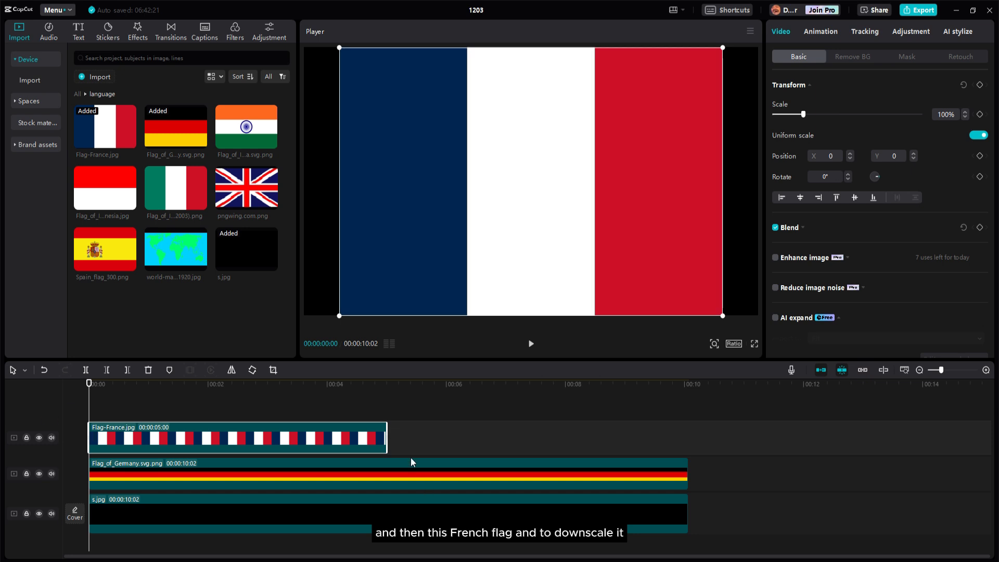
drag(385, 432, 684, 445)
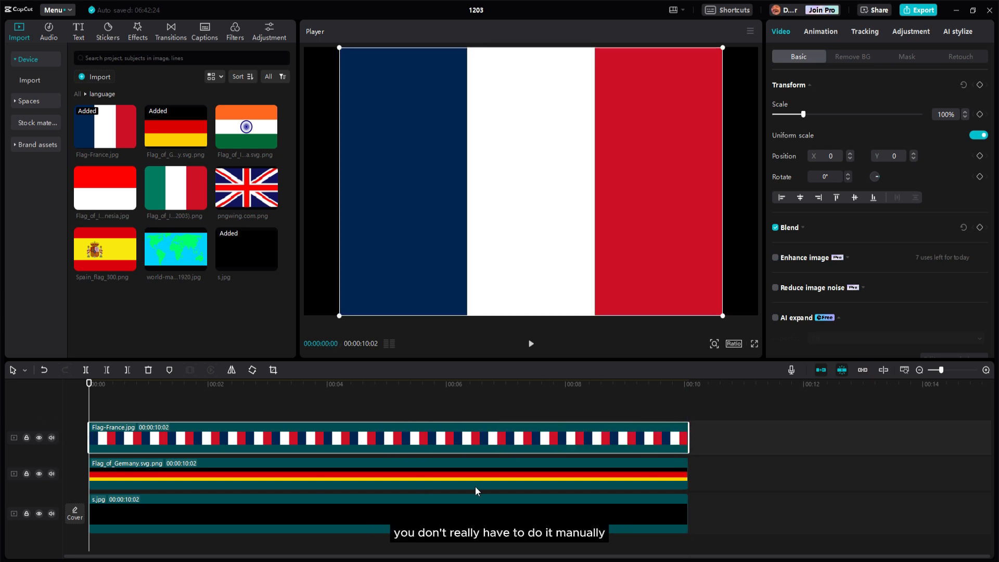
Step: Copy the German flag's attributes onto the French flag, including location size, blend and canvas, and position it directly below the German flag
click(202, 474)
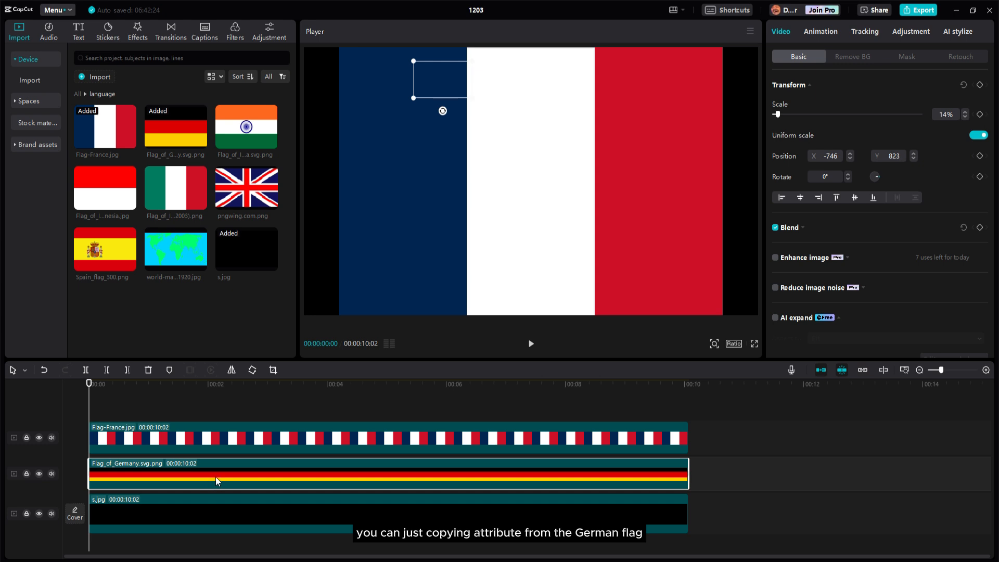
right_click(216, 476)
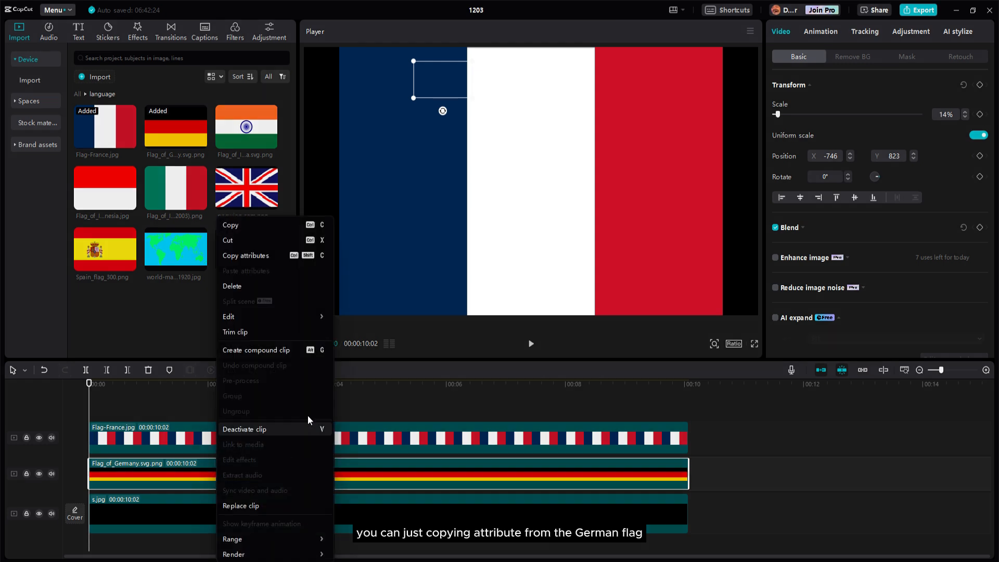
click(276, 257)
click(205, 443)
right_click(206, 442)
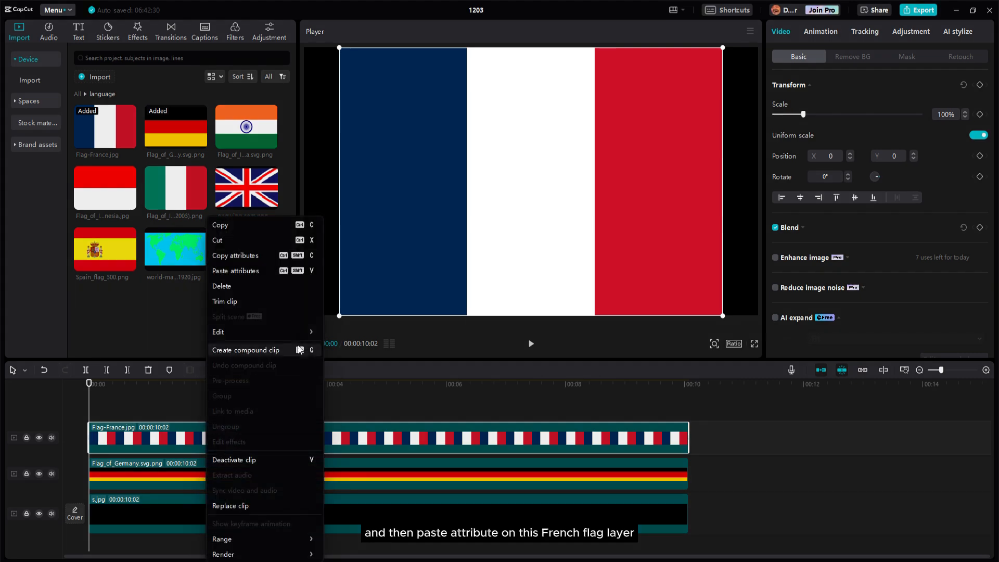
click(241, 271)
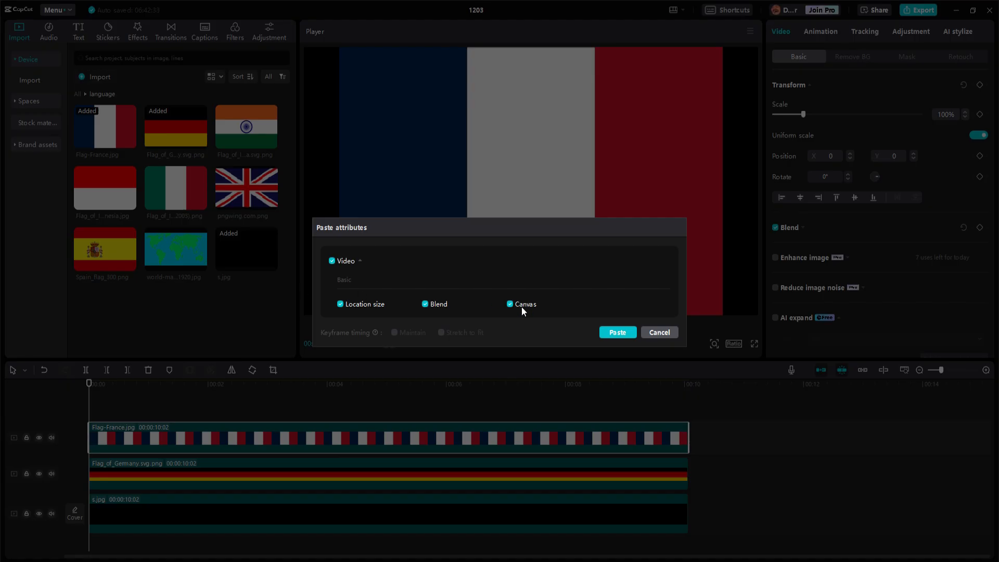
click(618, 333)
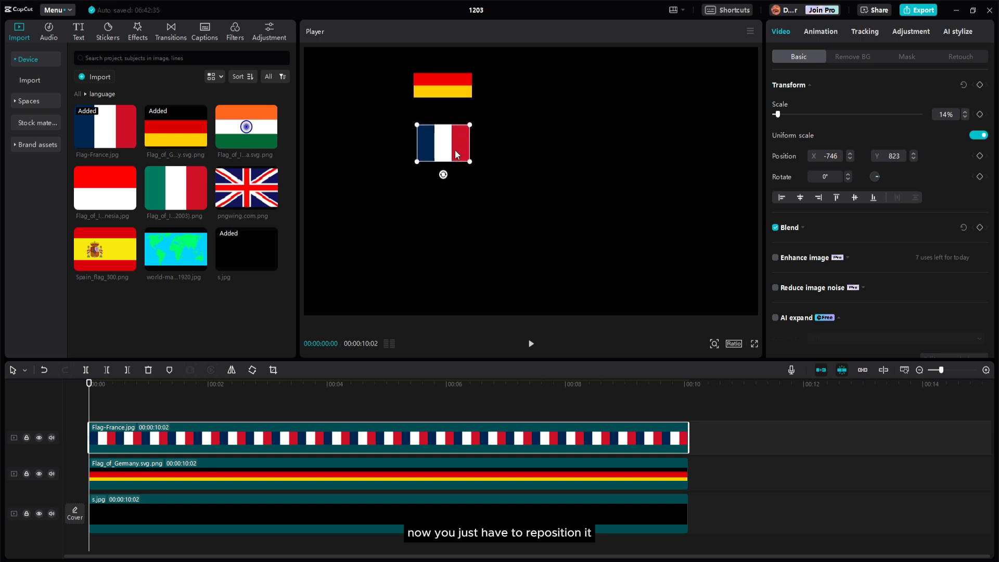
mouse_move(456, 154)
mouse_down()
mouse_move(453, 130)
mouse_move(451, 142)
mouse_up()
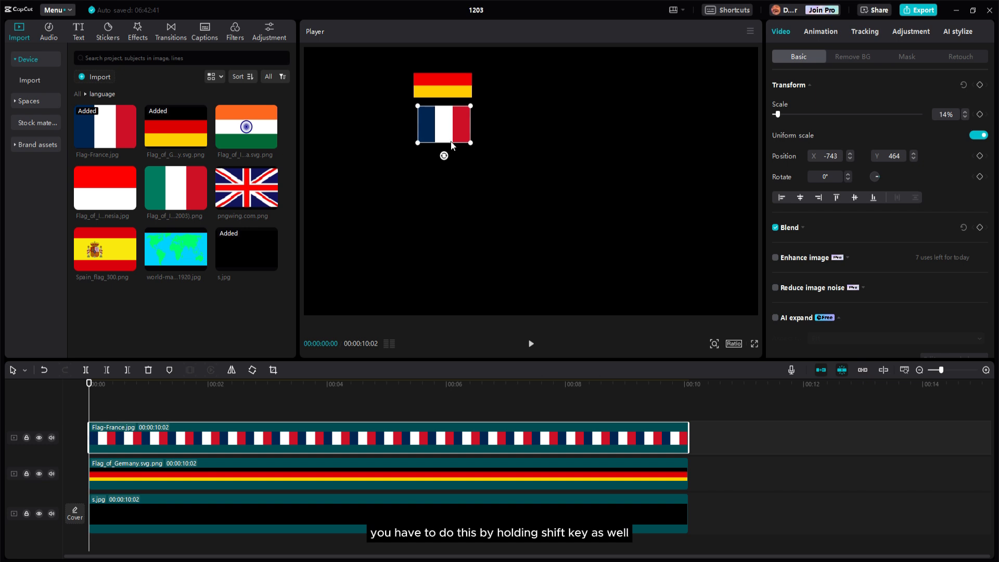
key(ctrl+z)
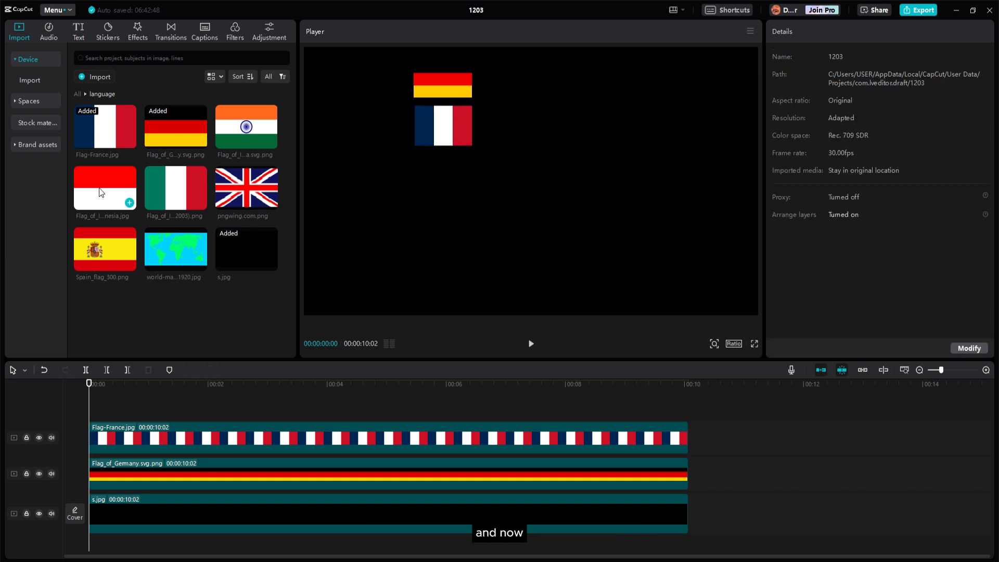
Step: Add the Indonesian flag on a new track for 00:00:10:02 and paste the copied flag attributes onto it
drag(99, 210, 104, 416)
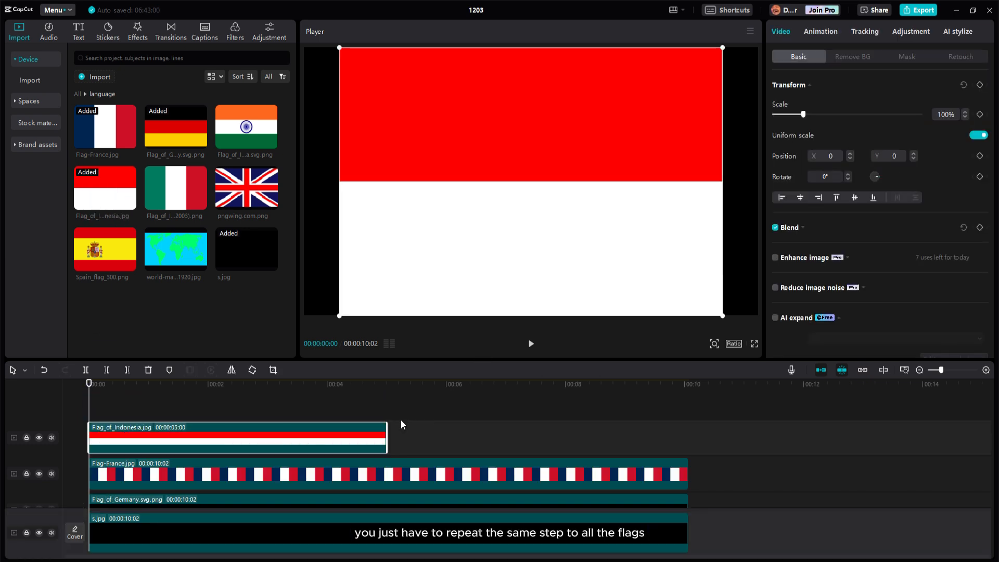
drag(403, 434, 688, 434)
right_click(319, 437)
click(395, 271)
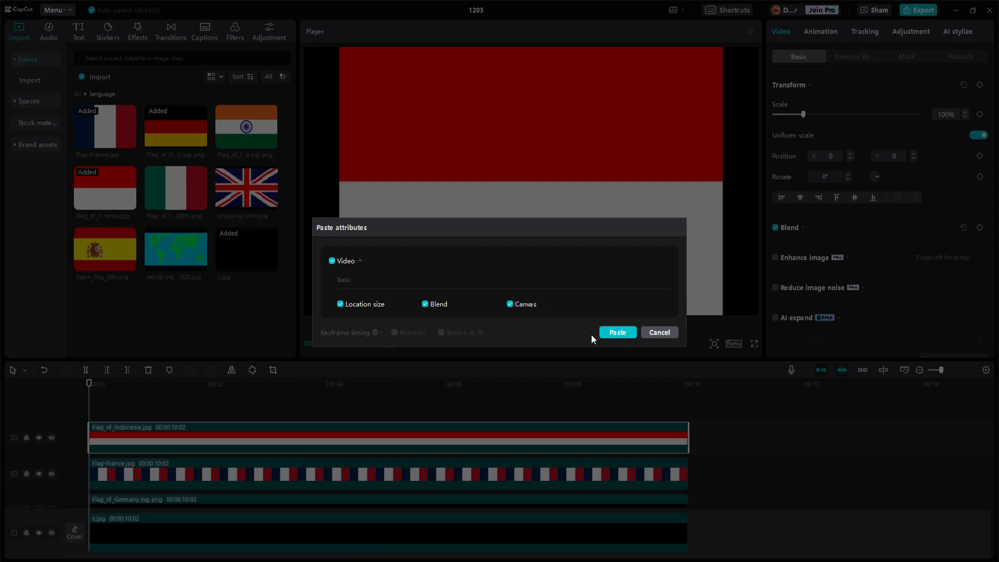
click(609, 332)
key(ctrl+z)
drag(446, 83, 473, 196)
drag(448, 175, 454, 179)
key(ctrl+z)
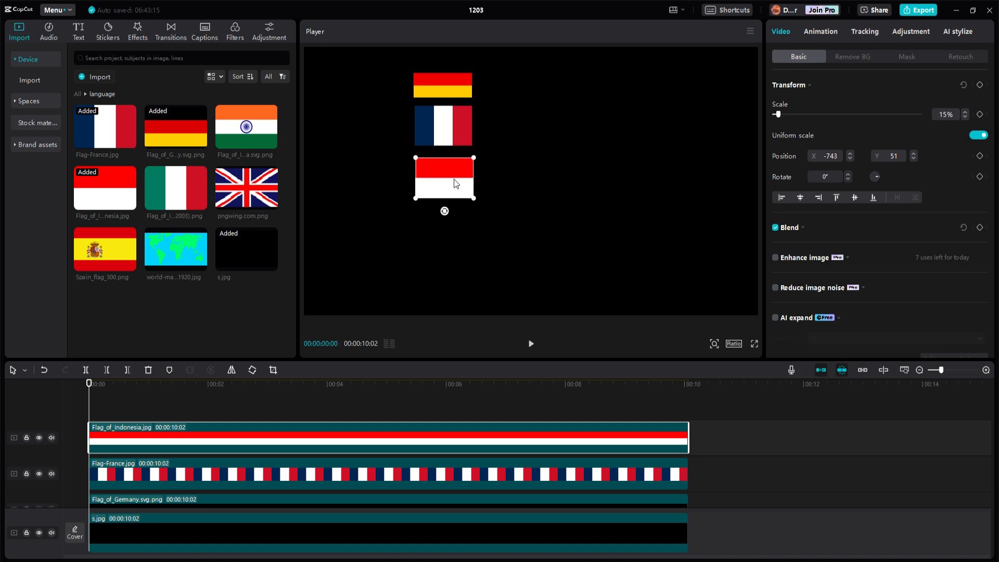
key(ctrl+z)
key(ctrl+z)
Step: Position the Indonesian flag directly below the French flag at X -743, Y 64 and enlarge it to 15%
drag(447, 69, 446, 163)
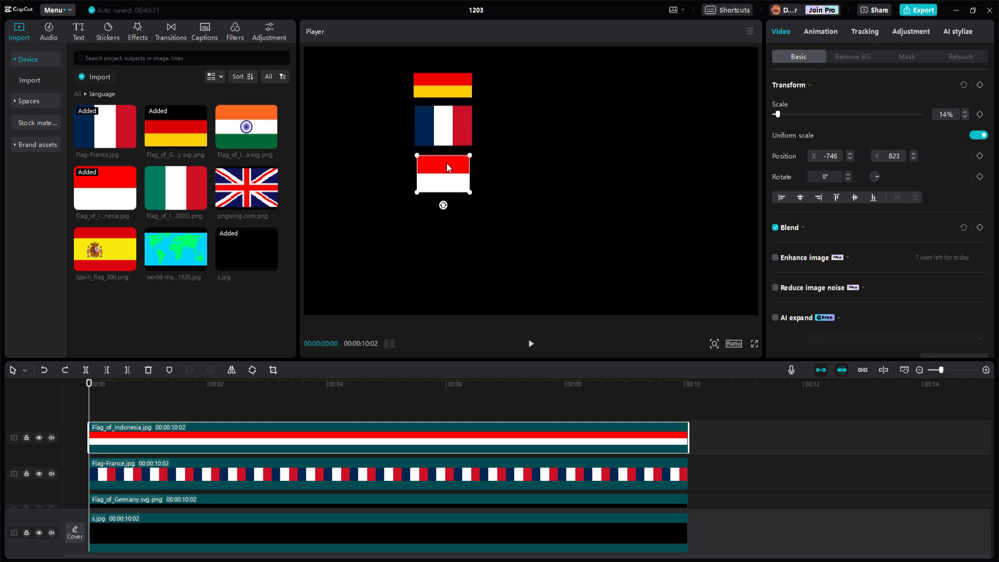
drag(471, 195, 472, 197)
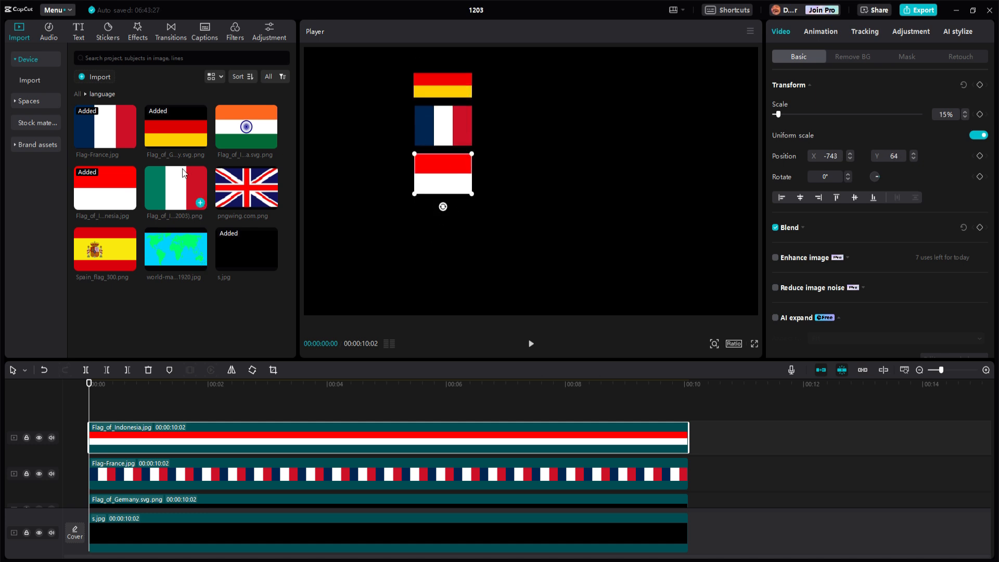
Step: Add the Italian flag on a new track above the Indonesian flag and extend it to 00:00:10:02
drag(182, 173, 117, 399)
drag(389, 438, 689, 441)
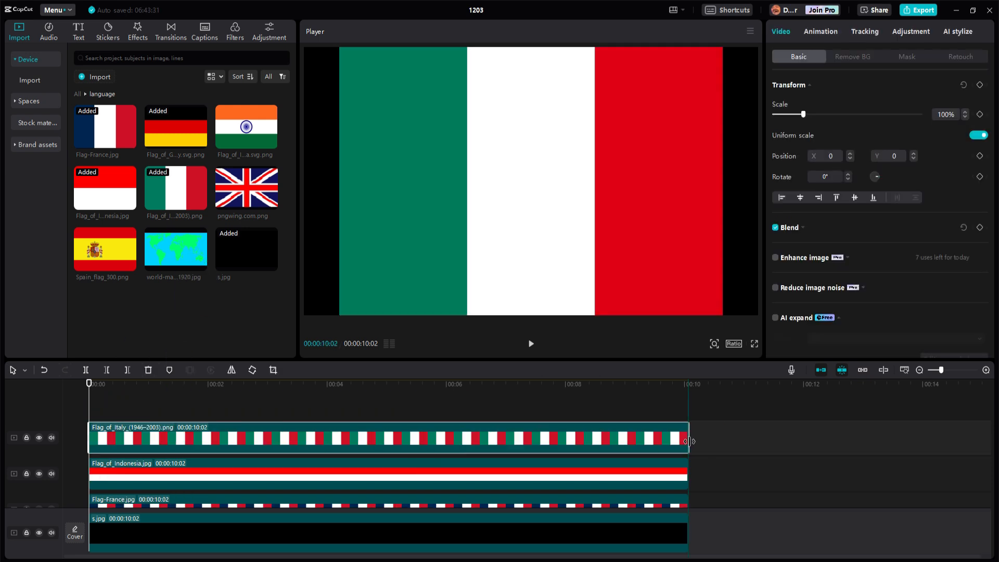
right_click(304, 439)
click(481, 443)
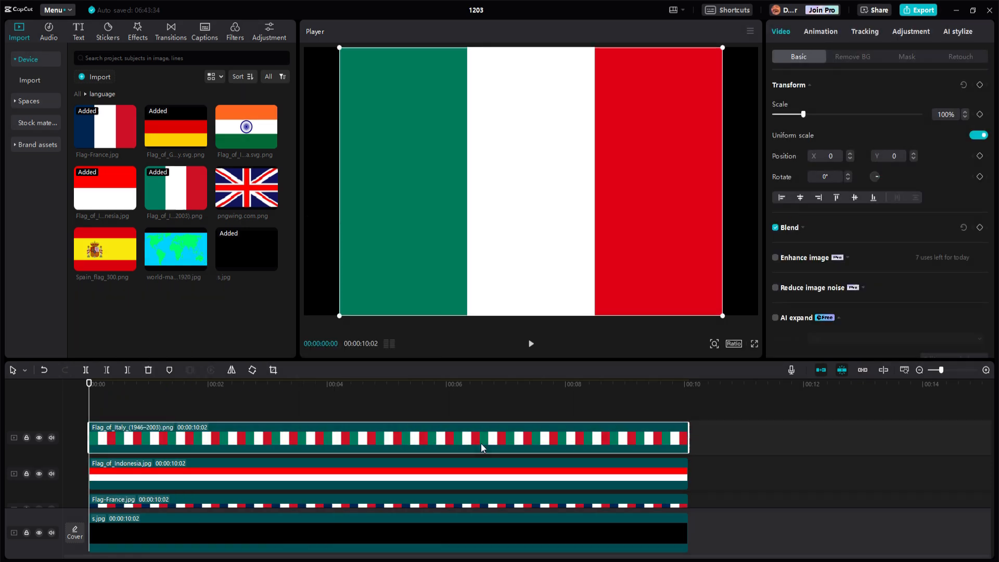
Step: Copy the Indonesian flag's attributes onto the Italian flag and move it directly below the Indonesian flag, to Y -321
right_click(325, 479)
click(364, 254)
right_click(308, 438)
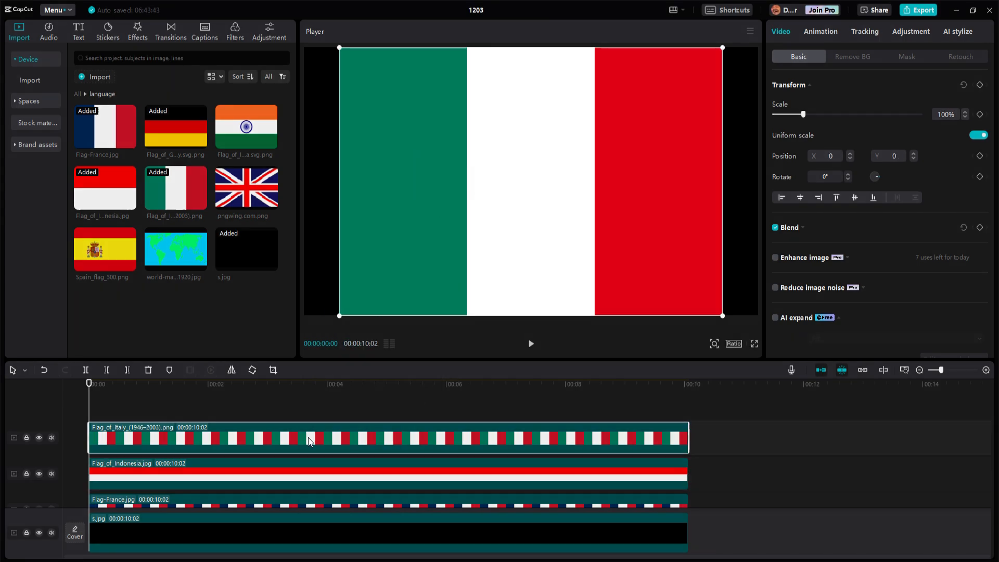
click(350, 270)
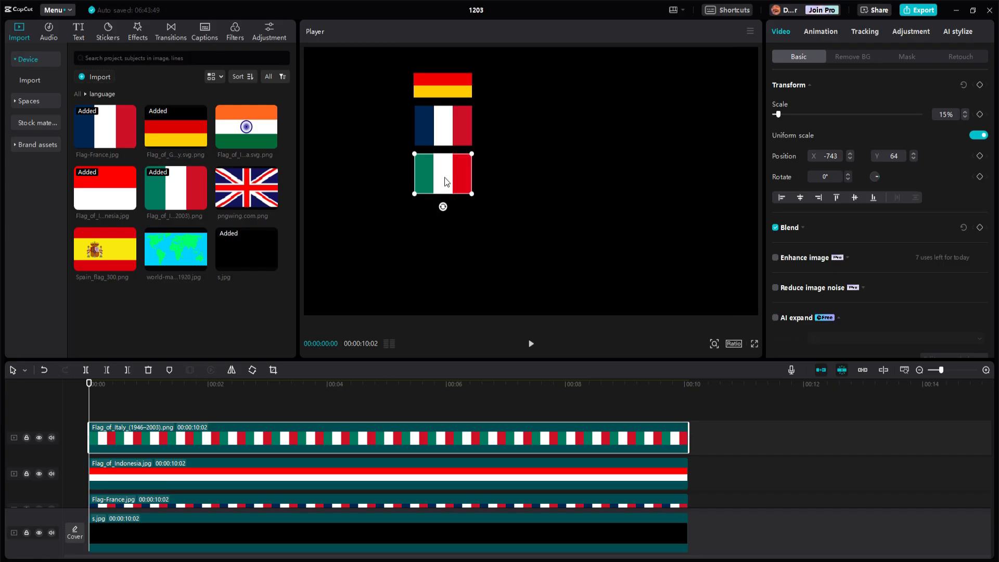
drag(444, 178, 446, 225)
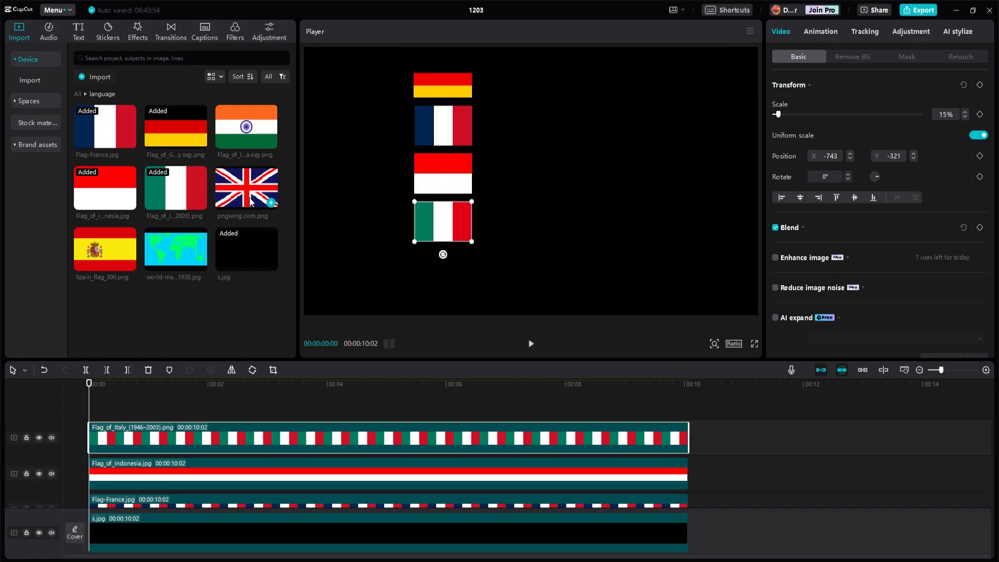
Step: Add the UK flag for 00:00:10:02 with the copied attributes and fit it below the Italian flag at 14%, X -741, Y -695
click(270, 202)
drag(386, 441, 687, 440)
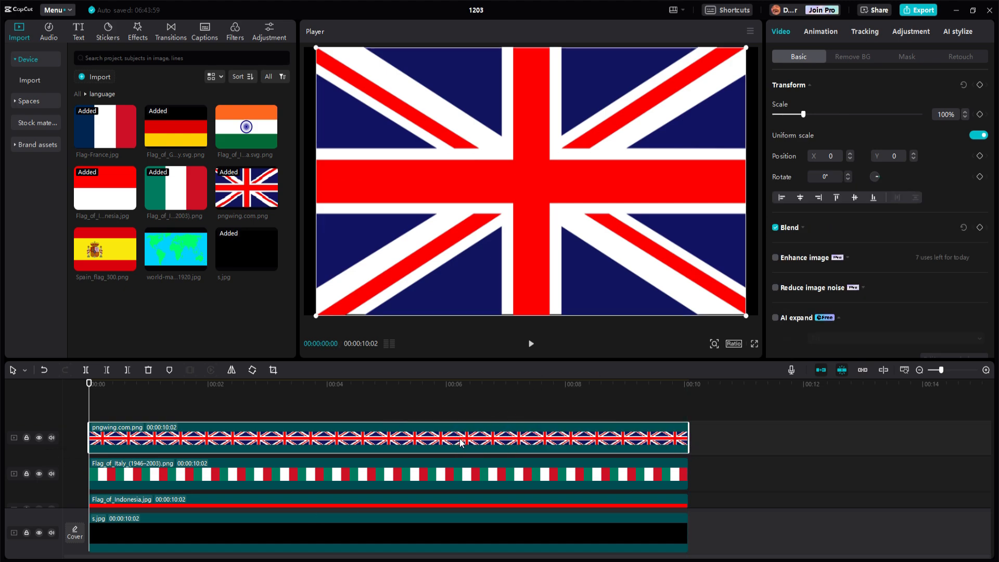
right_click(460, 443)
click(364, 268)
click(614, 332)
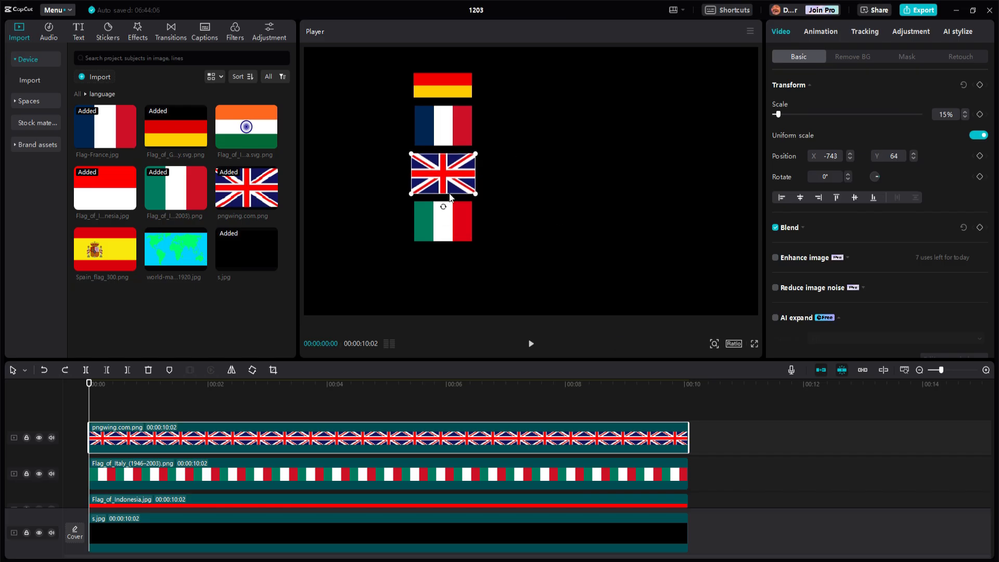
drag(447, 228, 472, 249)
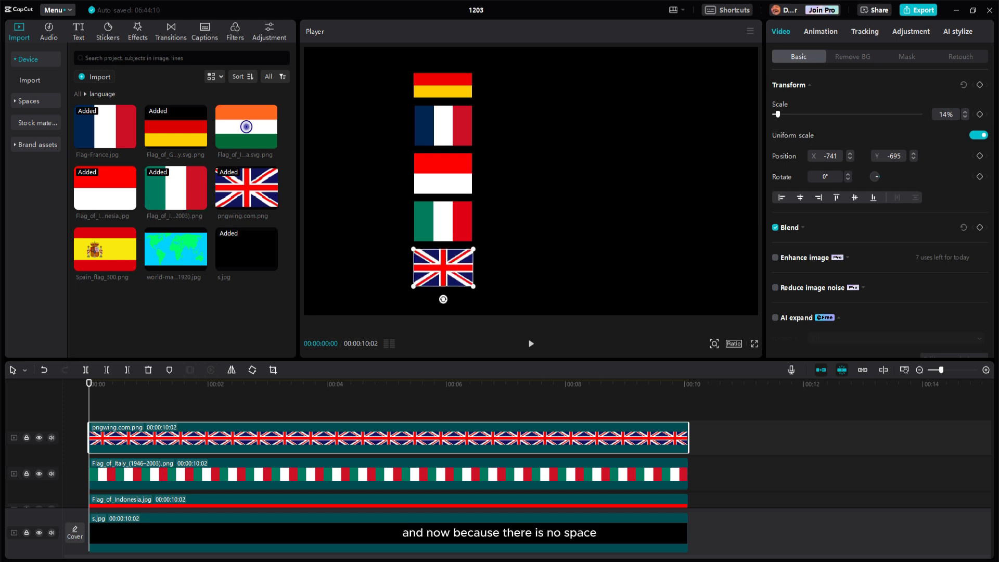
Step: Select all five flag clips and move their column upward in the preview to free space below the UK flag
mouse_move(170, 240)
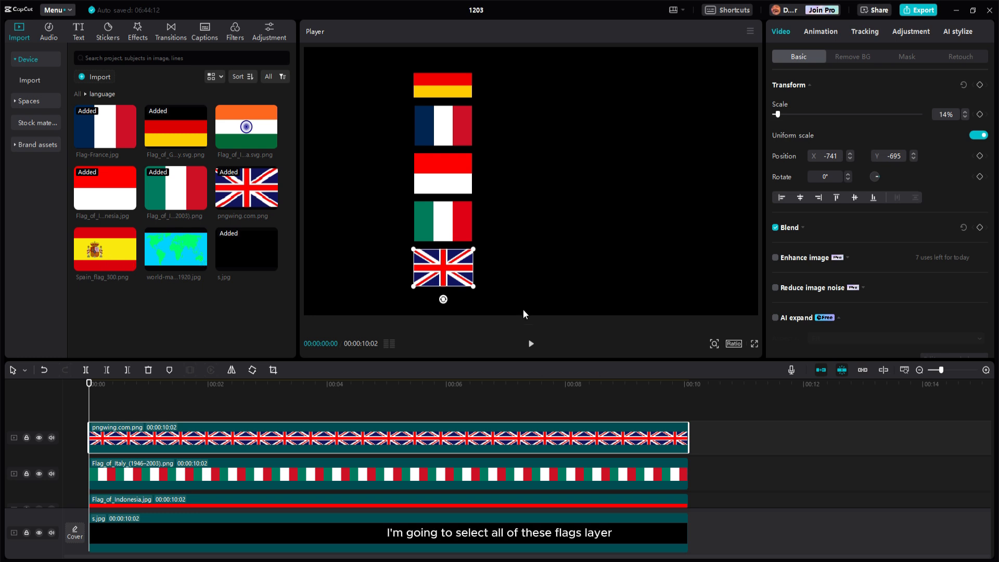
drag(476, 400, 335, 461)
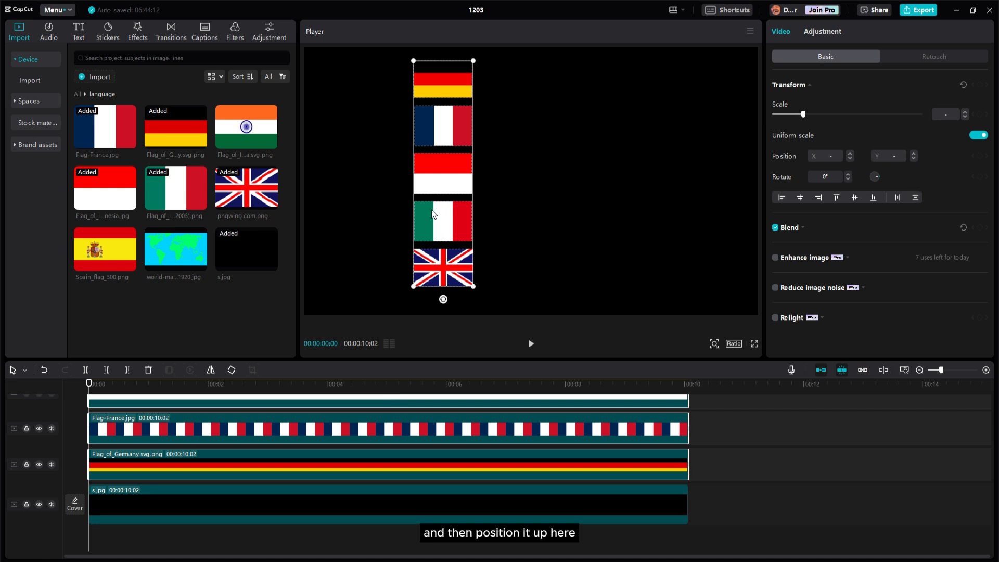
drag(450, 226, 452, 131)
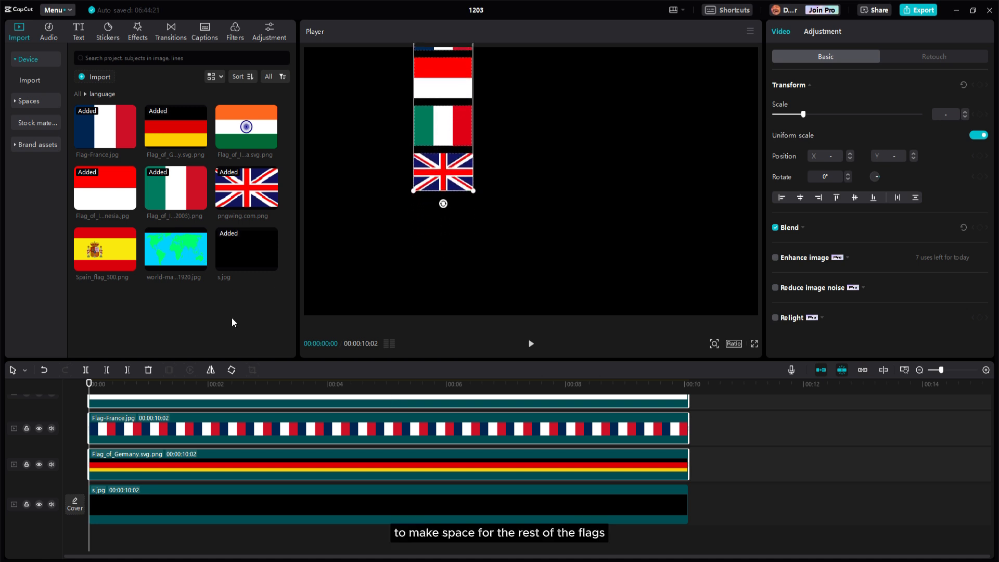
Step: Add the Spanish flag on a new track above the UK flag, extend it to 00:00:10:02 and paste the copied flag attributes
scroll(173, 472, up, 3)
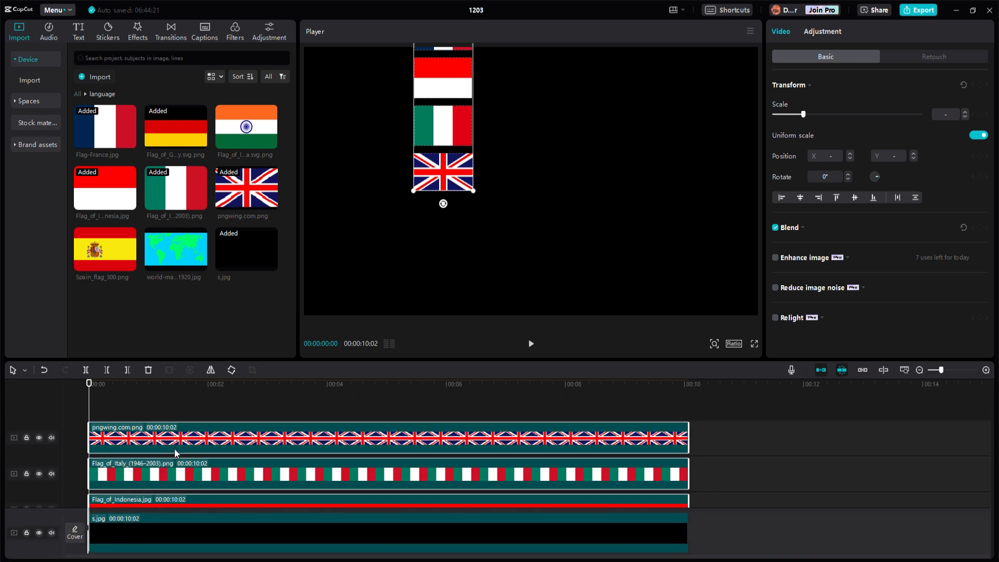
click(174, 449)
drag(144, 237, 96, 411)
drag(387, 437, 688, 437)
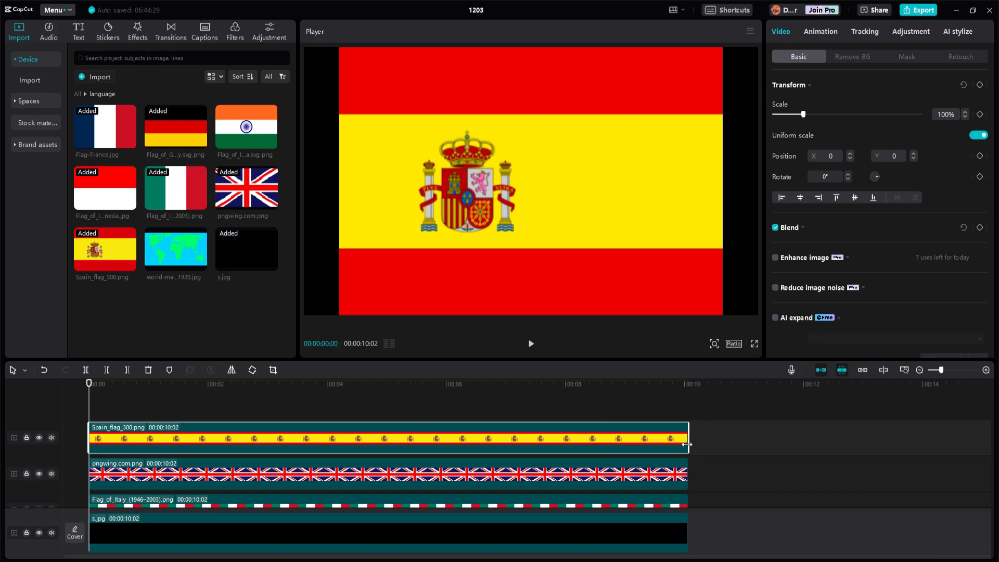
right_click(471, 437)
click(500, 270)
click(617, 332)
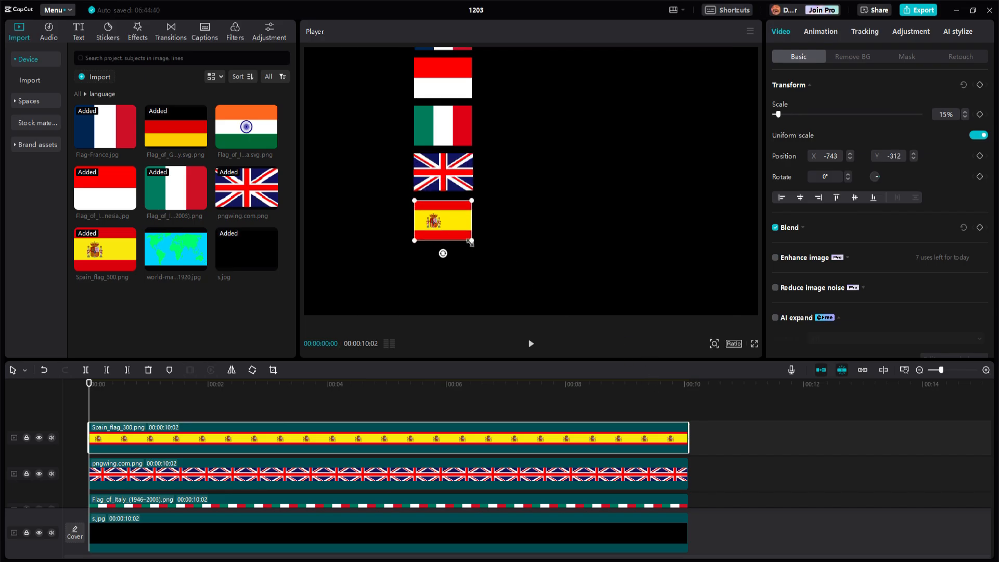
Step: Fine-tune the Spanish flag's size, and add the Indian flag directly below it for 00:00:10:02 with the copied flag attributes
drag(472, 241, 473, 239)
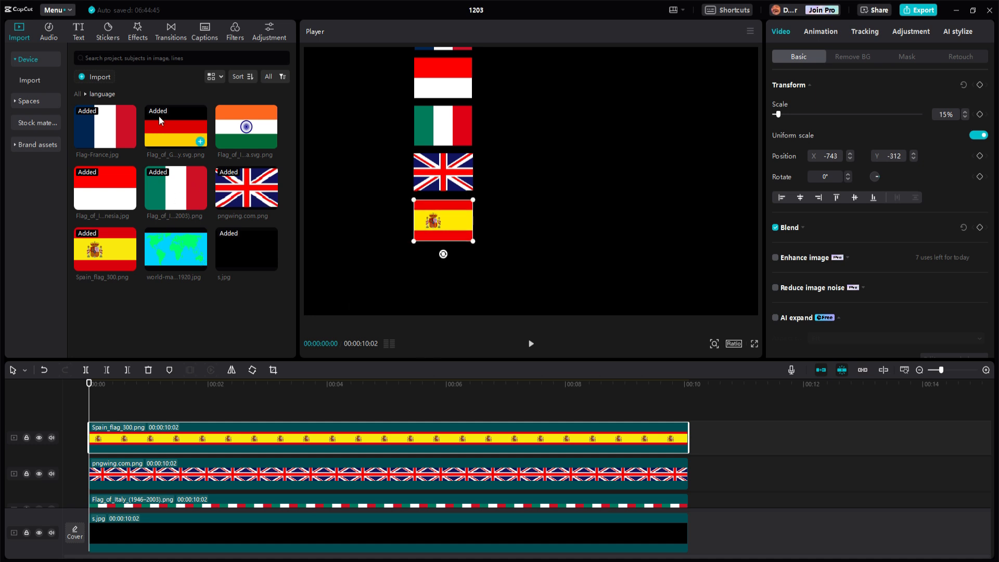
click(271, 142)
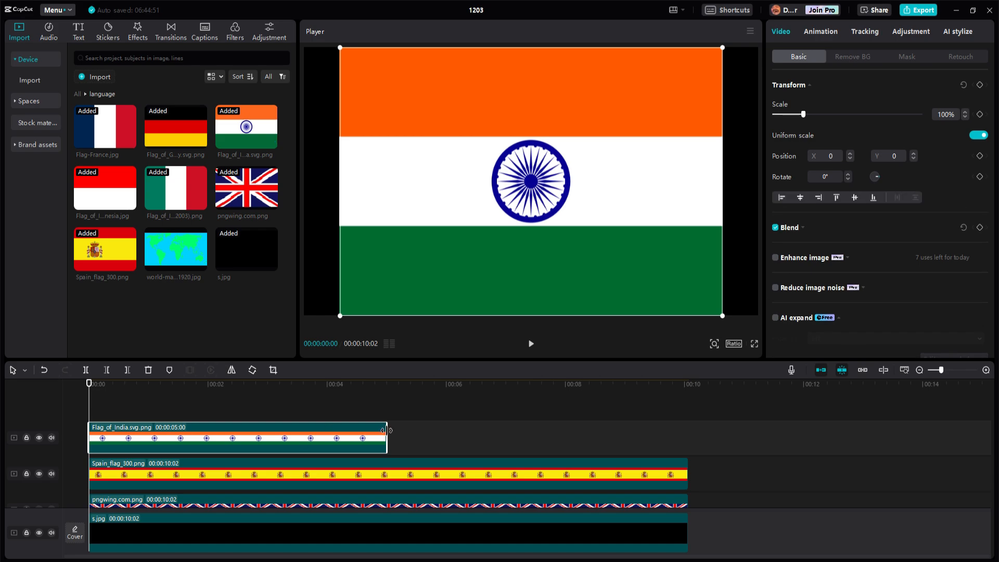
drag(388, 433, 686, 443)
key(ctrl+alt+v)
click(619, 333)
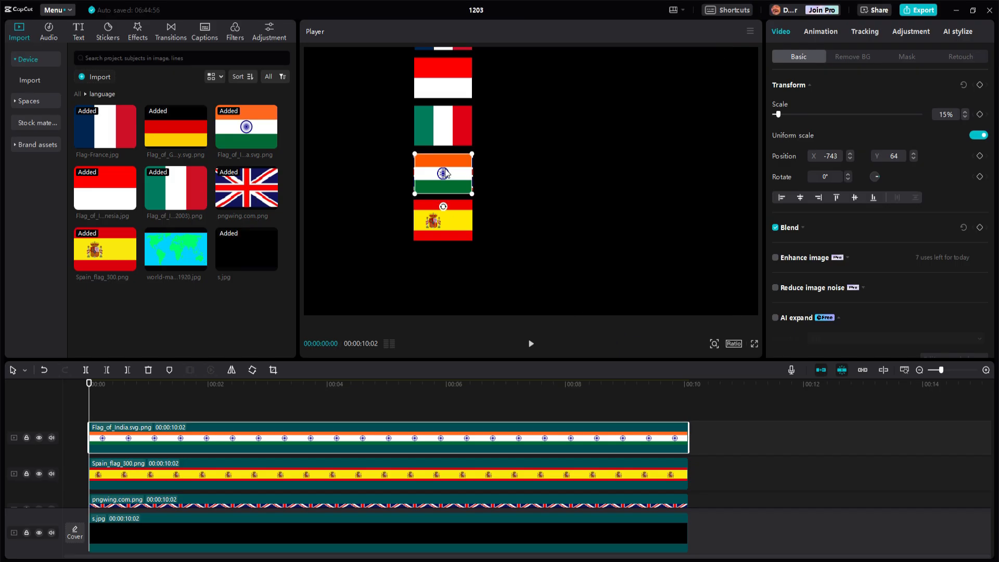
drag(445, 171, 434, 271)
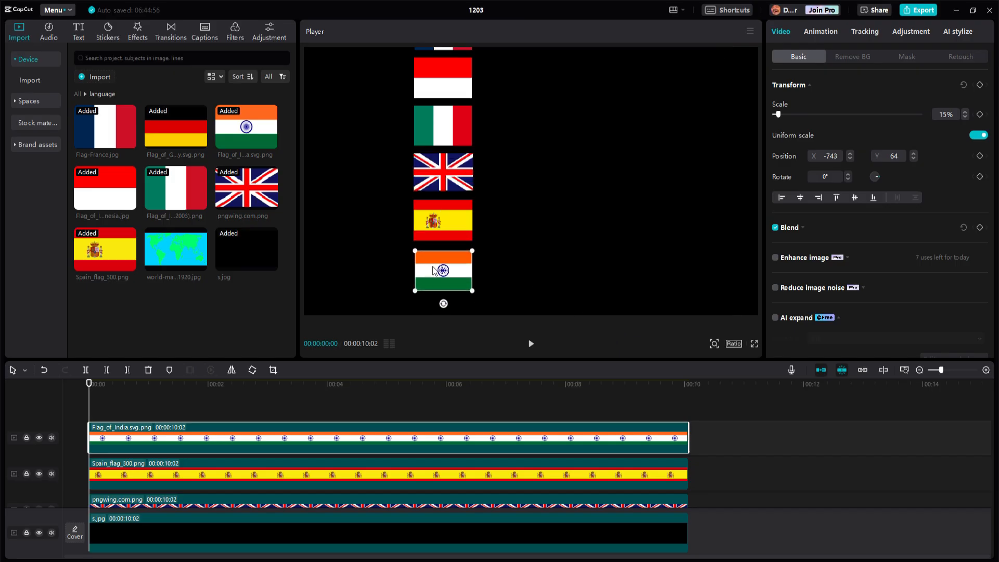
click(565, 273)
Step: Select all seven flag clips, scale the column down and reposition it so every flag fits inside the frame
click(695, 428)
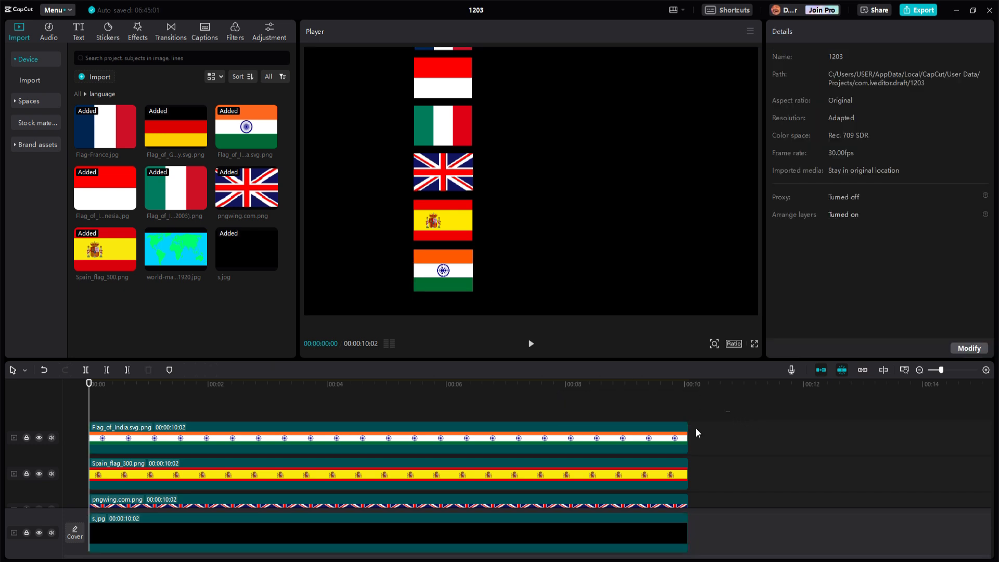
drag(730, 433, 368, 457)
drag(473, 292, 463, 262)
drag(450, 175, 462, 199)
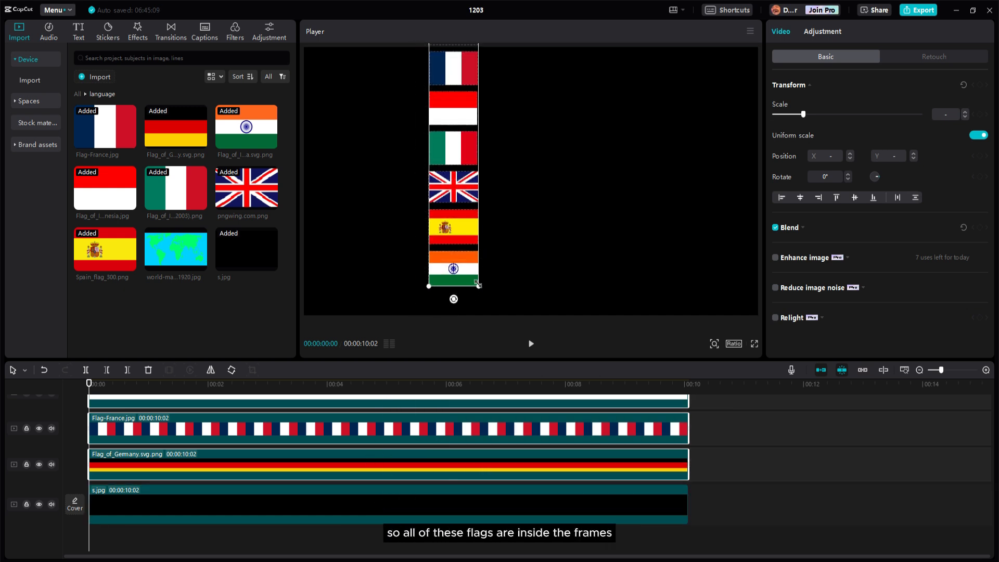
drag(478, 284, 472, 256)
mouse_move(454, 191)
mouse_down()
mouse_move(455, 220)
mouse_move(457, 211)
mouse_up()
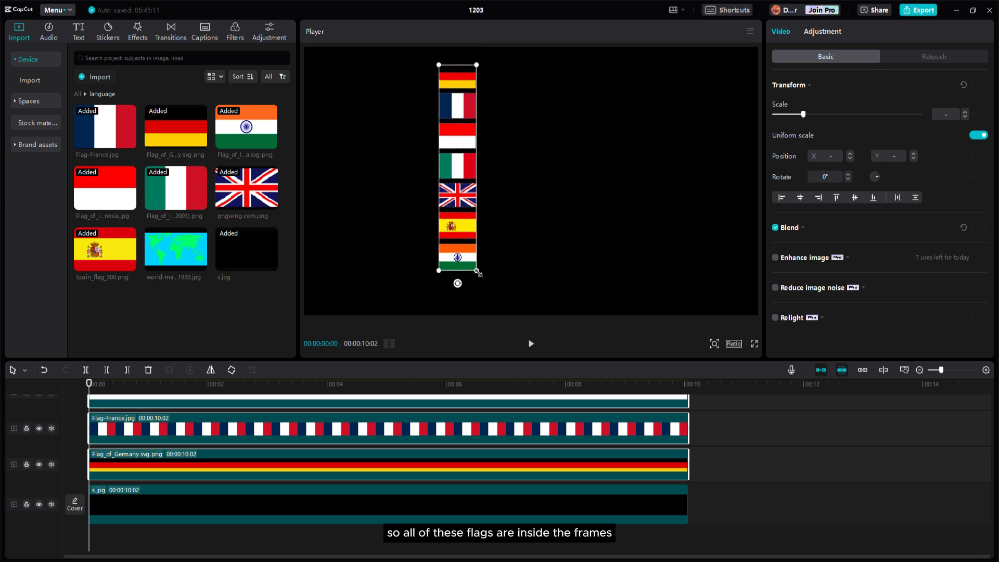
Step: Enlarge the seven-flag column slightly and reposition it so it nearly fills the frame's height, leaving out the black background
click(465, 268)
drag(479, 273, 485, 295)
key(ctrl+a)
ctrl+click(646, 491)
drag(446, 232, 446, 246)
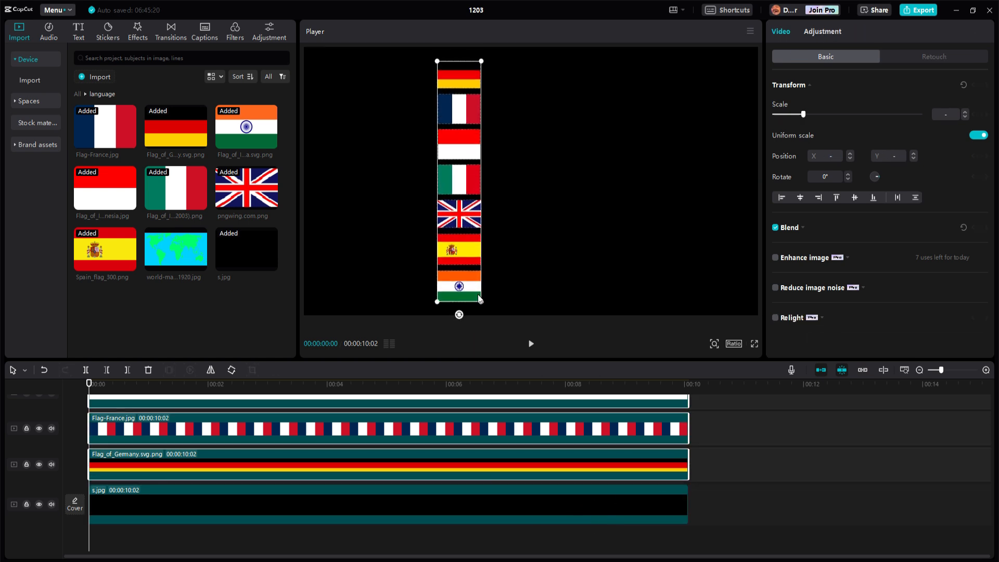
mouse_move(479, 297)
mouse_down()
mouse_move(482, 305)
mouse_move(455, 294)
mouse_move(481, 298)
mouse_up()
click(543, 310)
Step: Add a default text on a track above all flags, shrink it and place it beside the German flag
click(79, 31)
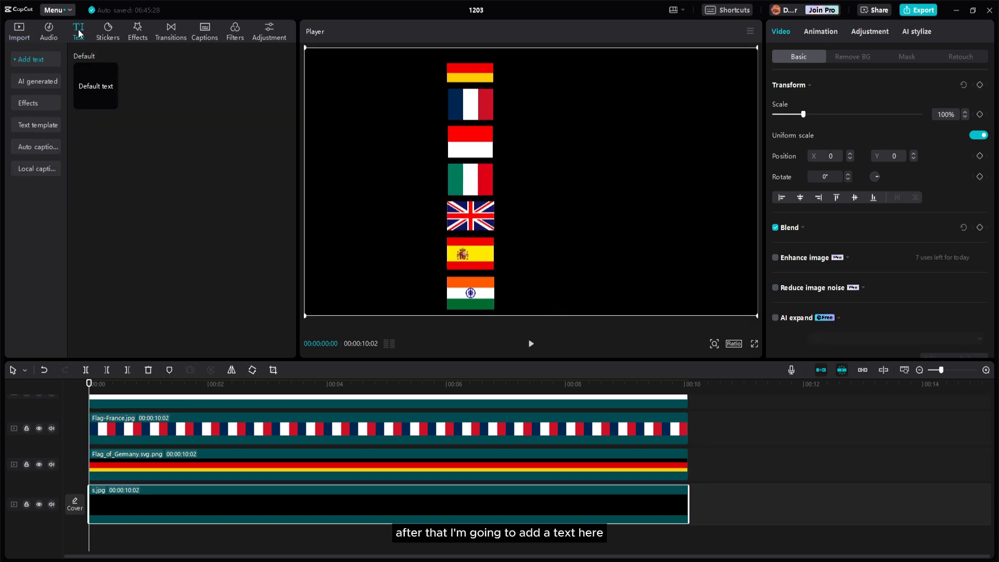
drag(100, 94, 85, 405)
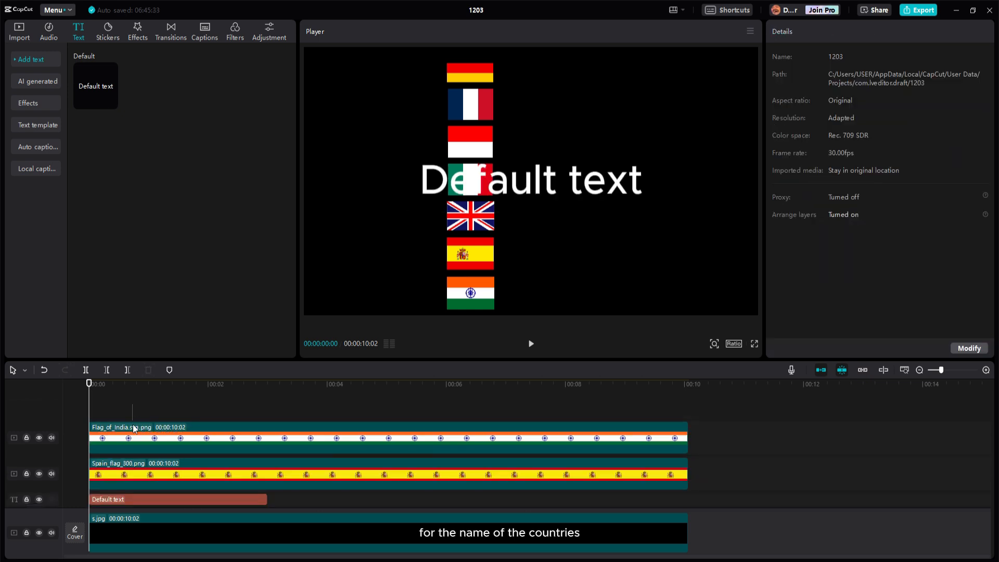
drag(118, 491, 99, 416)
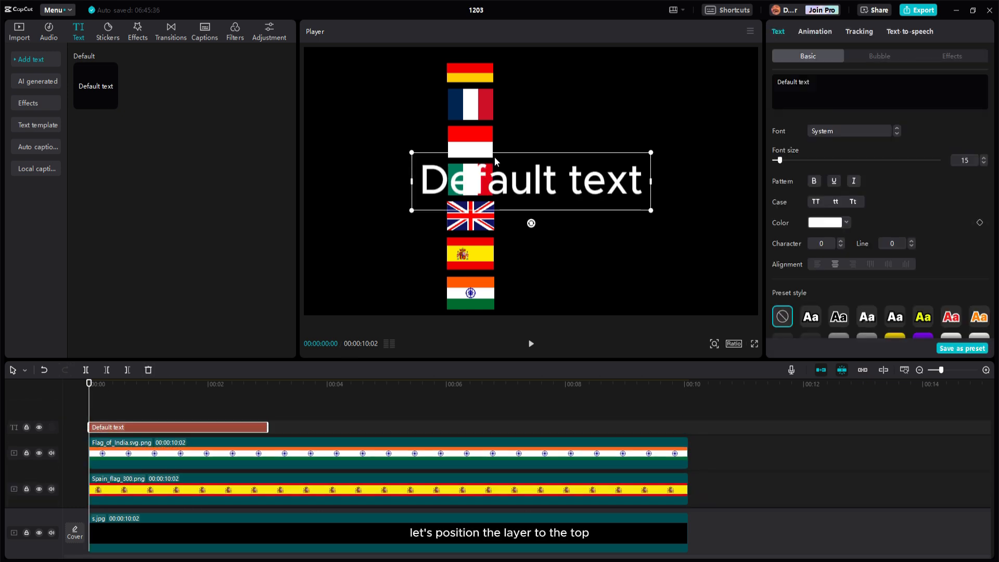
drag(421, 156, 513, 60)
drag(641, 89, 583, 77)
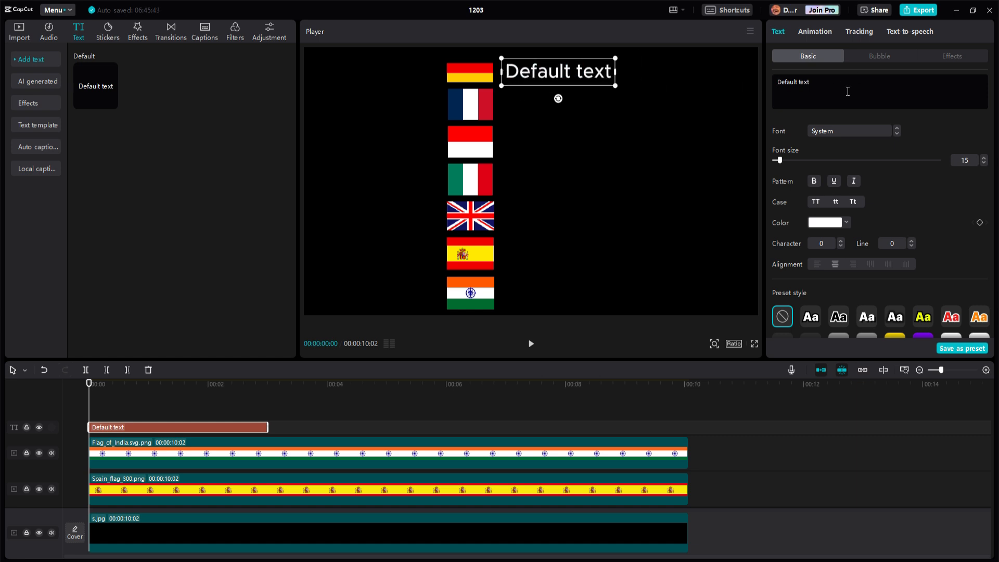
Step: Change the text beside the German flag to GERMANY in Cera Black, and extend its clip to the end of the flag clips
click(847, 91)
text(ge)
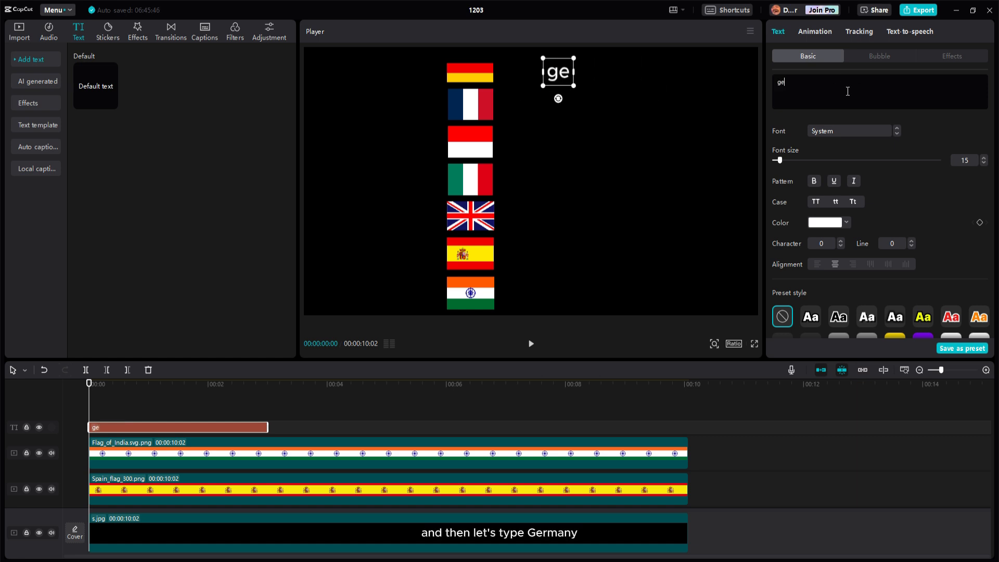
text(GERMANY)
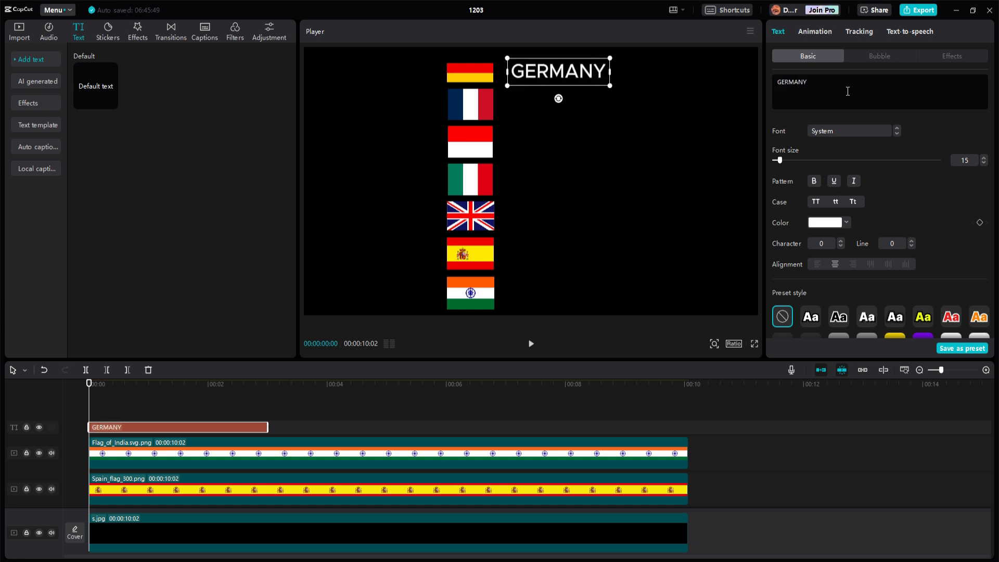
click(850, 131)
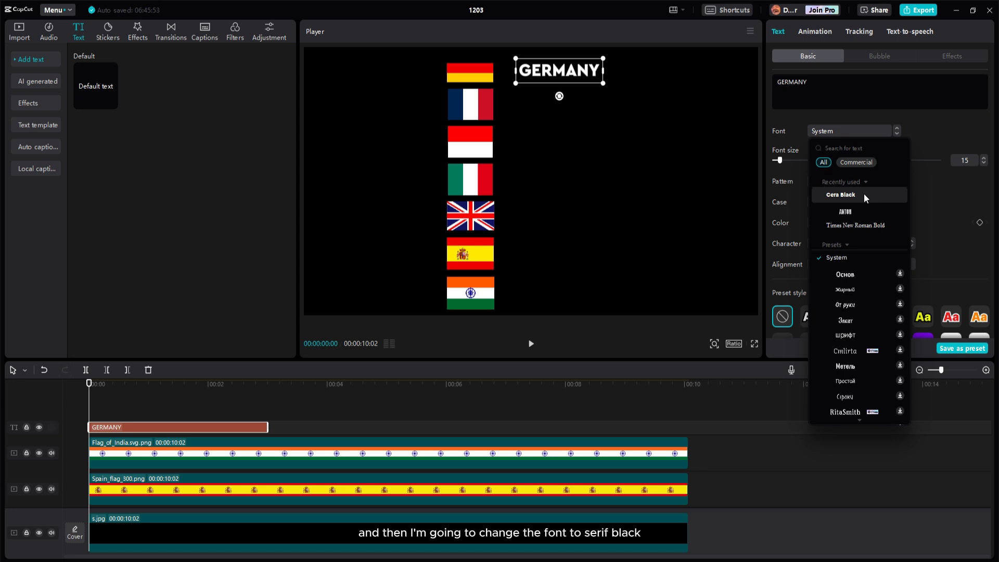
click(864, 194)
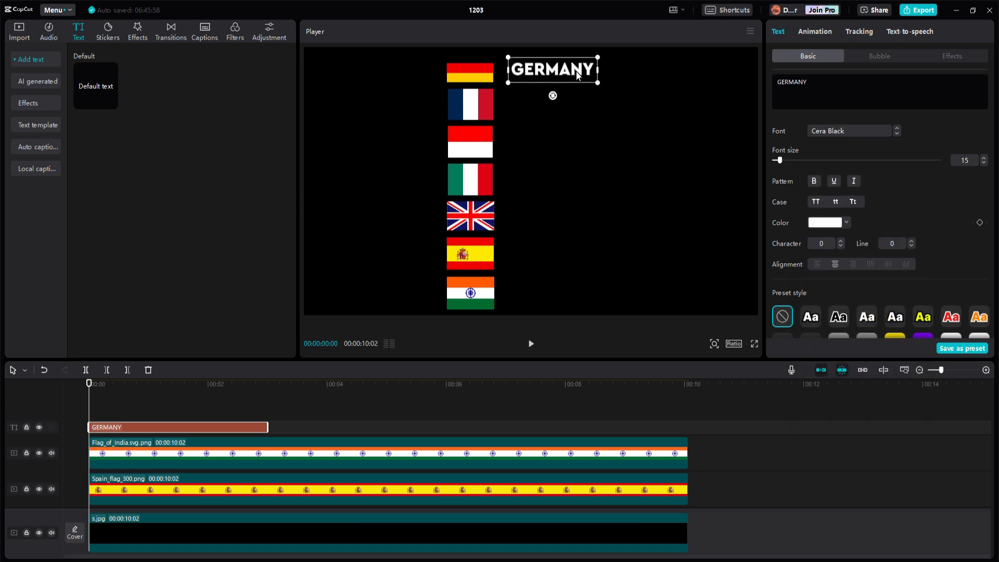
drag(576, 72, 578, 73)
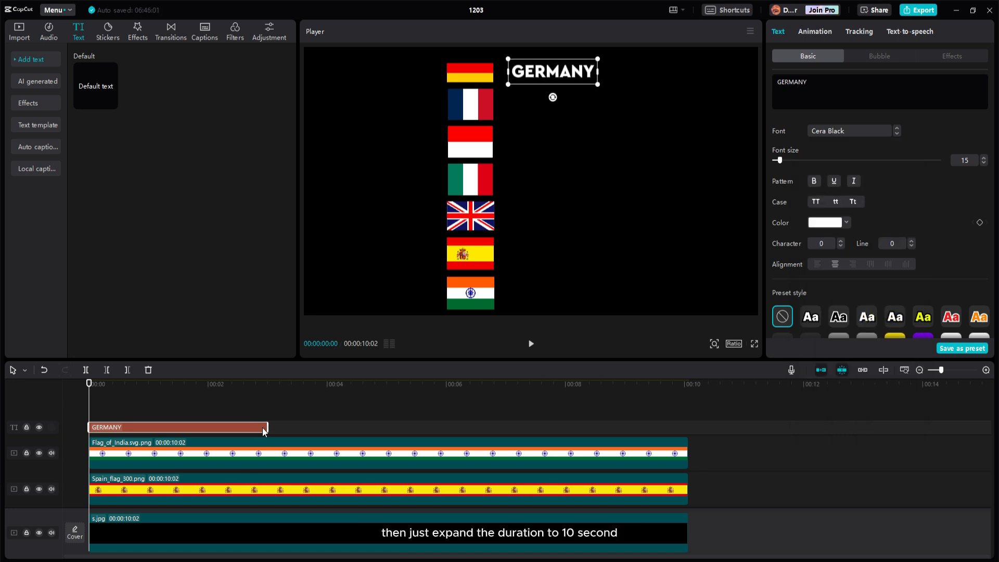
drag(267, 428, 688, 427)
Step: Duplicate the GERMANY label, place the copy beside the French flag and change it to FRANCE, aligned with the label above
alt+drag(188, 429, 187, 416)
drag(553, 72, 553, 105)
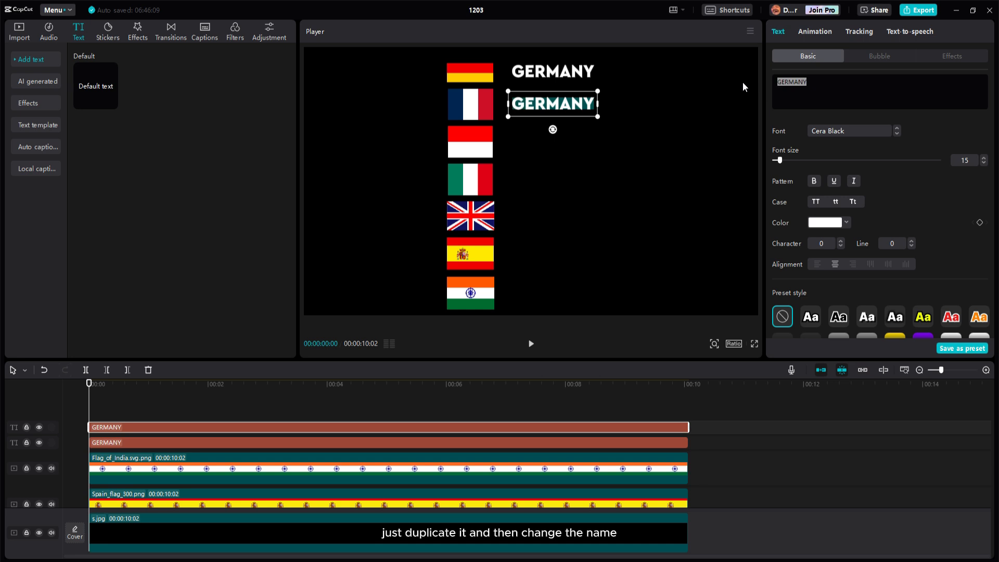
text(FRANCE)
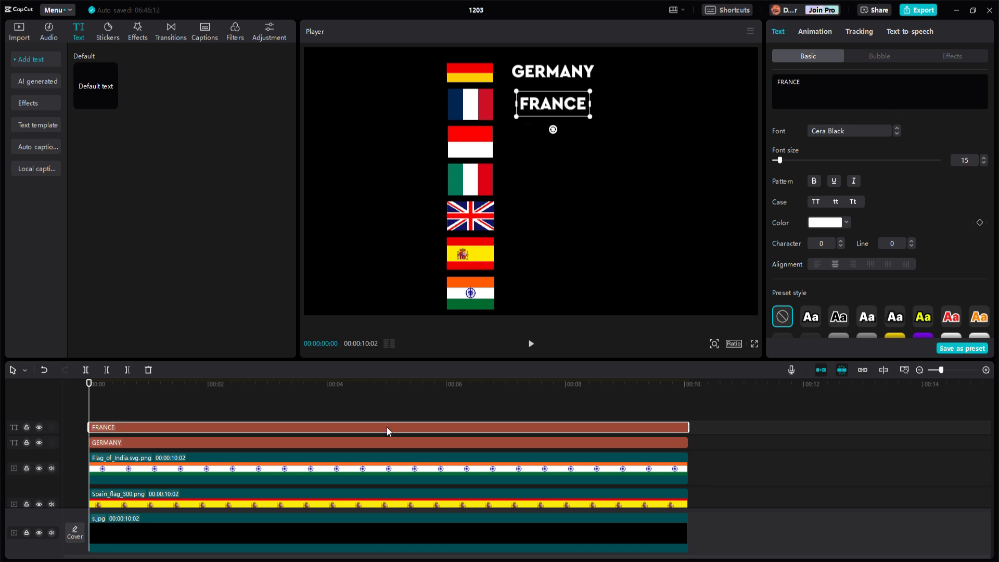
drag(572, 108, 566, 108)
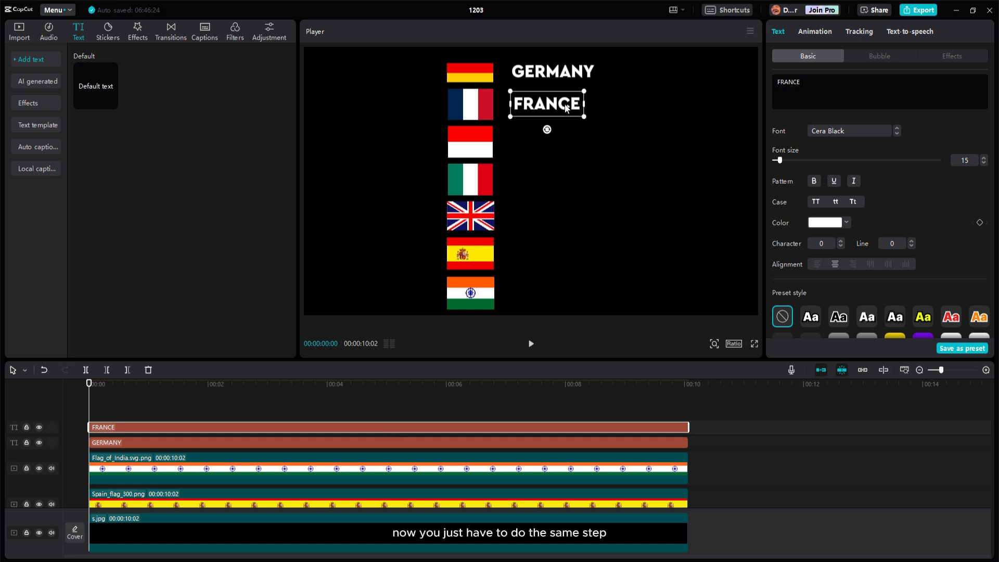
Step: Duplicate the FRANCE label, place the copy beside the Indonesian flag and change it to INDONESIA, aligned with the labels above
key(ctrl+c)
key(ctrl+v)
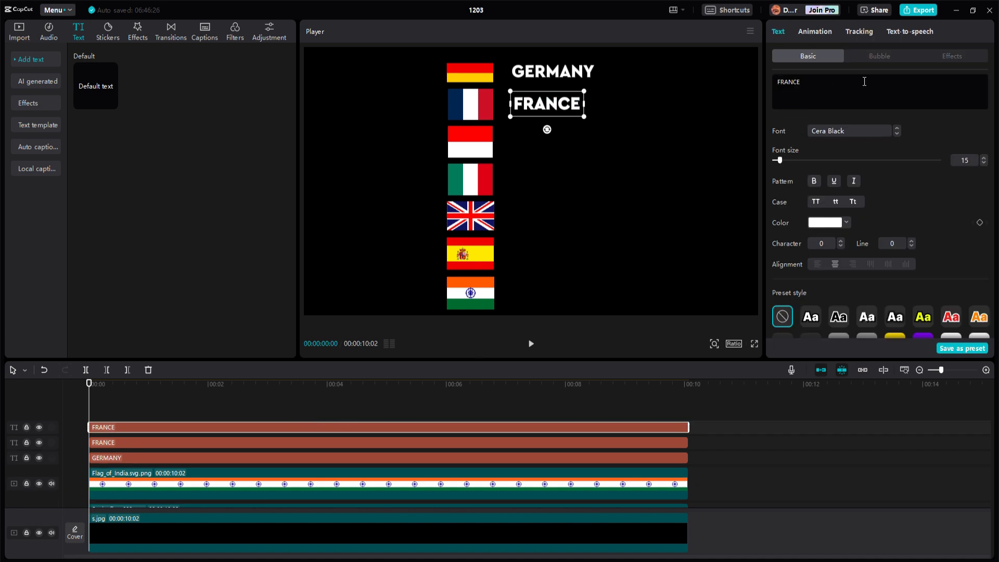
drag(575, 106, 575, 145)
key(ctrl+a)
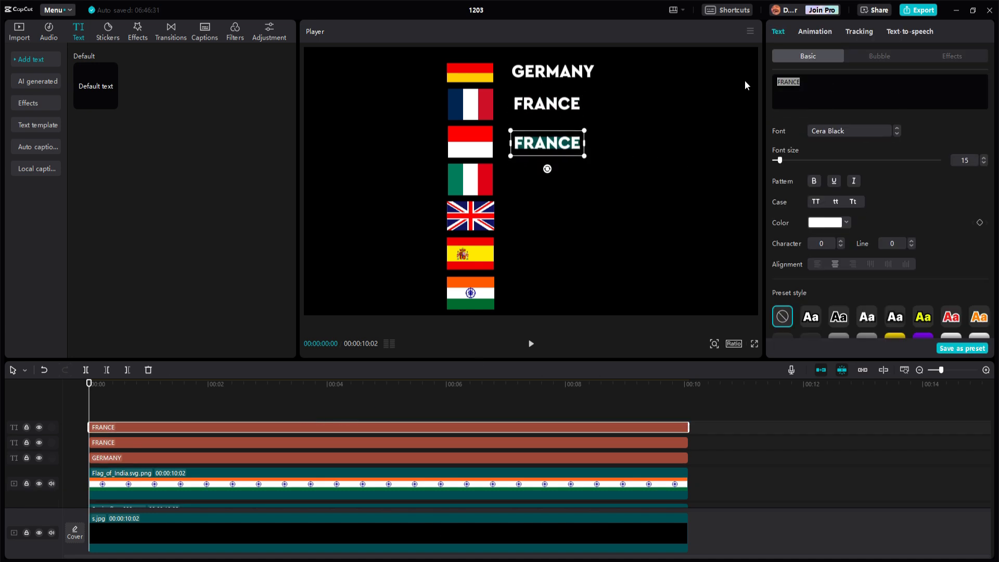
text(INDONESIA)
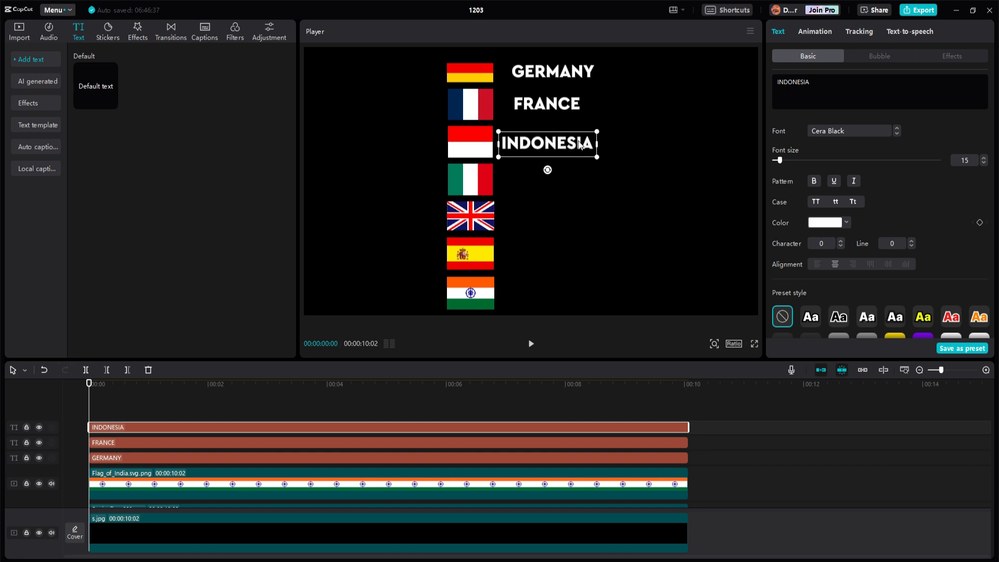
drag(541, 145, 580, 185)
Step: Duplicate the INDONESIA label, place the copy beside the Italian flag and change it to ITALY, aligned with the labels above
key(ctrl+c)
key(ctrl+v)
click(581, 169)
click(305, 427)
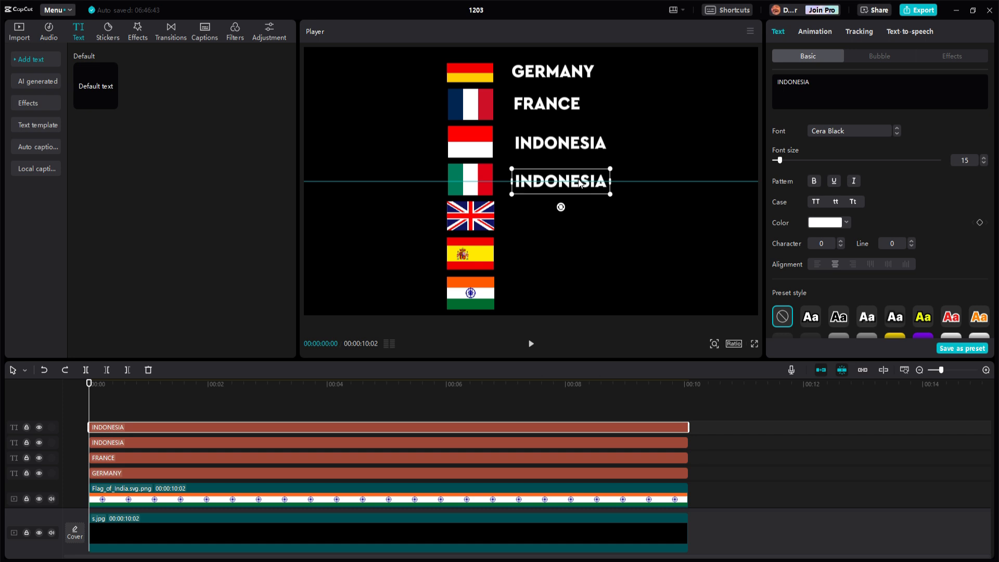
key(ctrl+a)
text(ITALY)
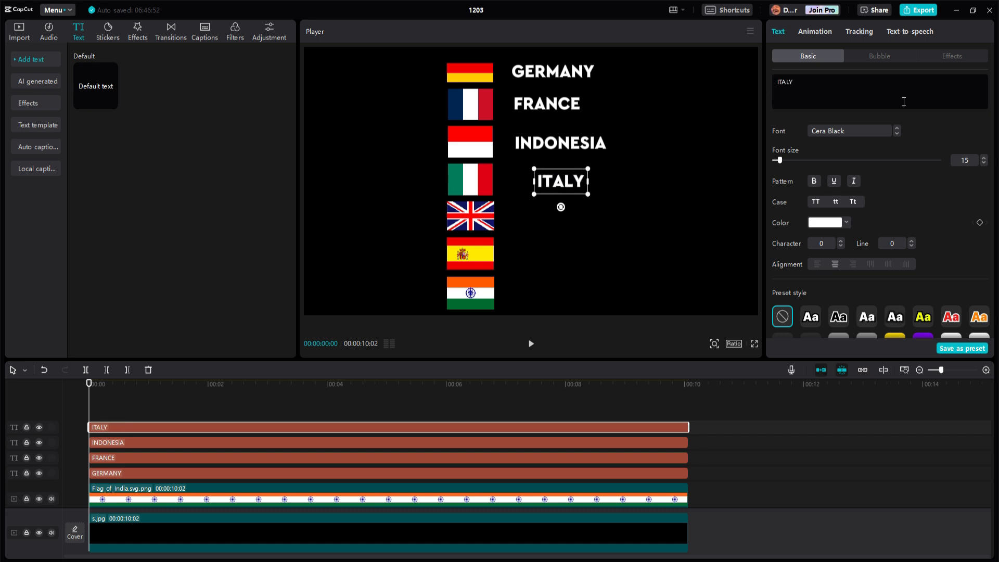
drag(572, 182, 550, 218)
Step: Duplicate the ITALY label beside the UK flag and change the copy to UNITED KINGDOM, aligned with the labels above
key(ctrl+v)
key(ctrl+a)
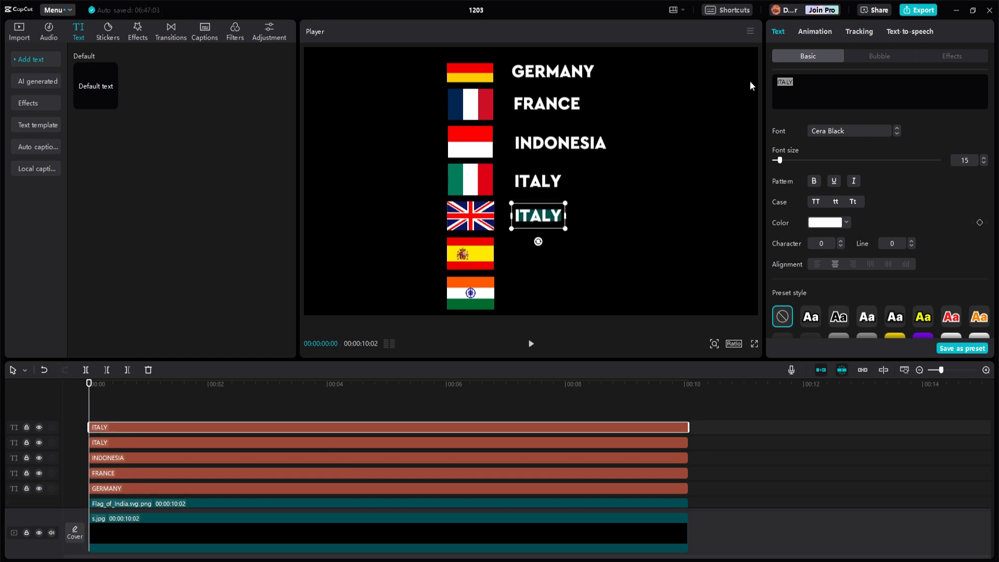
text(ENG)
key(BackSpace)
key(BackSpace)
key(BackSpace)
text(UNITED K)
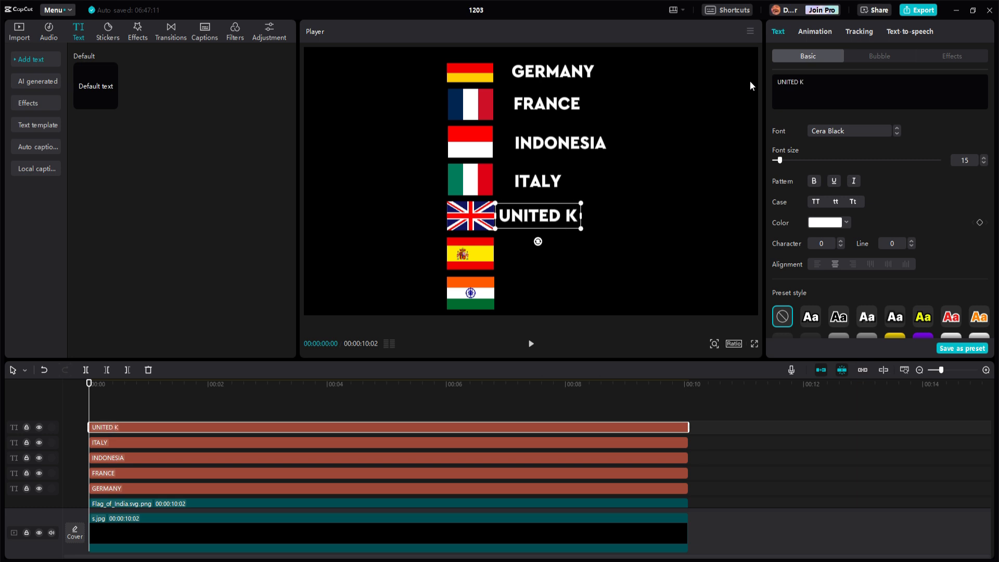
text(INGDOM)
drag(540, 223, 590, 223)
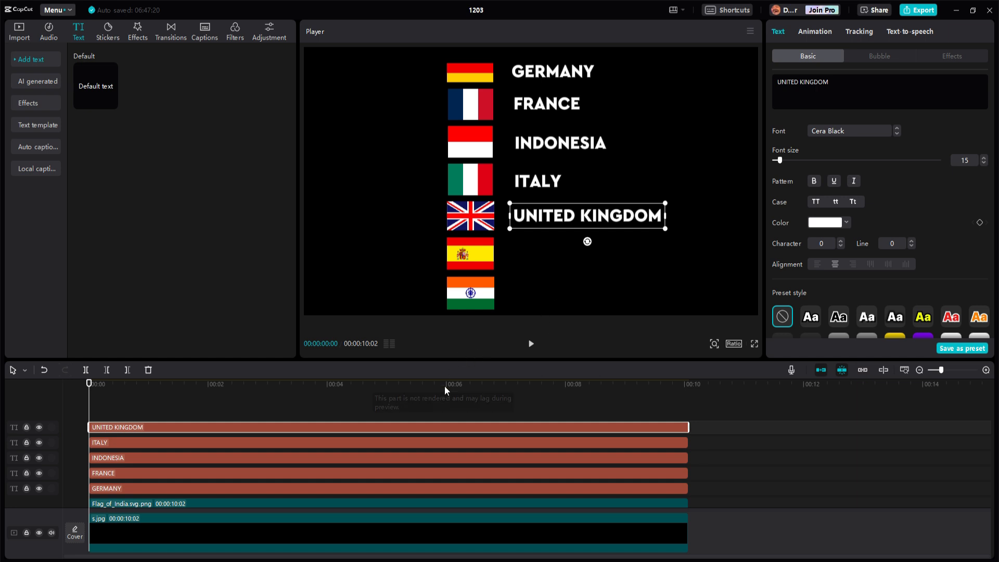
Step: Duplicate the UNITED KINGDOM label, place the copy beside the Spanish flag and change it to SPAIN, aligned with the labels above
key(ctrl+c)
key(ctrl+v)
drag(622, 217, 622, 255)
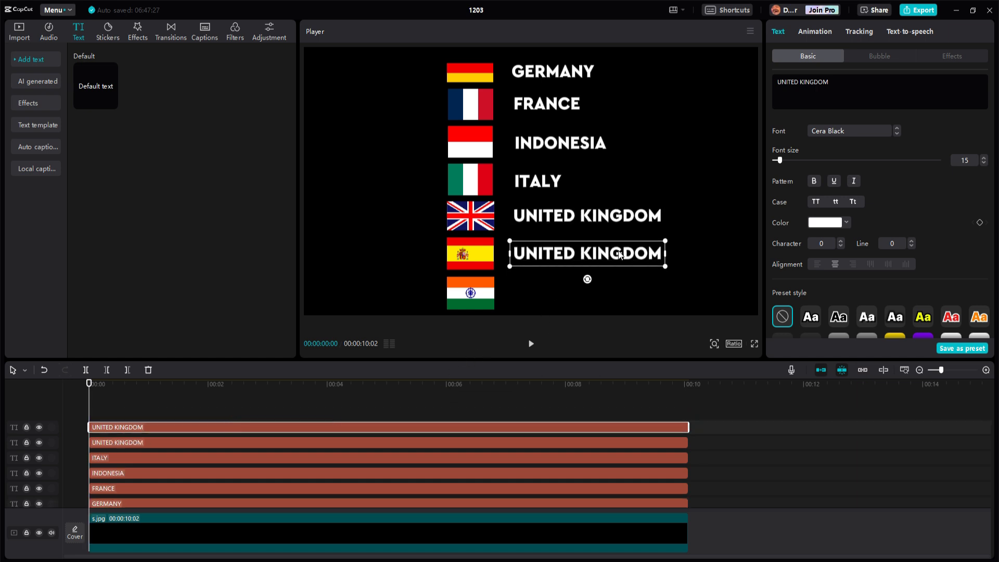
drag(759, 83, 746, 83)
text(SAPA)
key(BackSpace)
key(BackSpace)
key(BackSpace)
text(PAU)
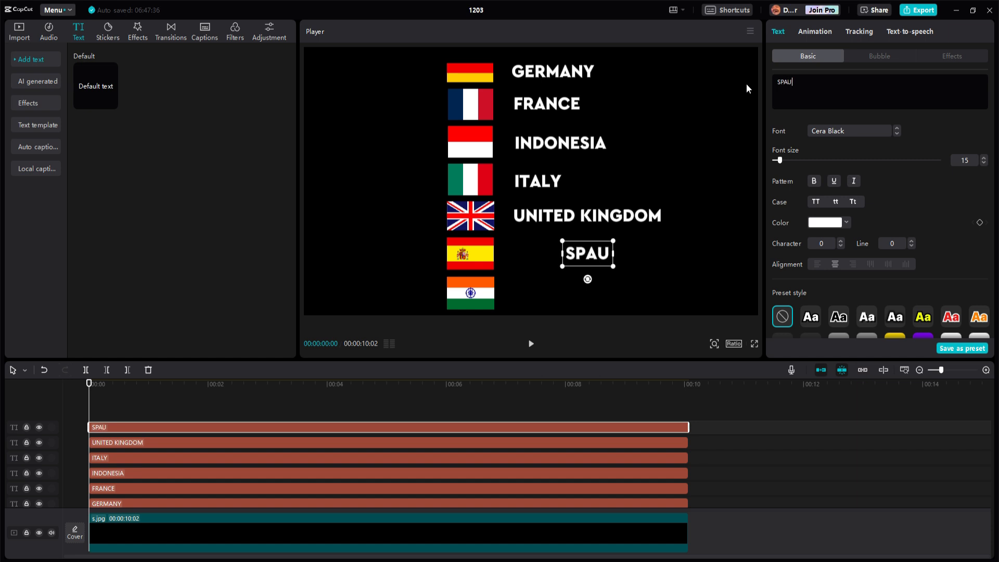
key(BackSpace)
text(IN)
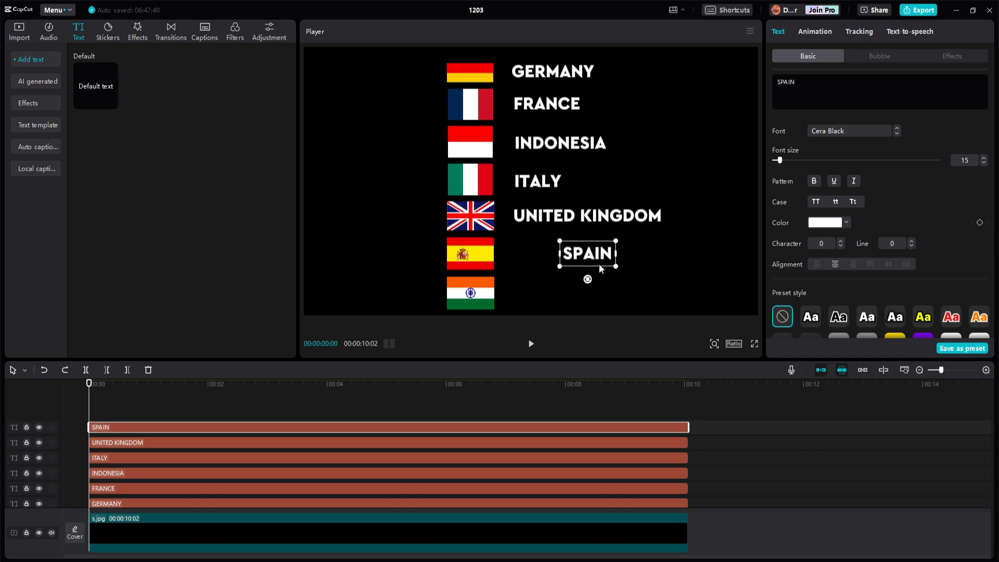
drag(597, 263, 543, 298)
Step: Duplicate the SPAIN label, place the copy beside the Indian flag and change it to INDIA, aligned with the labels above
key(ctrl+c)
key(ctrl+v)
text(INDIA)
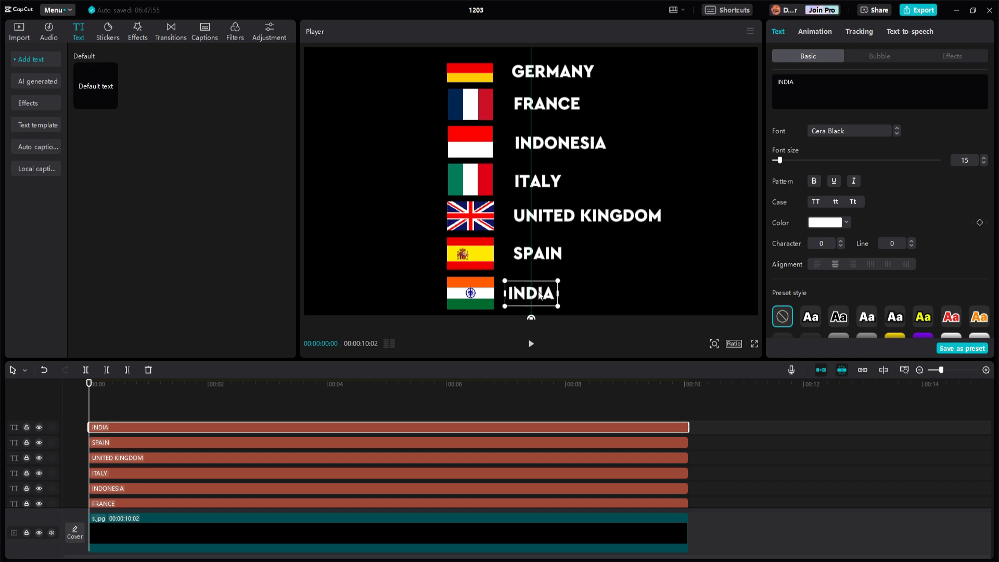
click(662, 276)
Step: Select all flag and text clips except the black background and combine them into a compound clip
click(716, 419)
drag(716, 424, 418, 483)
key(ctrl+a)
ctrl+click(473, 546)
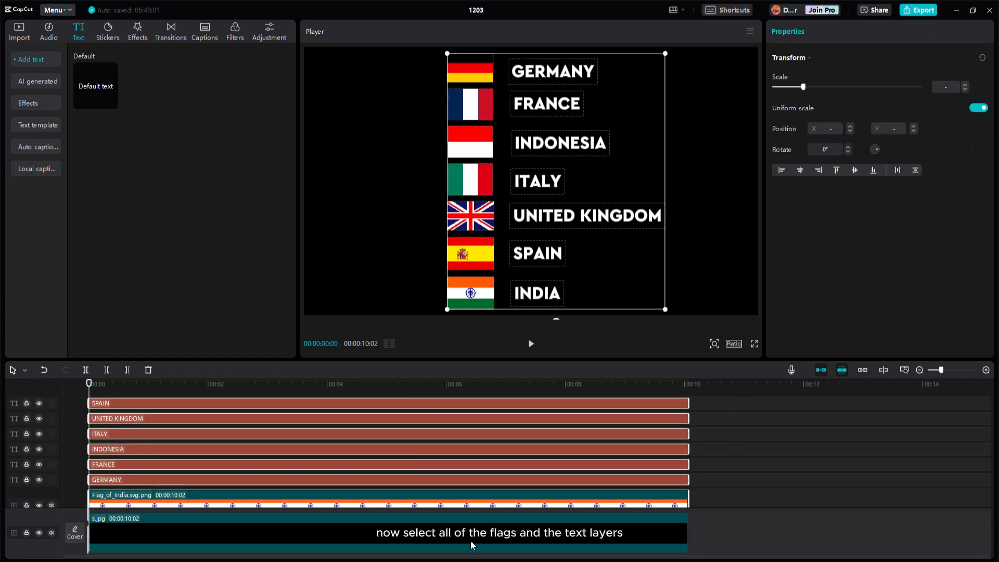
right_click(512, 450)
click(563, 474)
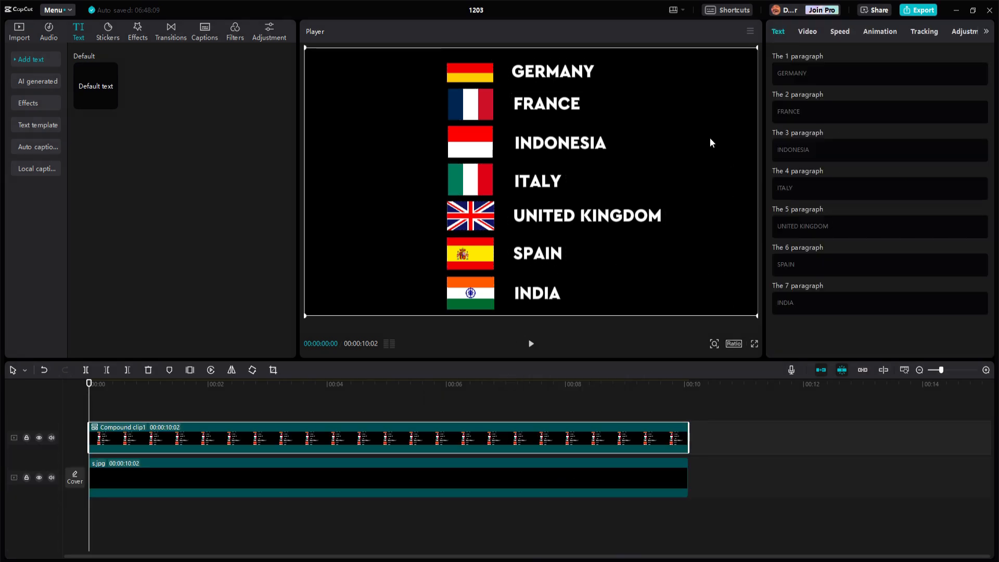
Step: Scale the compound clip down to 90% and move it to about X -1018, Y -779, toward the frame's lower-left area
drag(755, 52, 731, 62)
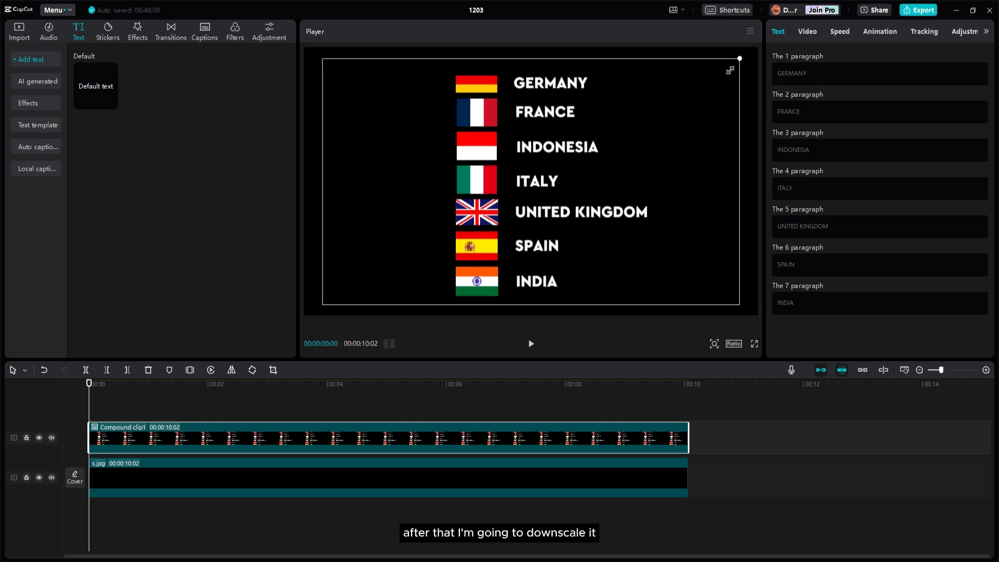
drag(673, 147, 576, 211)
click(688, 263)
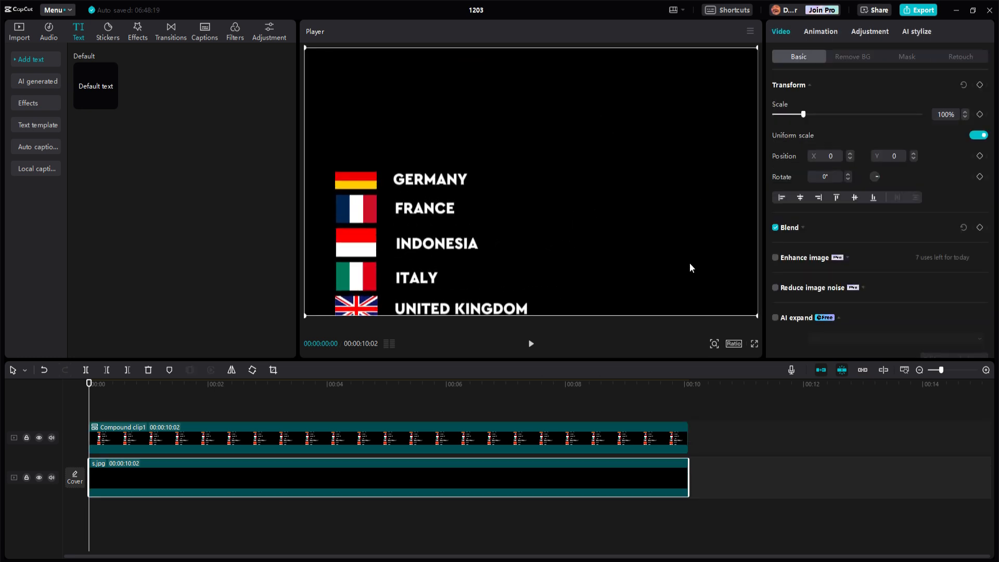
Step: Place the white New Project (1).jpg image between the compound clip and black background, and extend it to 00:00:10:02
click(15, 32)
click(312, 406)
drag(88, 306, 178, 431)
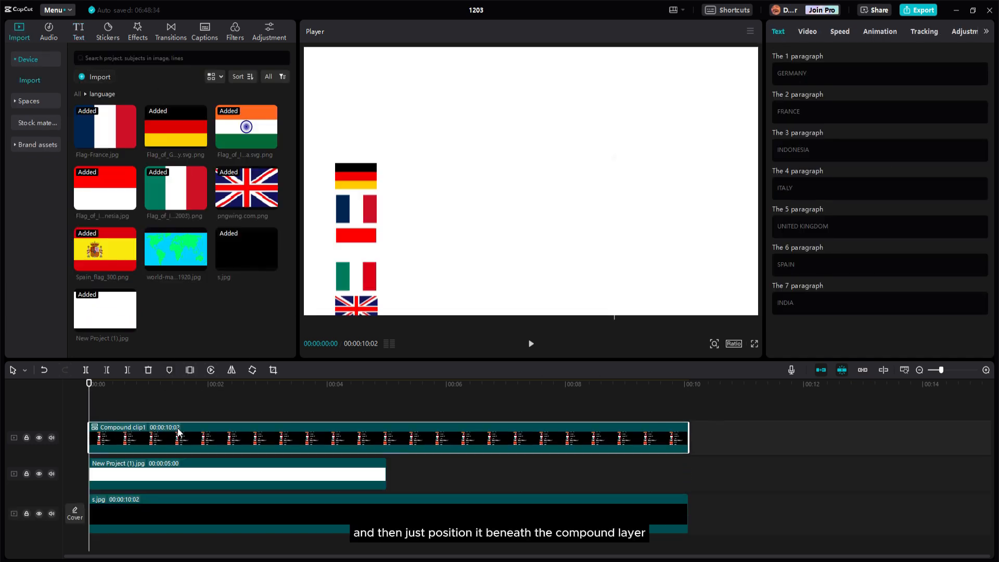
click(384, 478)
drag(386, 471, 688, 471)
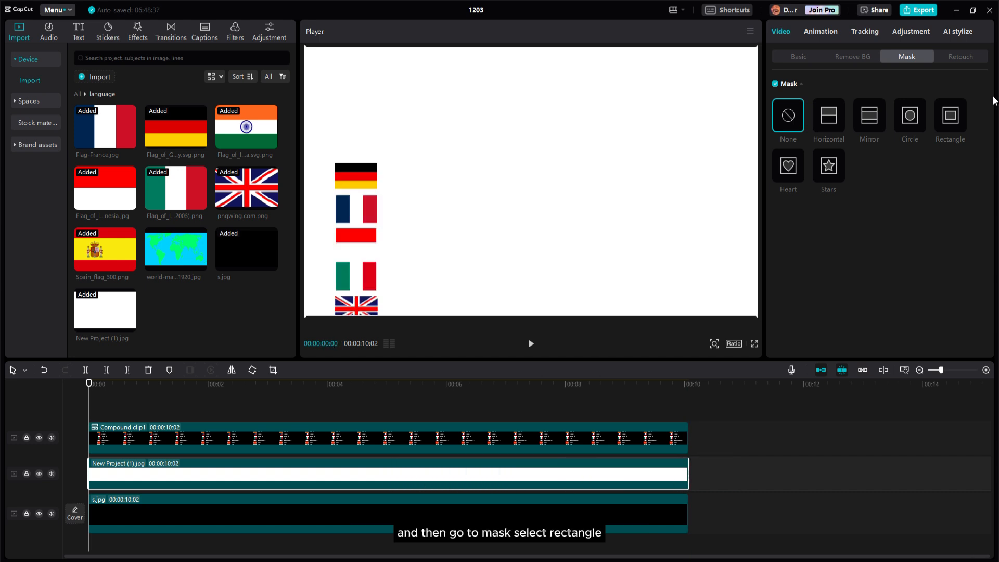
Step: Apply a Rectangle mask to the white image and reshape it to about 920 × 131, framing the Germany row
click(952, 118)
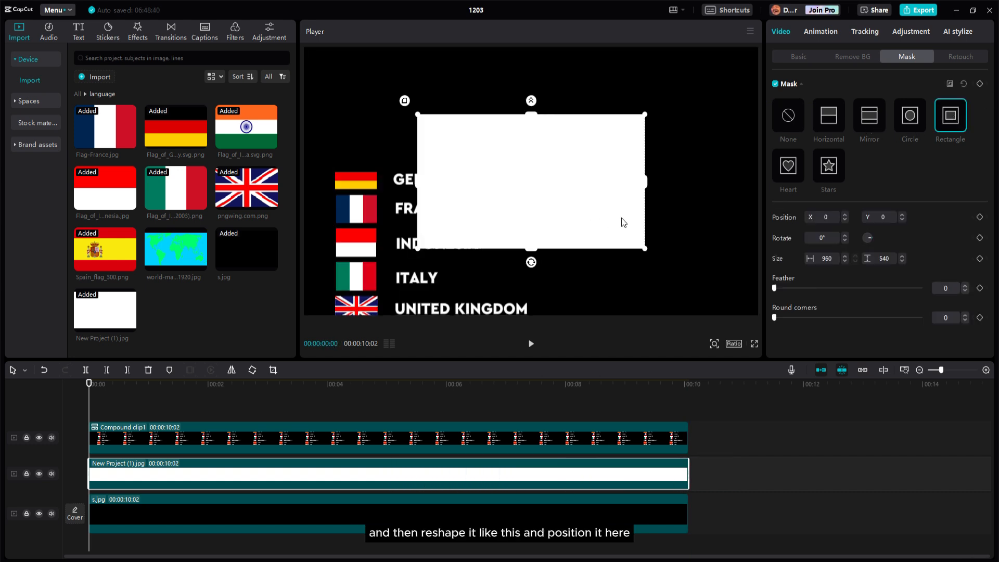
drag(534, 117, 530, 158)
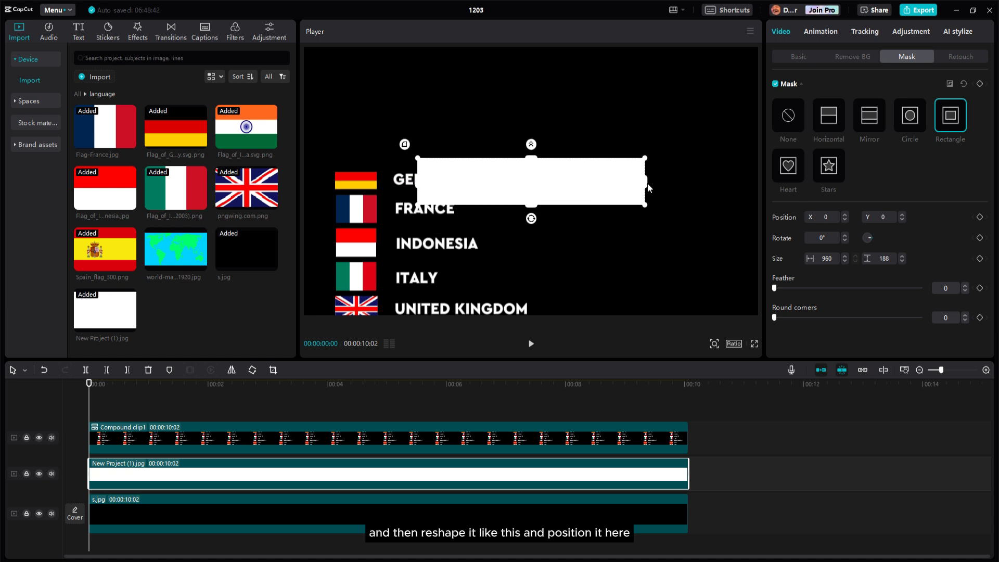
drag(646, 185, 497, 174)
mouse_move(429, 146)
mouse_down()
mouse_move(443, 179)
mouse_move(428, 158)
mouse_up()
drag(426, 155, 424, 158)
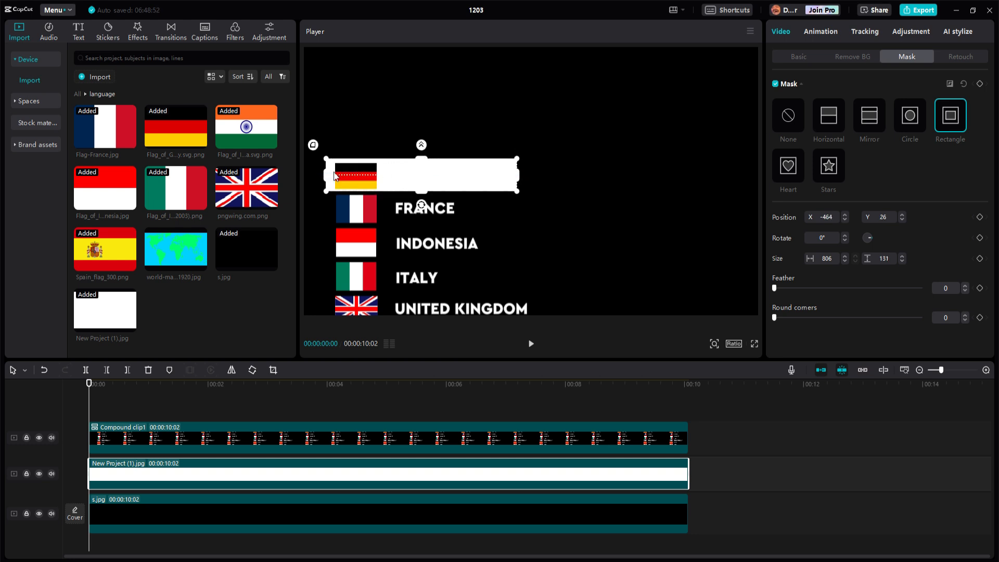
drag(333, 175, 343, 174)
drag(502, 177, 527, 174)
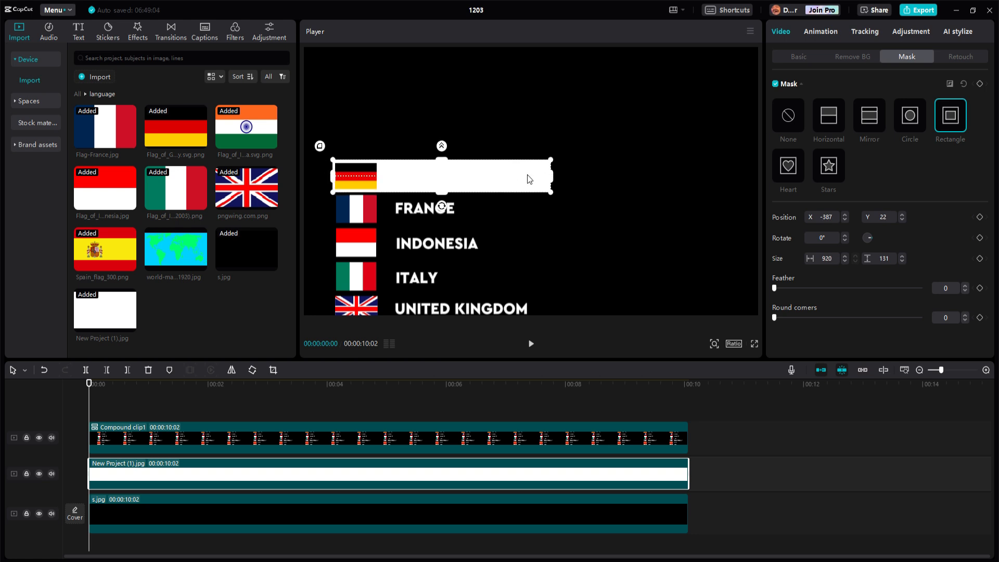
Step: Lower the masked white bar's opacity to 36%
click(794, 56)
click(813, 229)
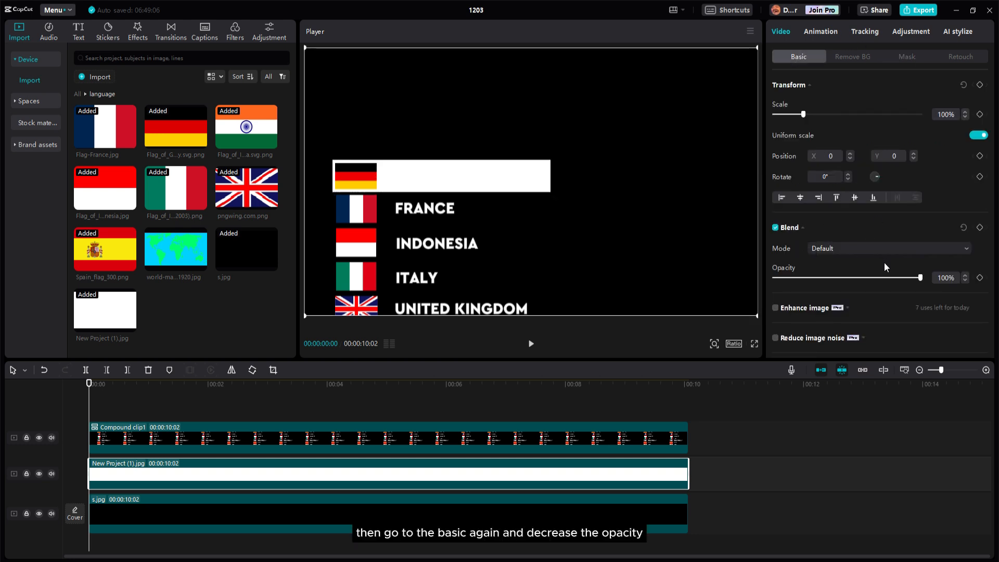
drag(920, 278, 829, 279)
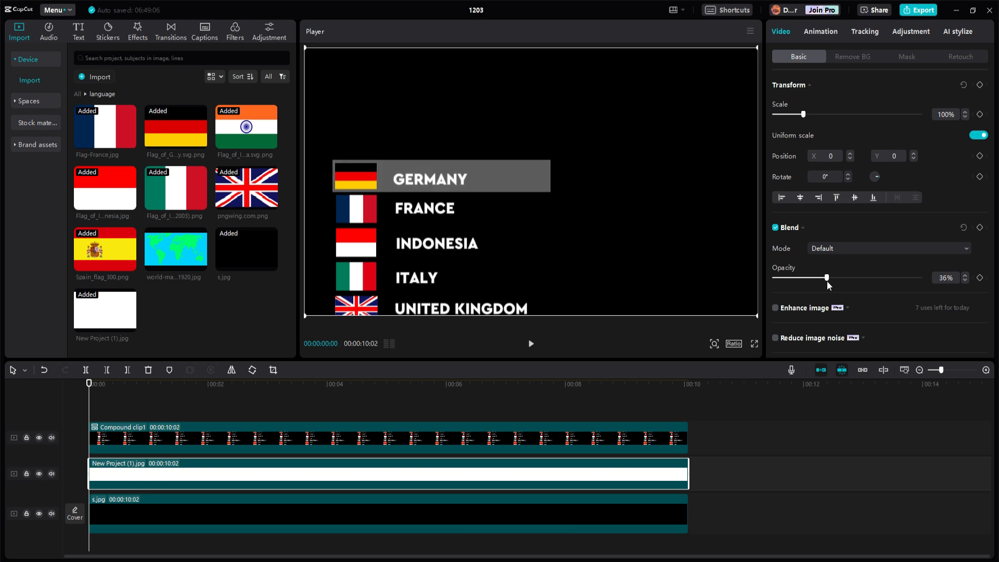
Step: Add Transform keyframes to the compound clip at 00:00:00:00 and 00:00:01:00 to hold Germany in the highlight bar
click(566, 443)
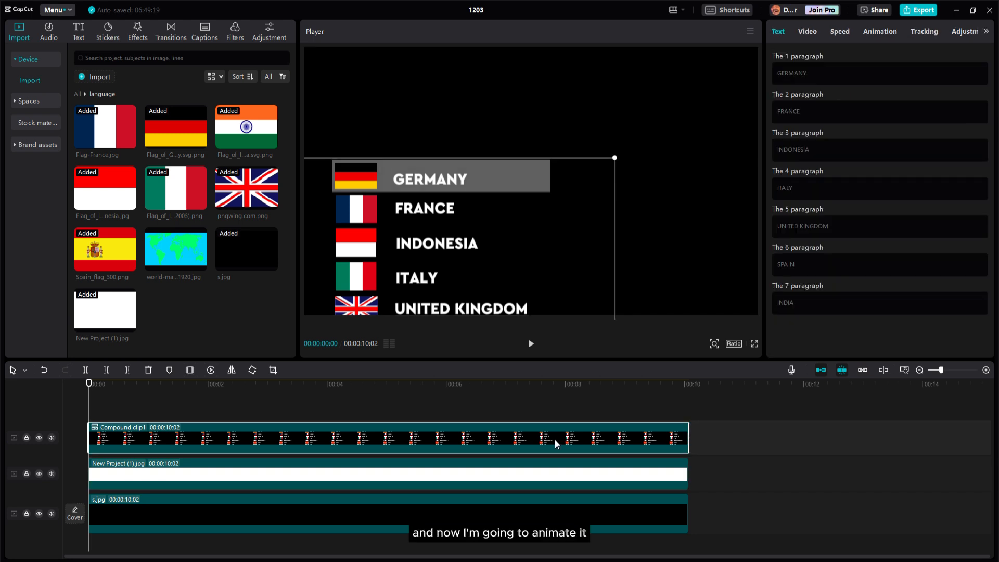
click(807, 32)
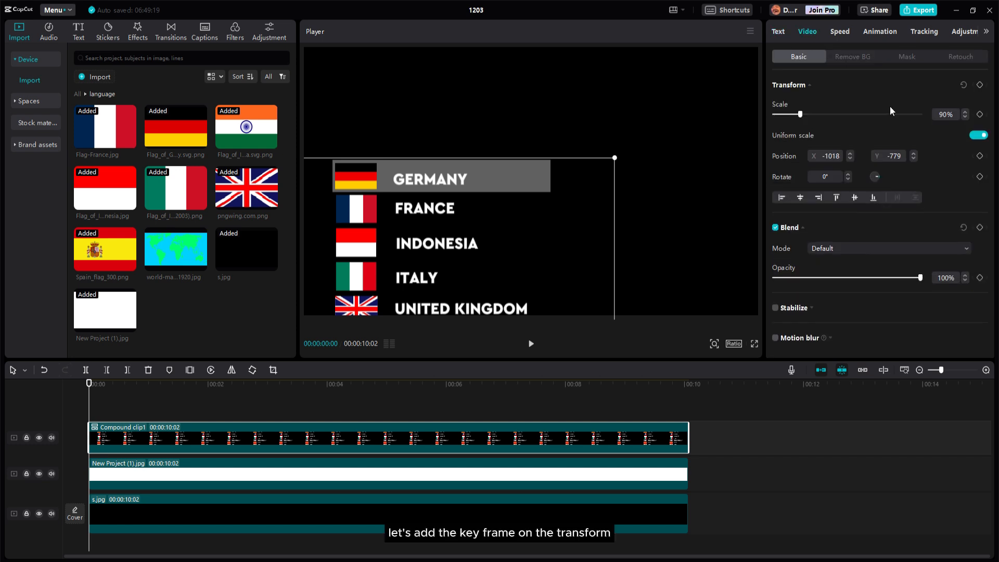
click(979, 85)
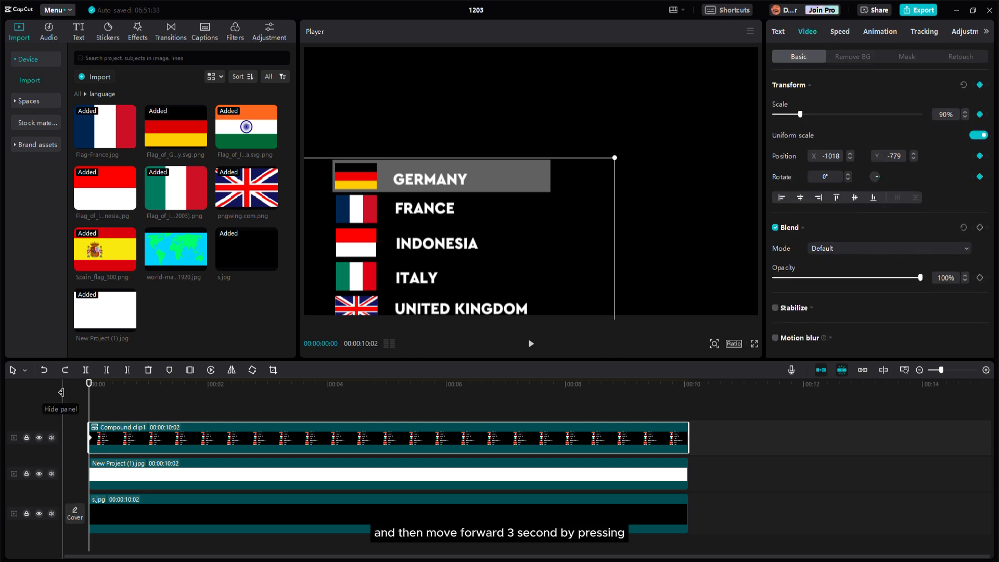
key(shift+Right)
key(shift+Right)
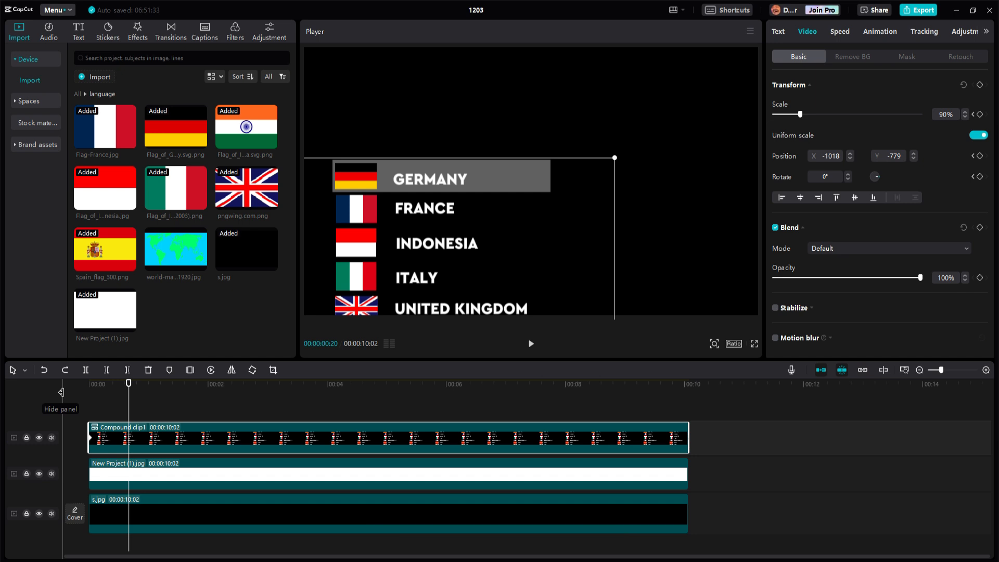
key(shift+Right)
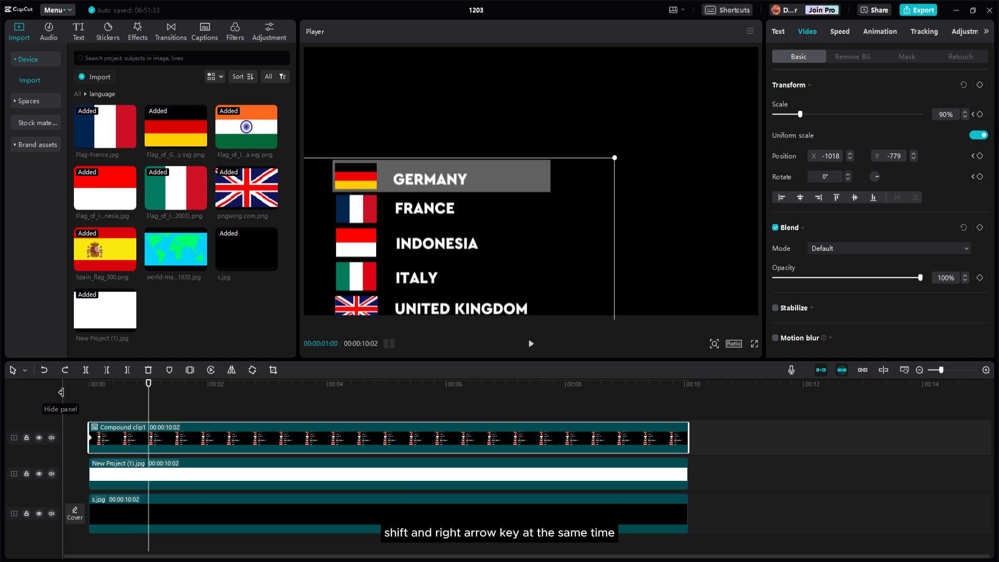
click(981, 89)
Step: Add a Transform keyframe at 00:00:01:10 and shift the list up to about Y -515, placing France in the bar
key(shift+Right)
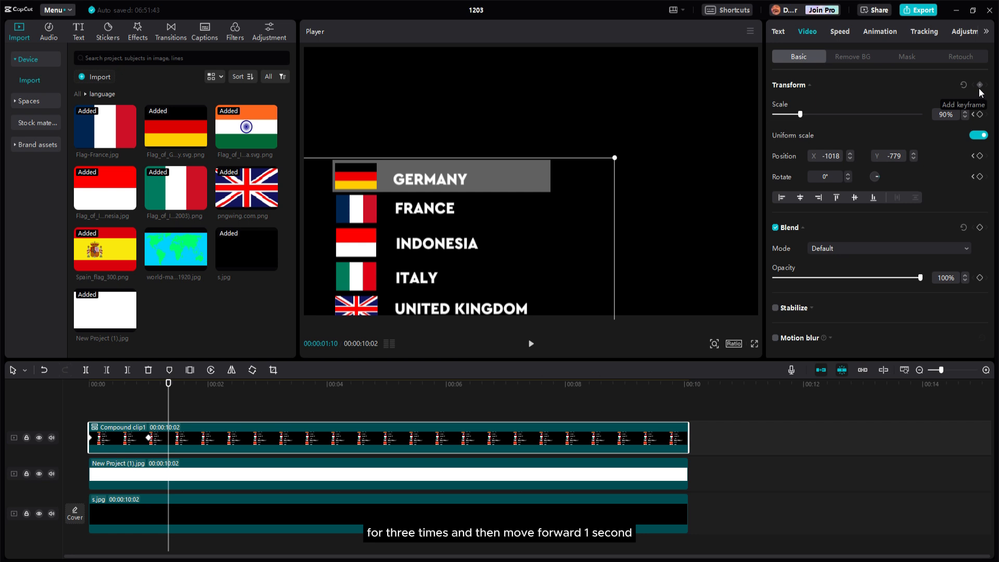
click(980, 86)
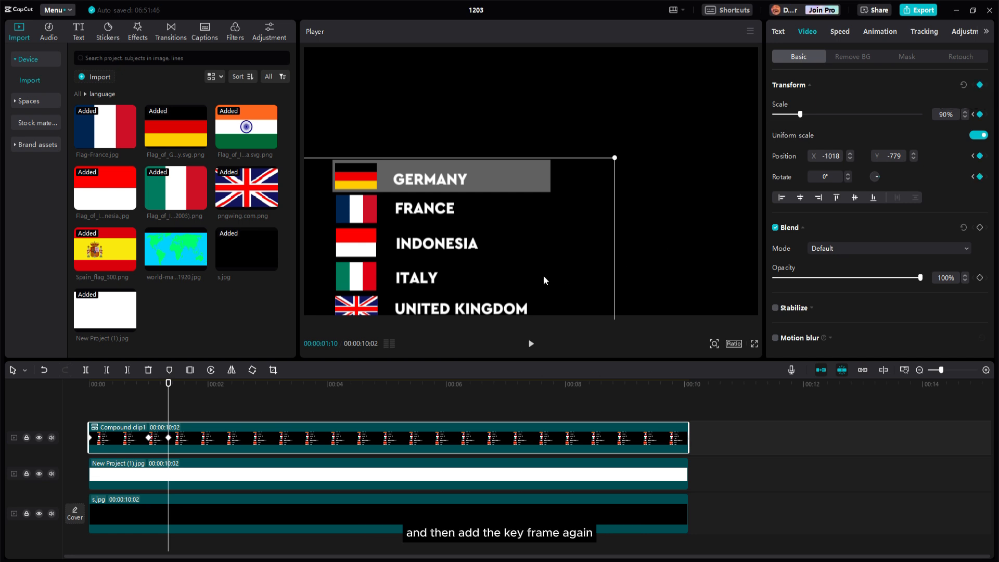
drag(541, 256, 548, 239)
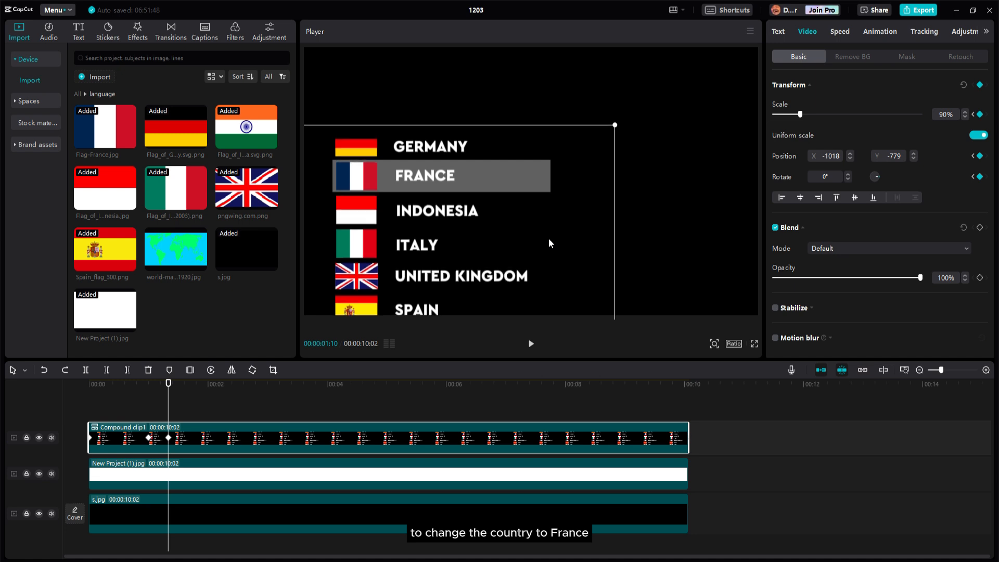
Step: Hold France with a Transform keyframe at 00:00:02:10, and shift the list to about Y -242 at 00:00:02:20, placing Indonesia in the bar
key(shift+Right)
key(shift+Right)
key(shift+Right)
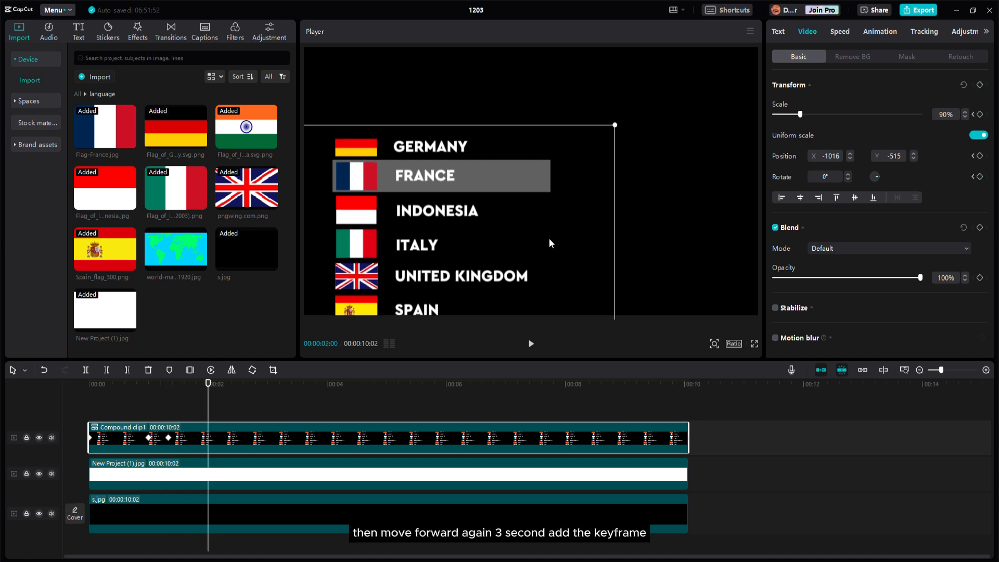
click(980, 85)
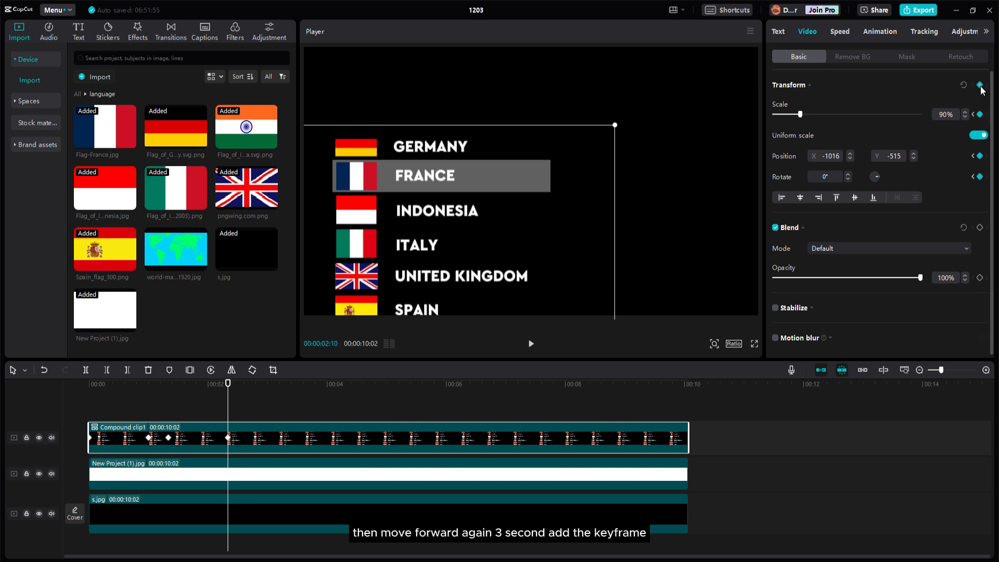
key(shift+Right)
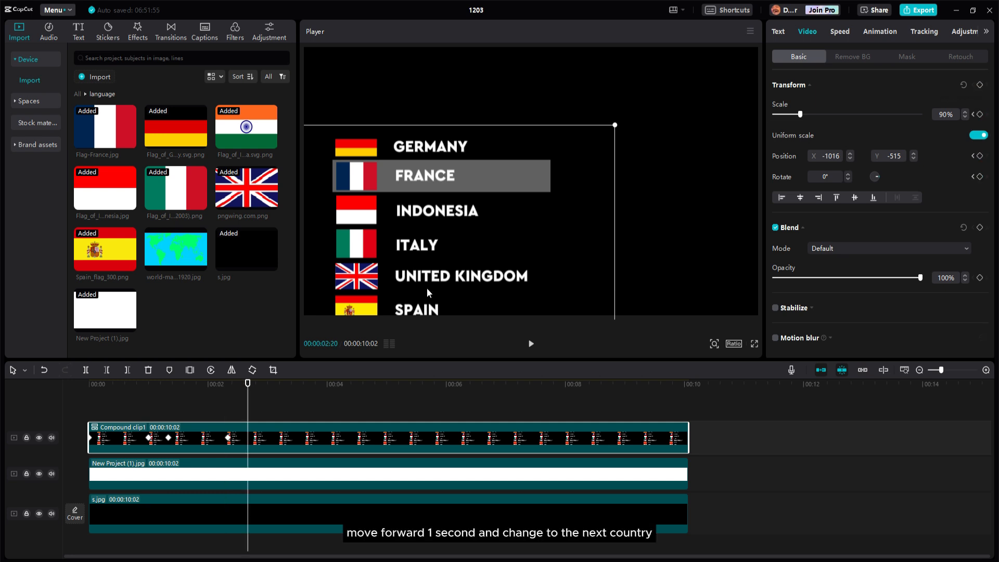
drag(575, 268, 571, 234)
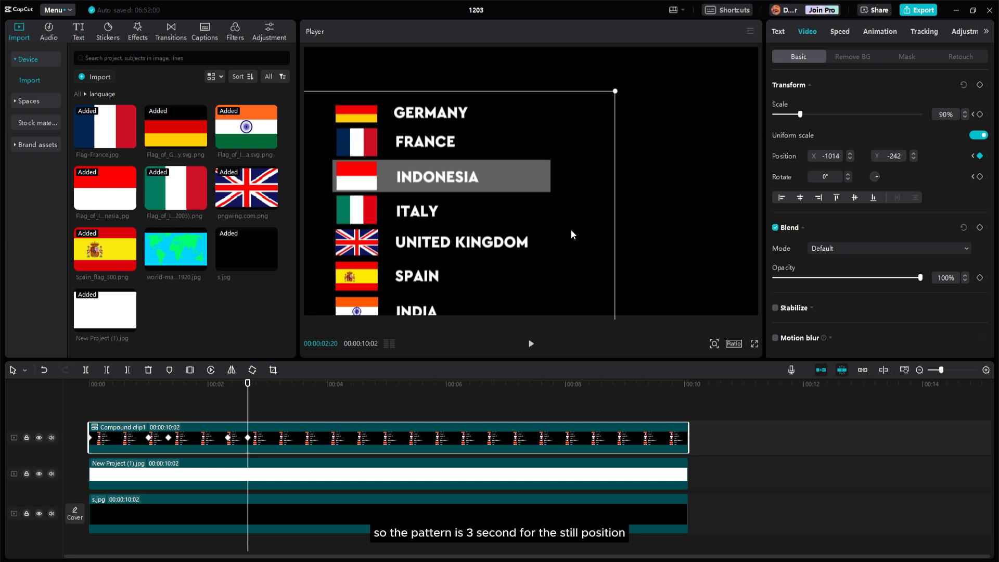
Step: Hold Indonesia with a Transform keyframe at 00:00:03:20, and shift the list to about Y 31 at 00:00:04:00, placing Italy in the bar
key(shift+Right)
key(shift+Right)
key(shift+Right)
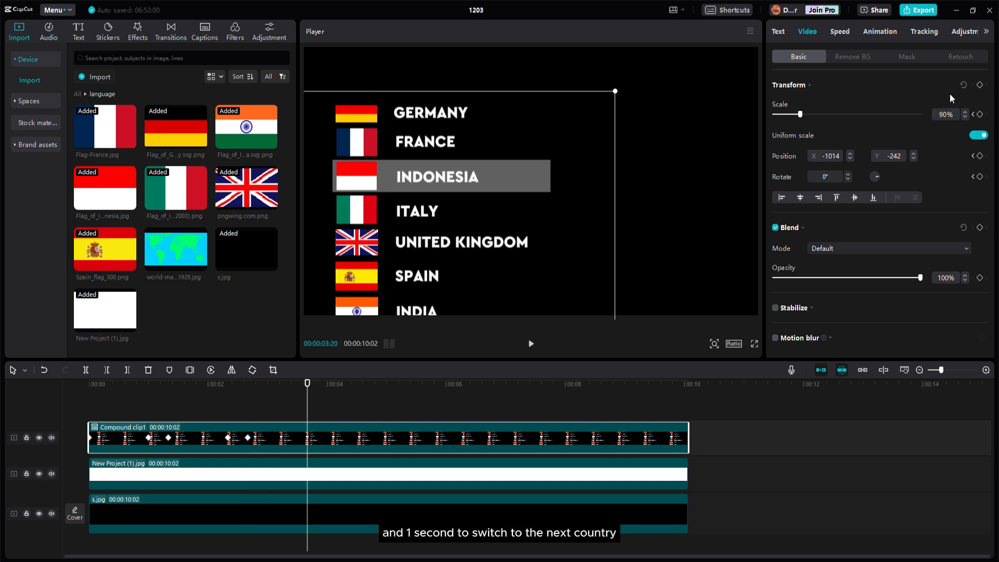
key(shift+Right)
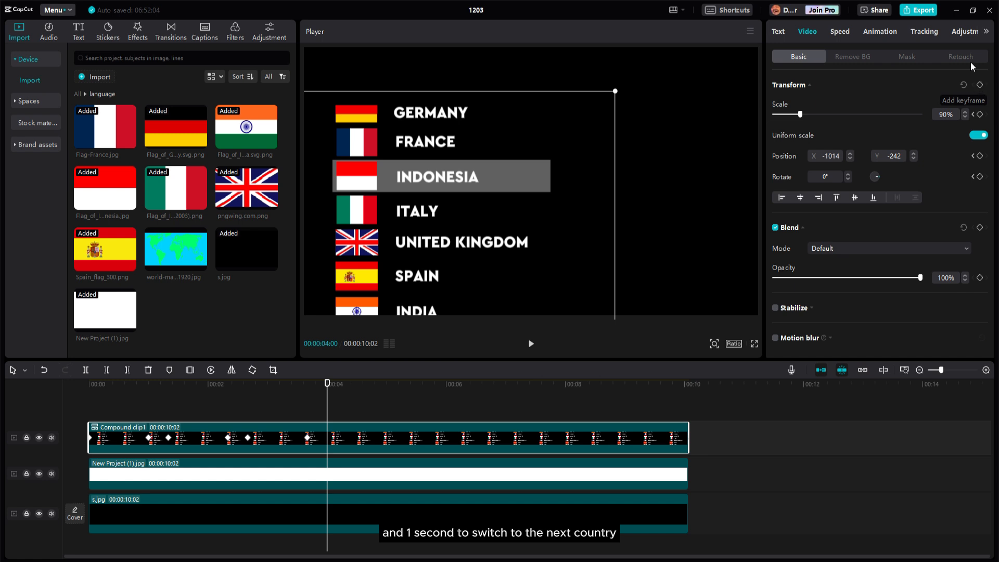
drag(556, 301, 556, 269)
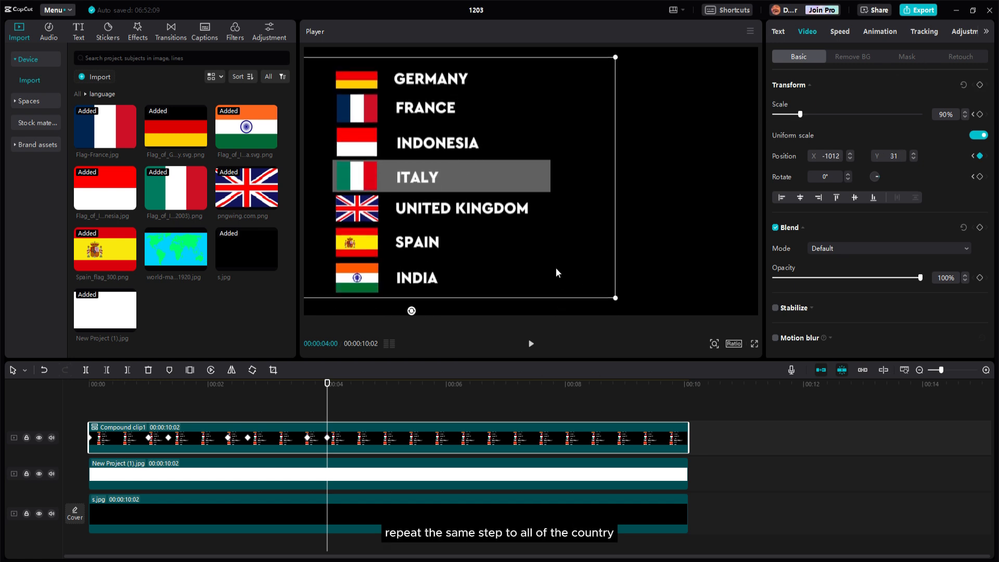
Step: Hold Italy with a Transform keyframe at 00:00:05:00, and shift the list to about Y 290 at 00:00:05:10, placing United Kingdom in the bar
key(shift+Right)
key(shift+Right)
key(shift+Right)
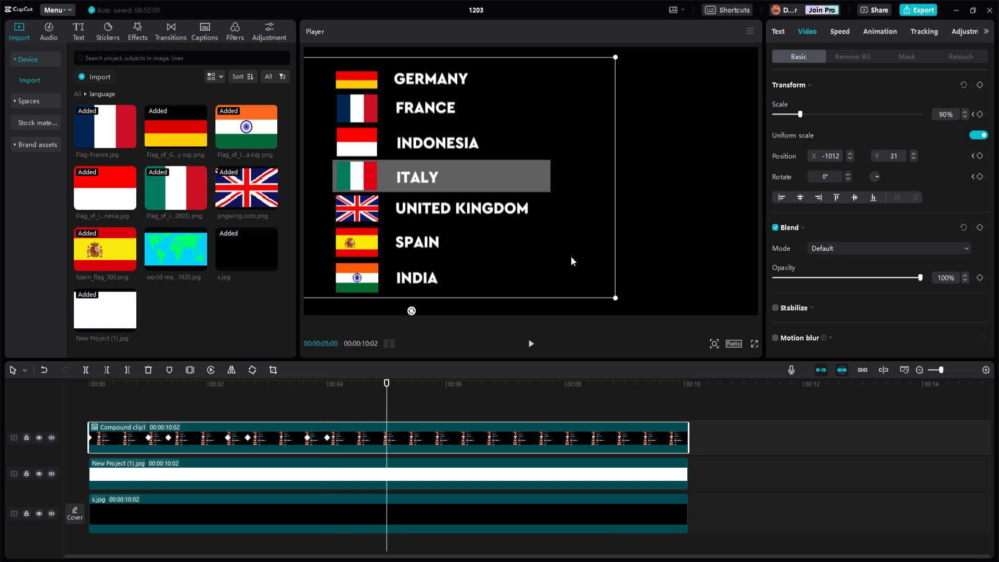
click(979, 85)
key(shift+Right)
drag(600, 232, 576, 225)
Step: Hold United Kingdom with a Transform keyframe at 00:00:06:10, and shift the list to about Y 567 at 00:00:06:20, placing Spain in the bar
key(shift+Right)
key(shift+Right)
key(shift+Right)
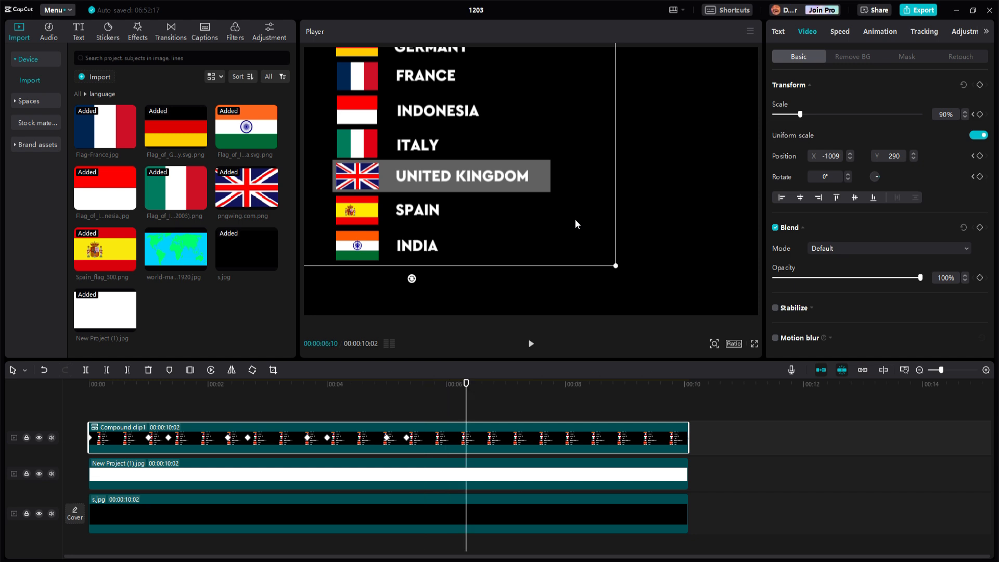
click(980, 86)
key(shift+Right)
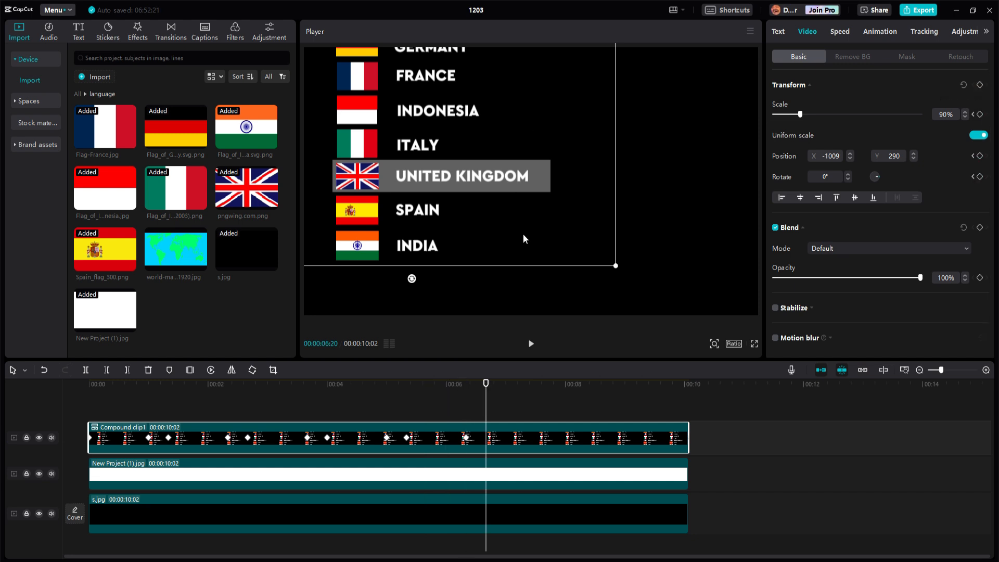
drag(526, 238, 523, 200)
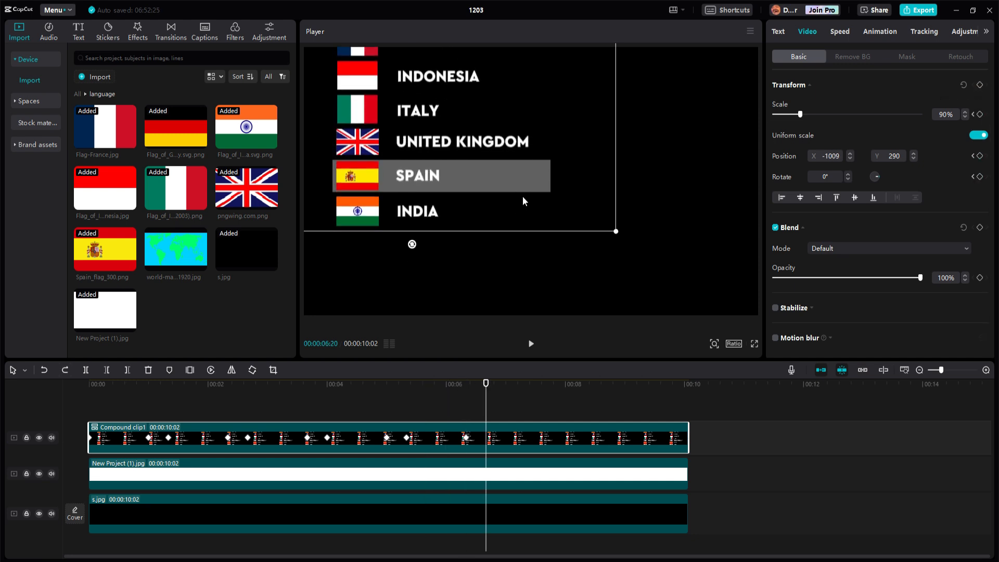
Step: Hold Spain with a Transform keyframe at 00:00:07:20, and shift the list to about Y 849 at 00:00:08:00, placing India in the bar
key(shift+Right)
key(shift+Right)
key(shift+Right)
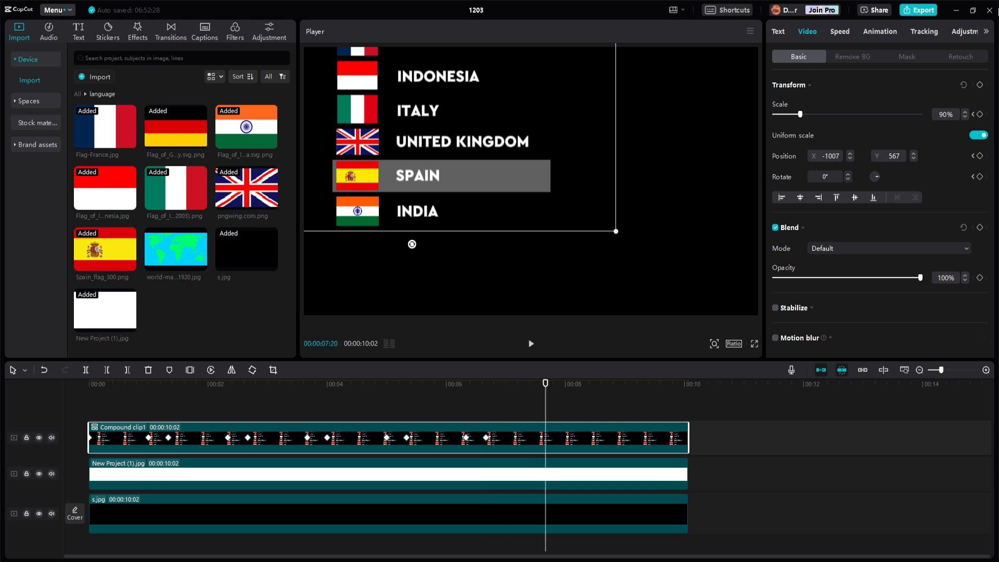
key(shift+Right)
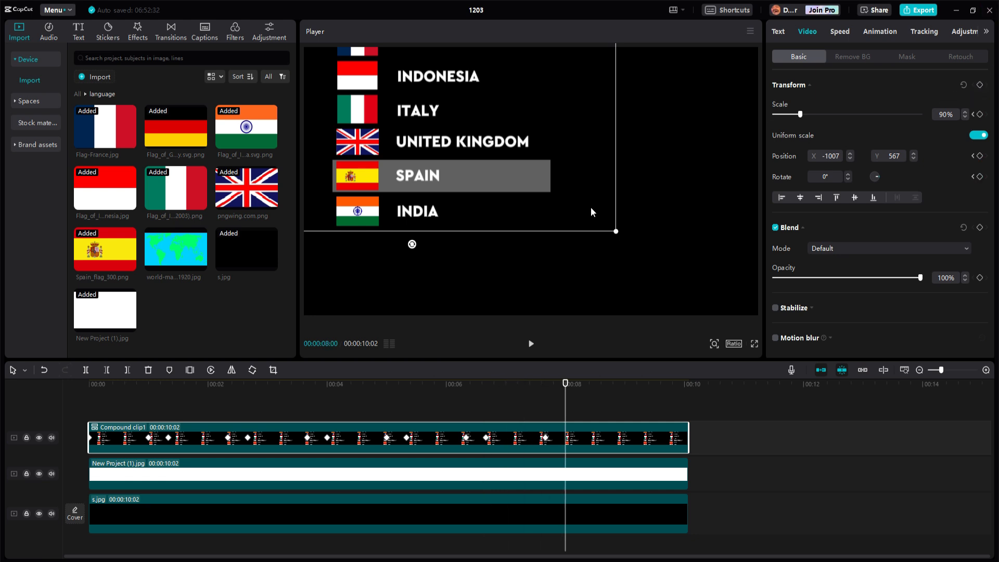
drag(593, 212, 586, 174)
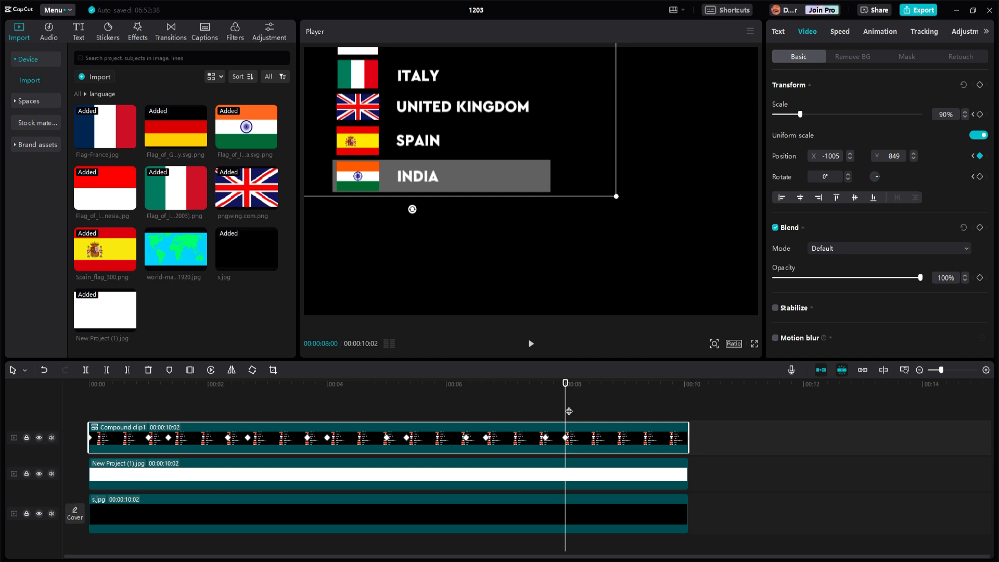
Step: Play the scrolling country list from the start to review the animation
drag(569, 411, 40, 431)
key(space)
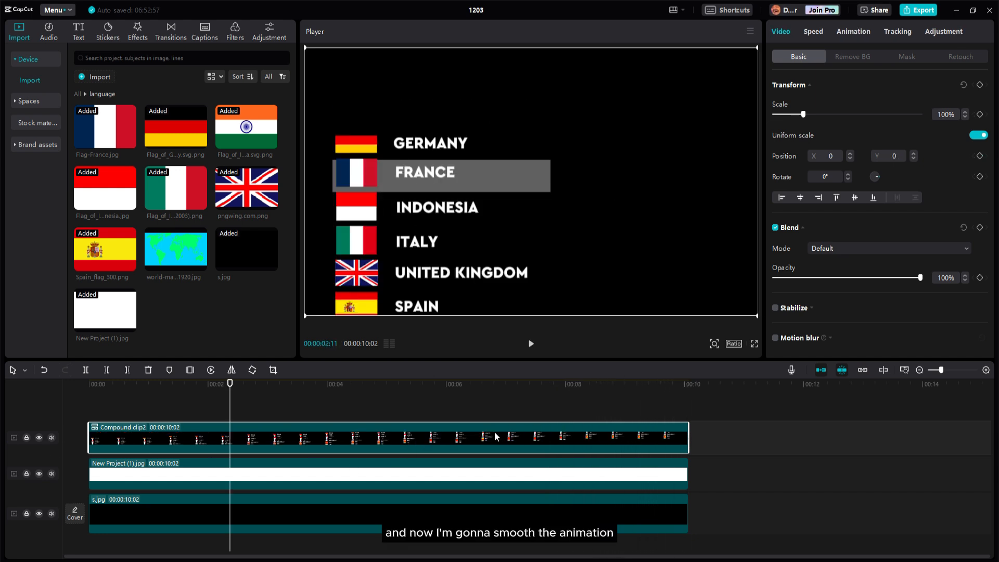
Step: Undo nesting the animated list into a second compound clip and show the original compound clip's keyframe tracks
key(ctrl+z)
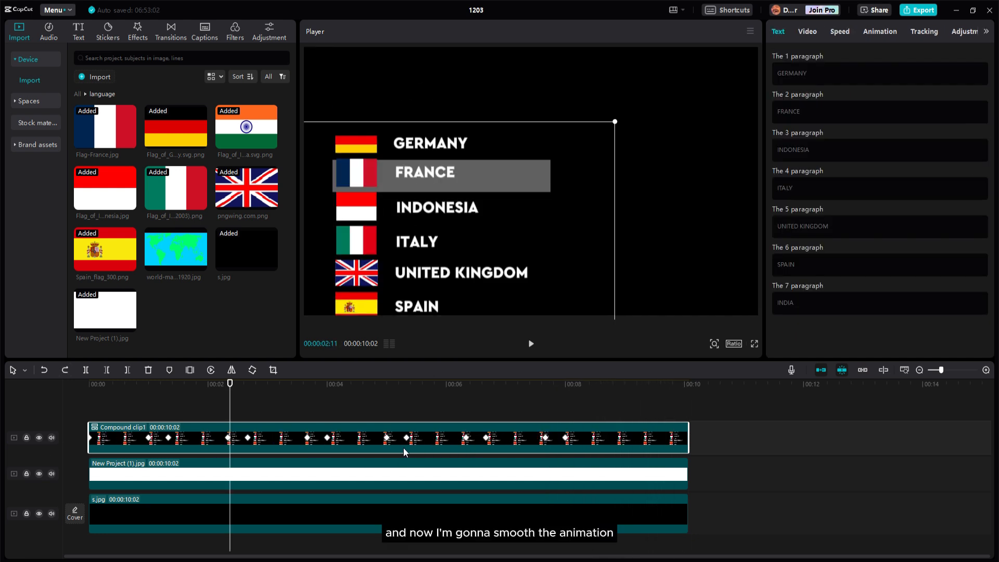
click(395, 445)
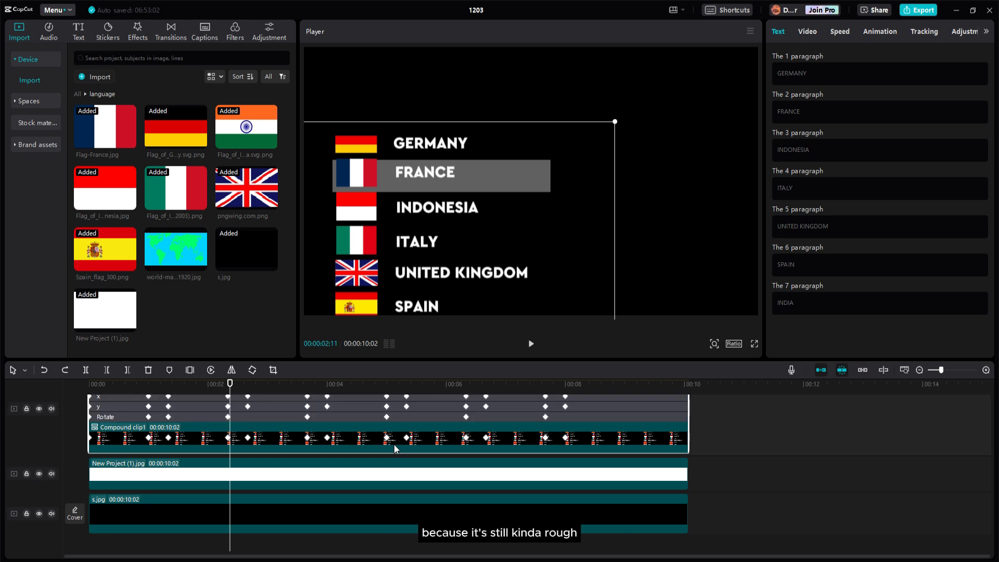
Step: Apply the Ease In graph to the list's Y-position keyframes at 00:00:01:10 (France) and 00:00:02:20 (Indonesia)
scroll(195, 461, up, 3)
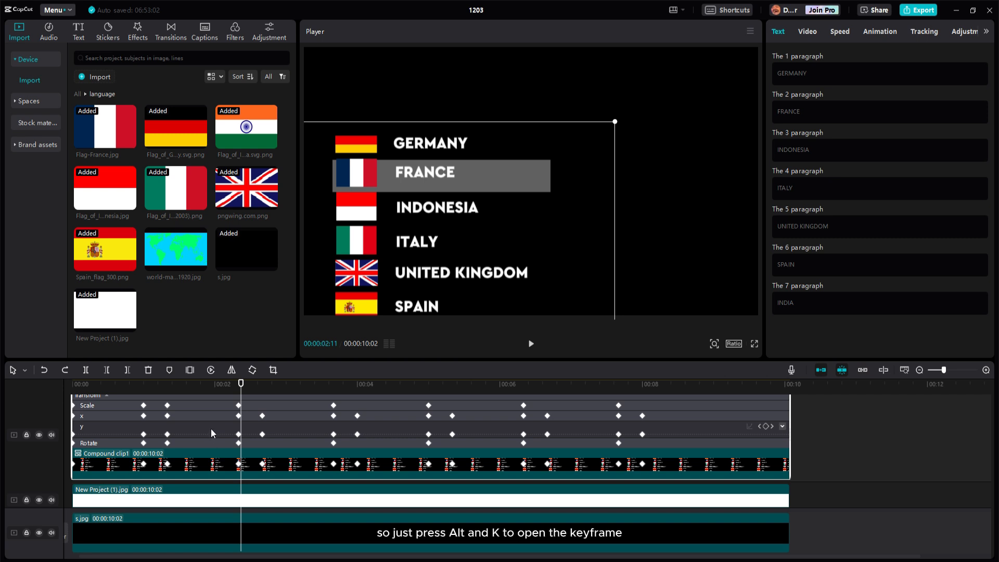
right_click(167, 434)
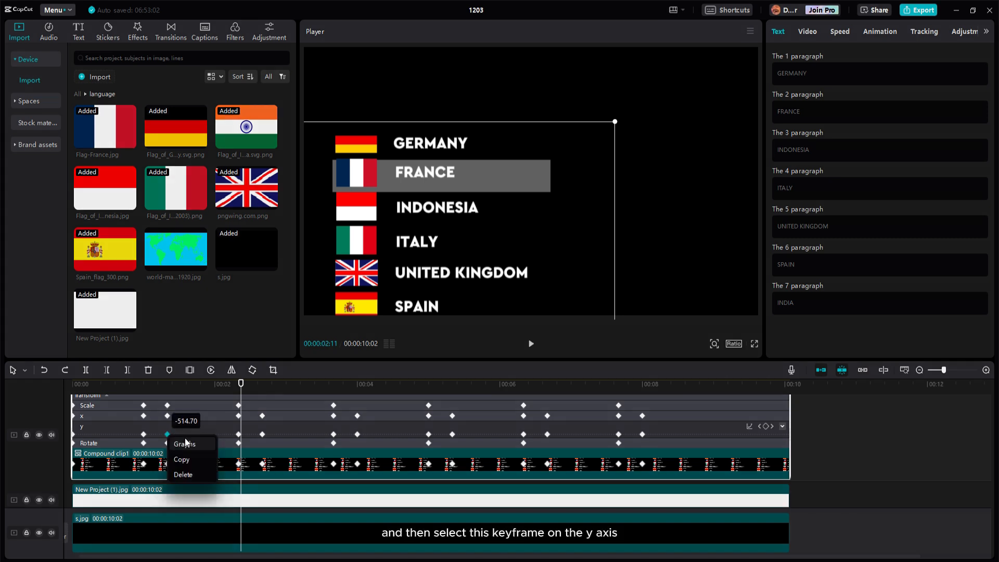
click(191, 448)
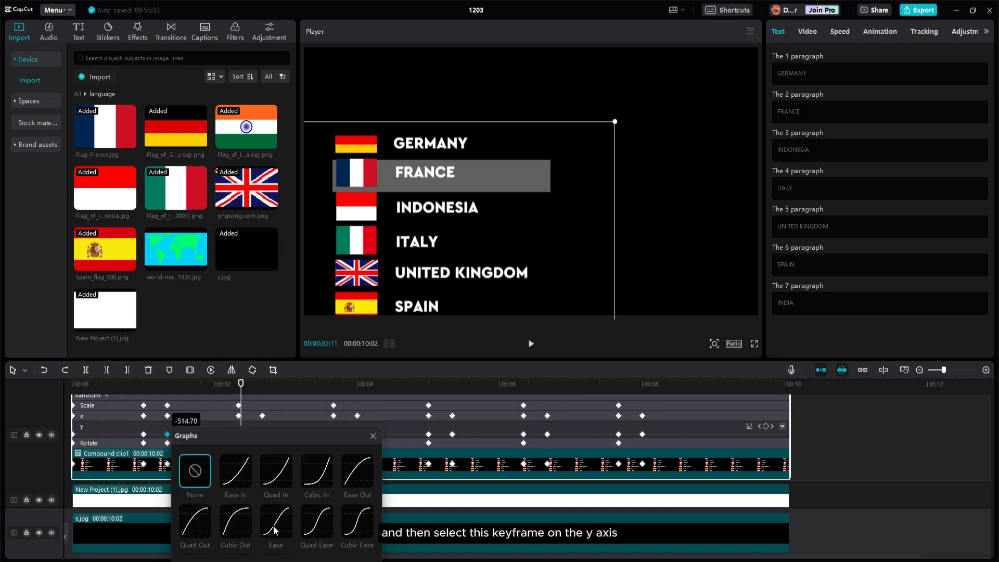
click(236, 476)
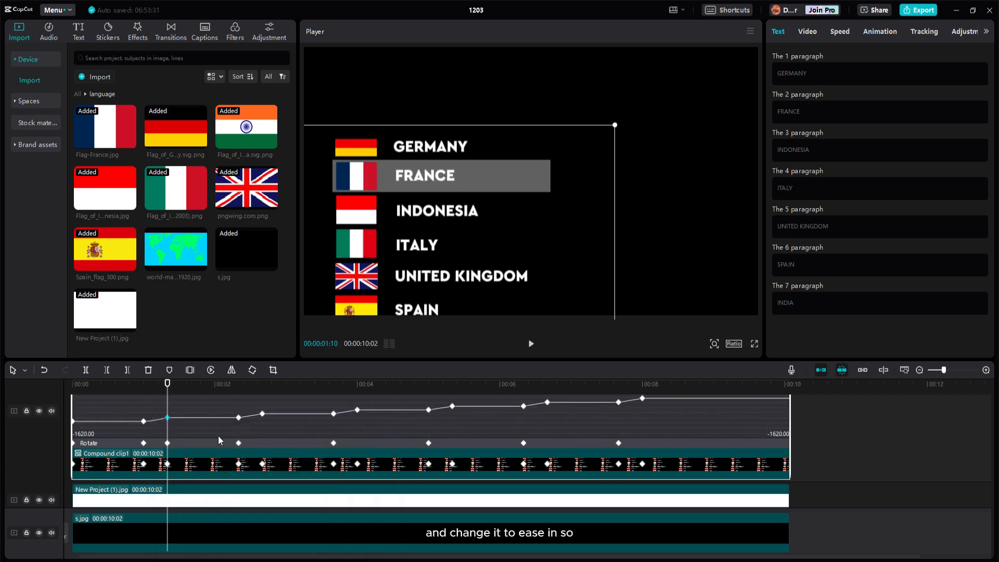
right_click(262, 414)
click(284, 426)
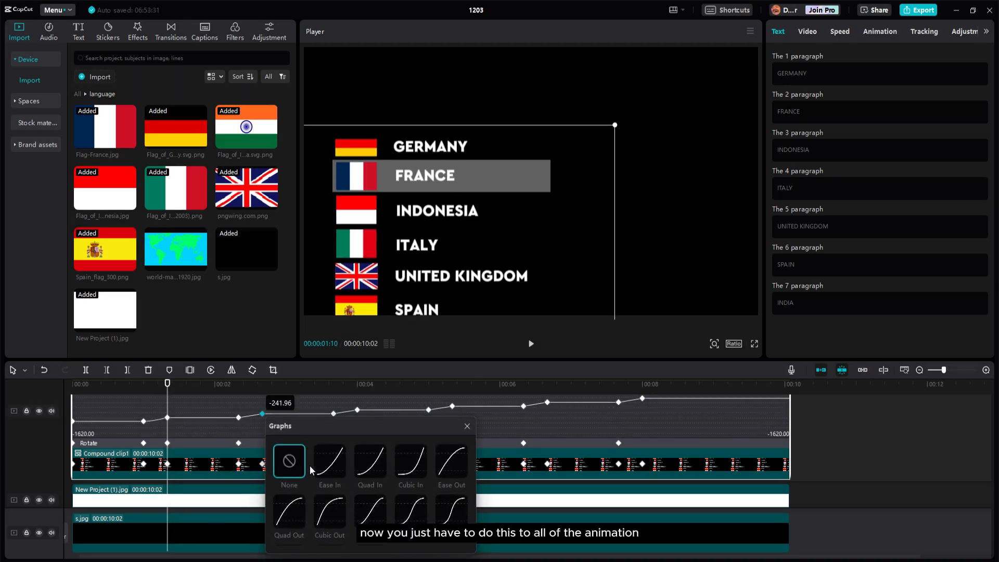
click(325, 460)
click(464, 427)
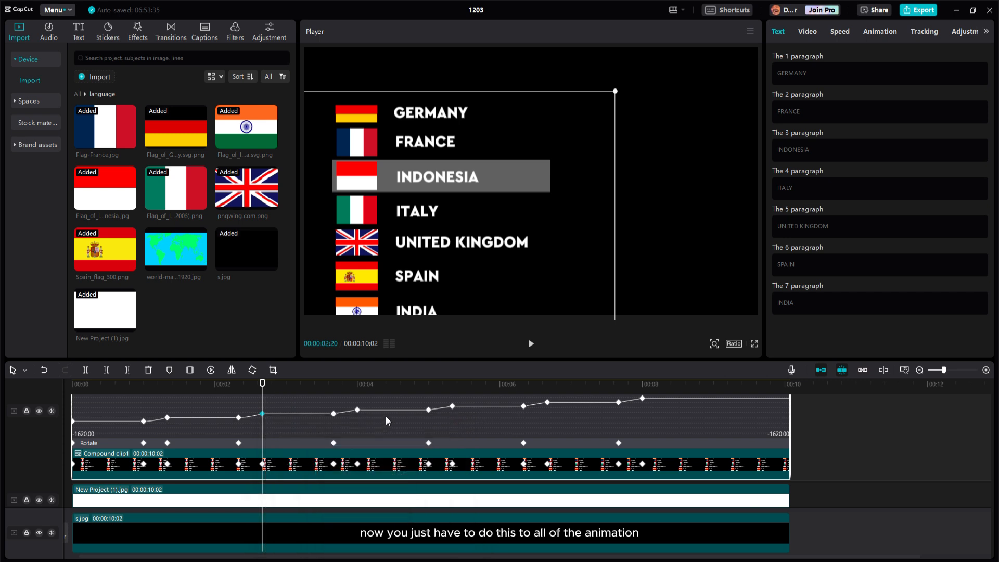
Step: Apply the Ease In graph to the list's Y-position keyframes at 00:00:04:00 (Italy) and 00:00:05:10 (United Kingdom)
right_click(356, 410)
click(378, 421)
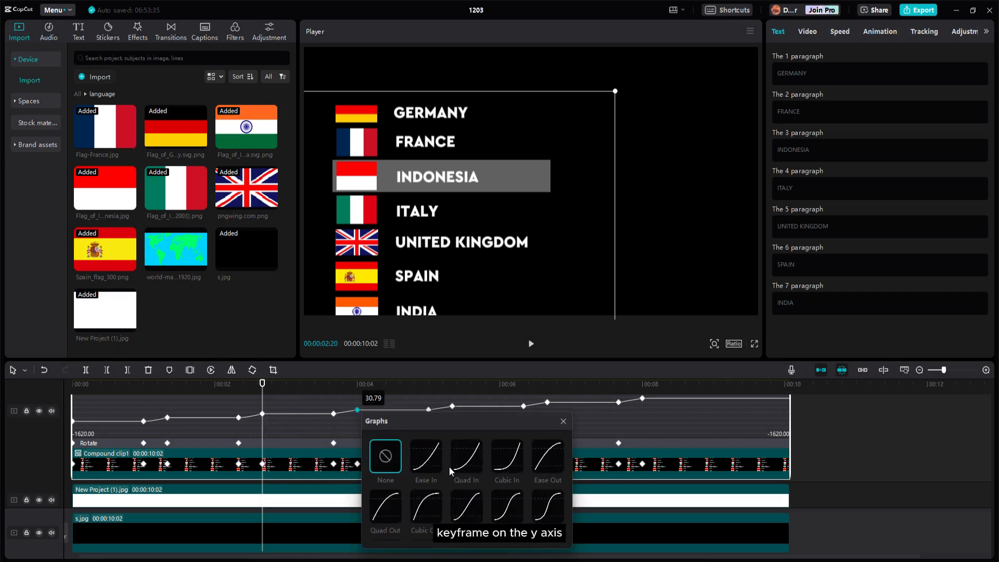
click(422, 459)
click(562, 421)
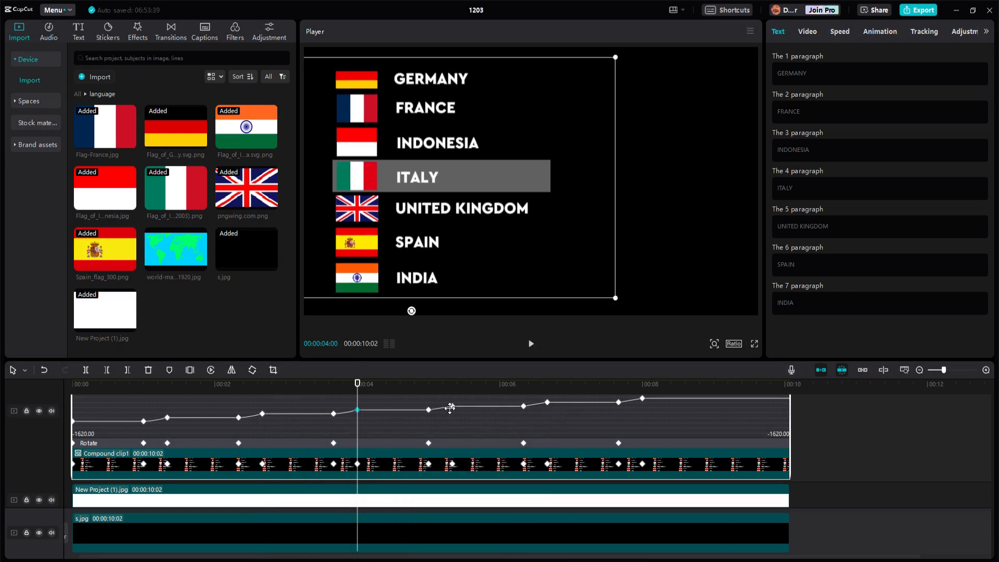
right_click(452, 406)
click(471, 416)
click(520, 460)
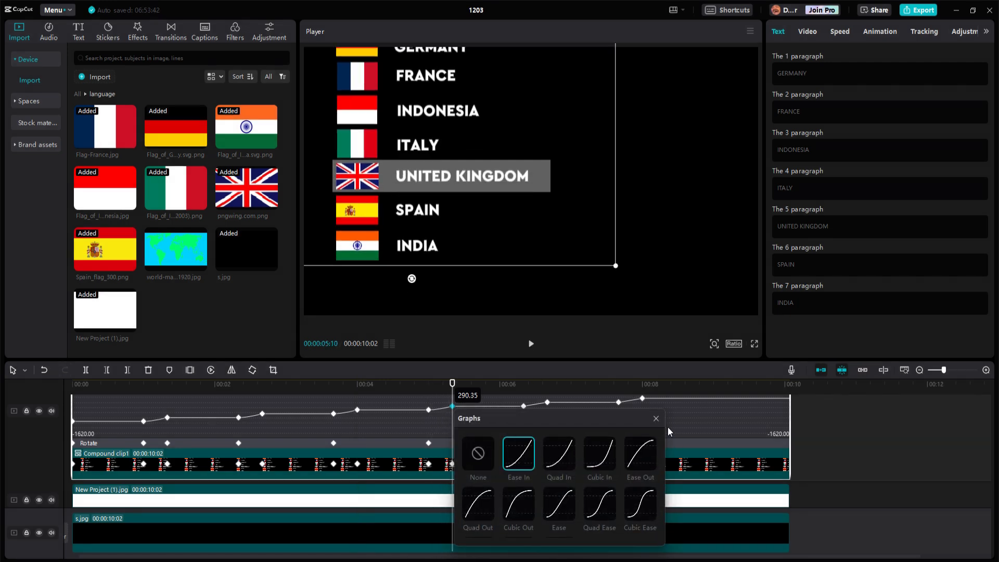
click(656, 418)
Step: Apply the Ease In graph to the list's Y-position keyframes at 00:00:06:20 (Spain) and 00:00:08:00 (India)
right_click(547, 402)
click(568, 418)
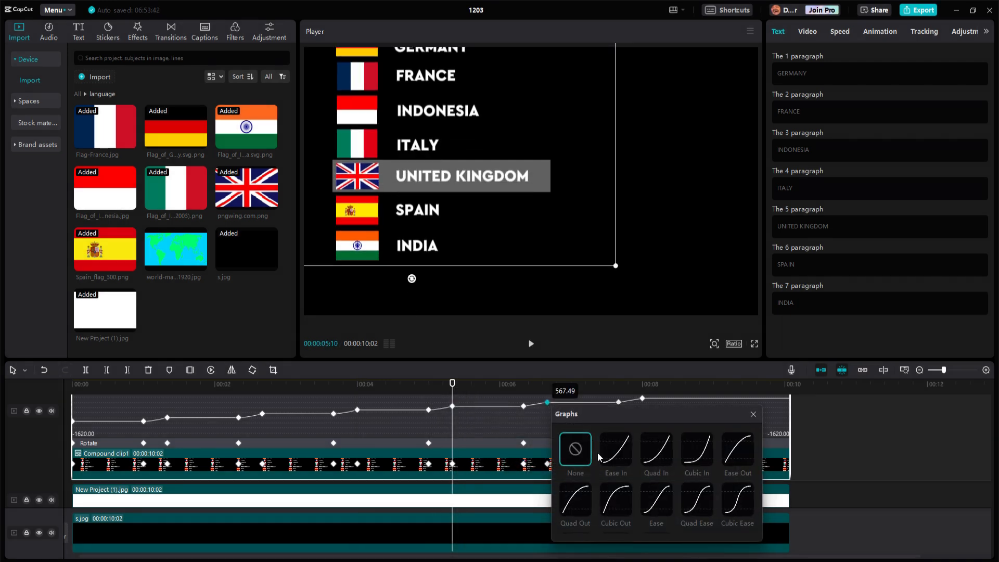
click(614, 450)
click(752, 415)
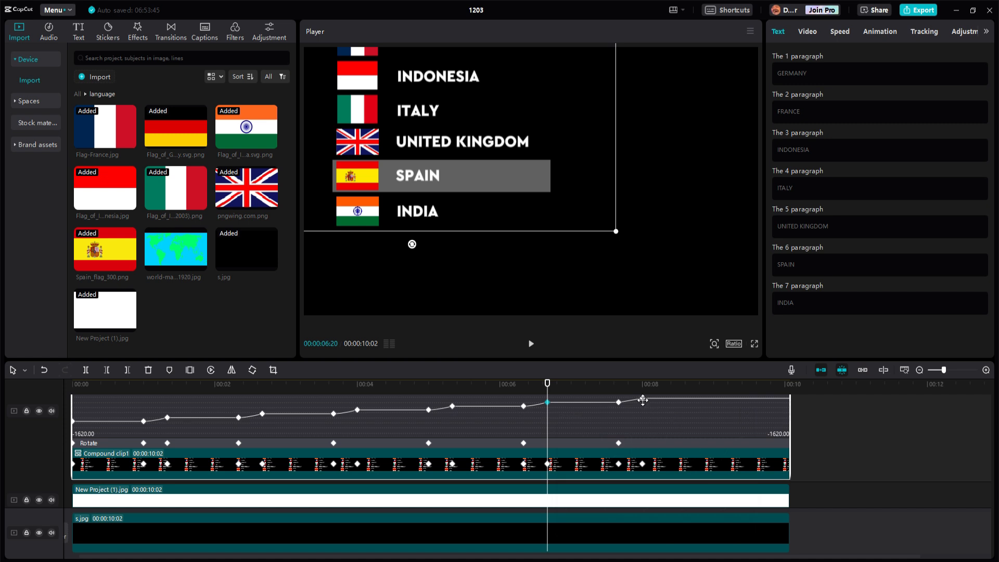
right_click(642, 399)
click(672, 417)
click(711, 445)
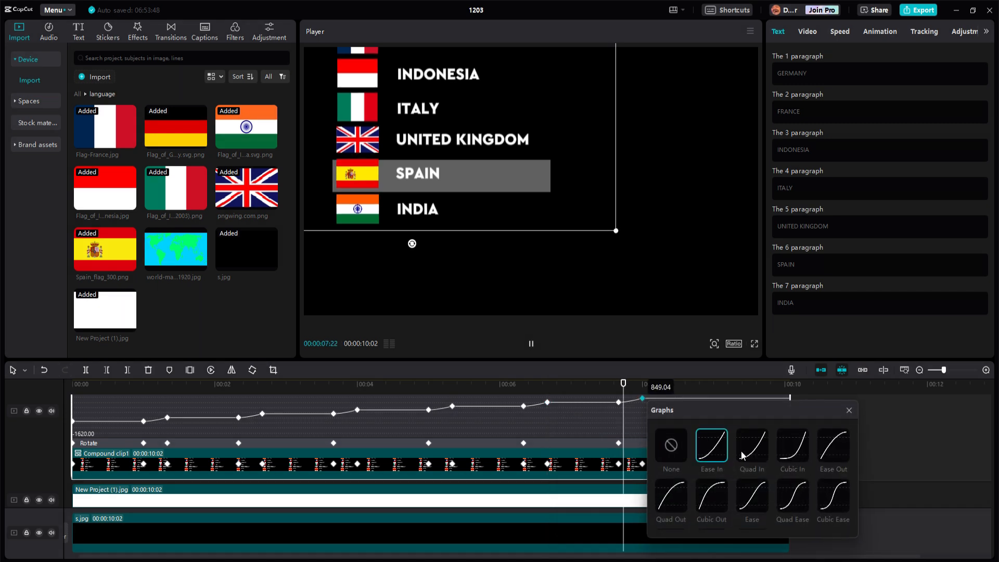
click(849, 410)
Step: Hide the keyframe tracks of the animated country list and nest it into a new compound clip
scroll(633, 475, up, 2)
scroll(633, 472, up, 1)
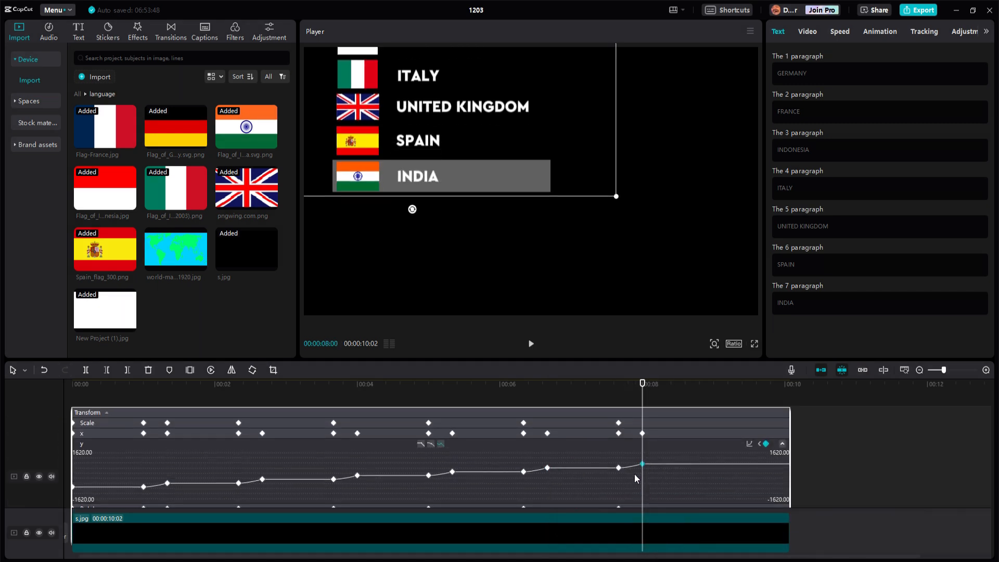
key(alt+k)
right_click(683, 441)
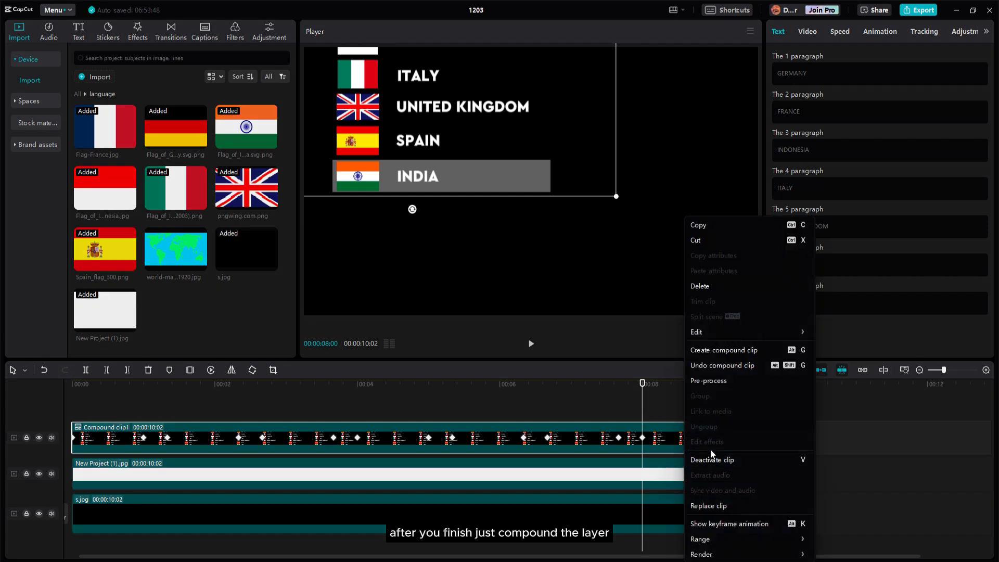
click(720, 352)
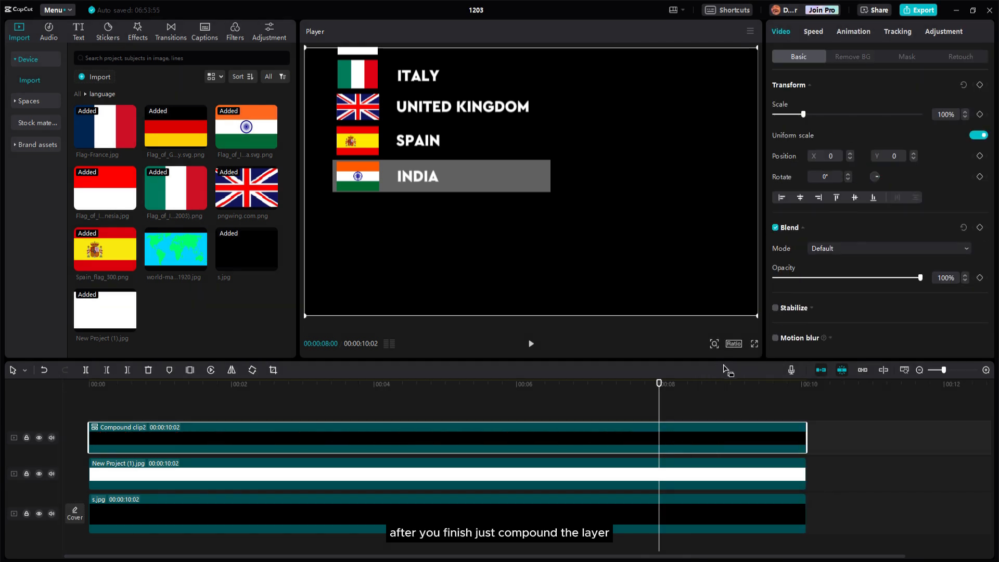
Step: Enable motion blur on the nested country list with Blur set to 50, and play it from the start
click(776, 338)
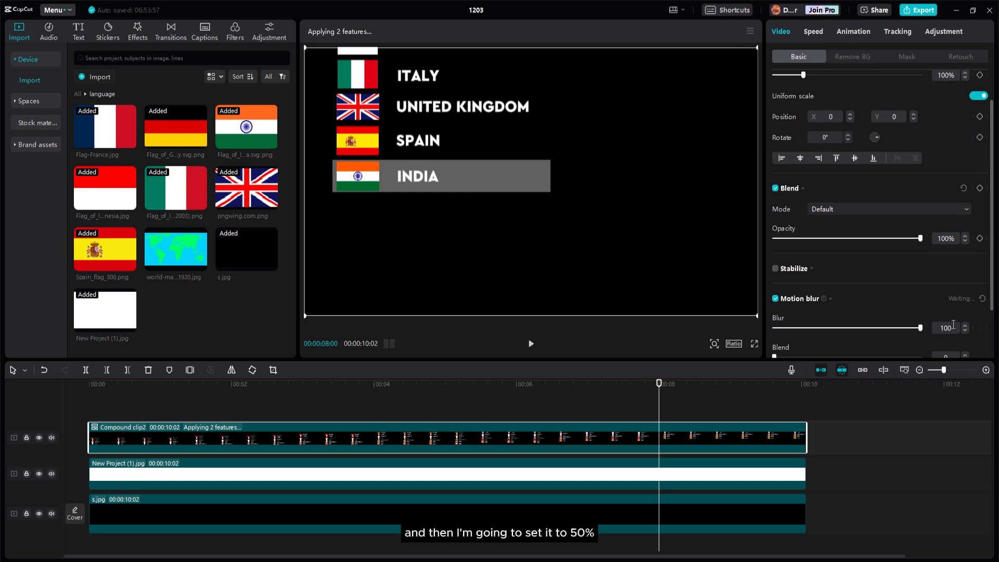
drag(953, 326, 924, 338)
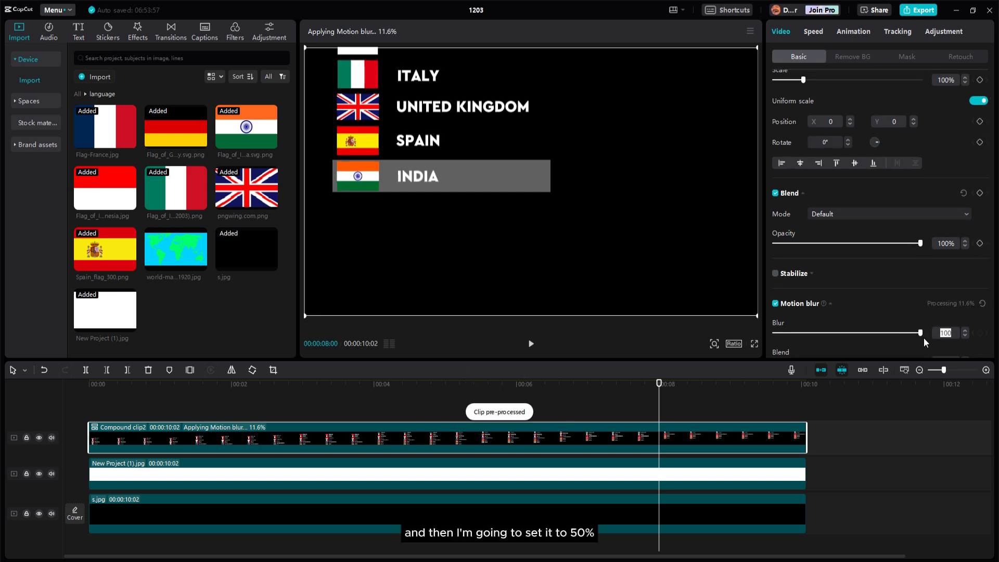
text(50)
key(Return)
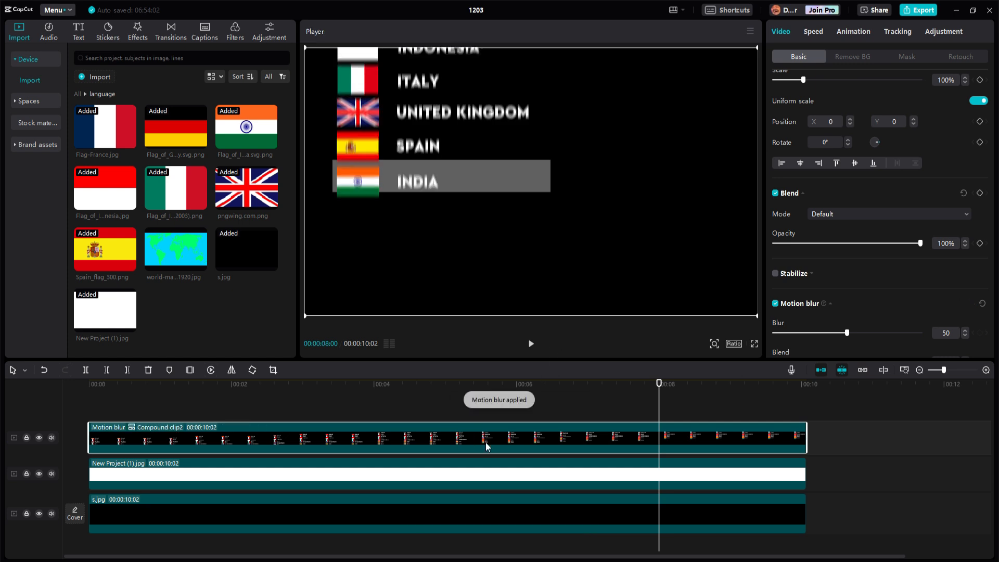
drag(357, 393, 74, 393)
key(space)
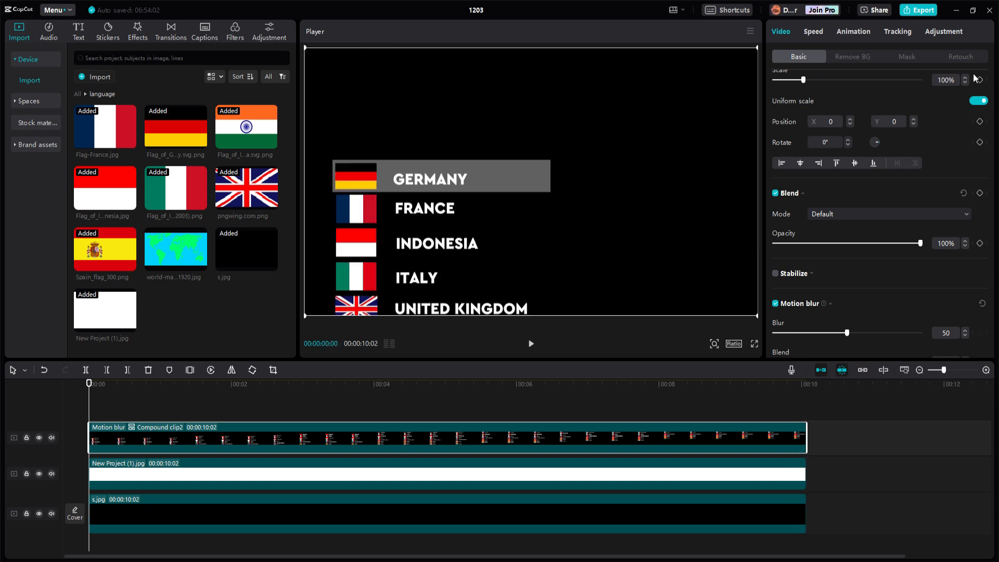
Step: Mask the list with a Mirror mask around the highlight bar, about Y 22, size 144 and feather 23, and preview it
click(910, 55)
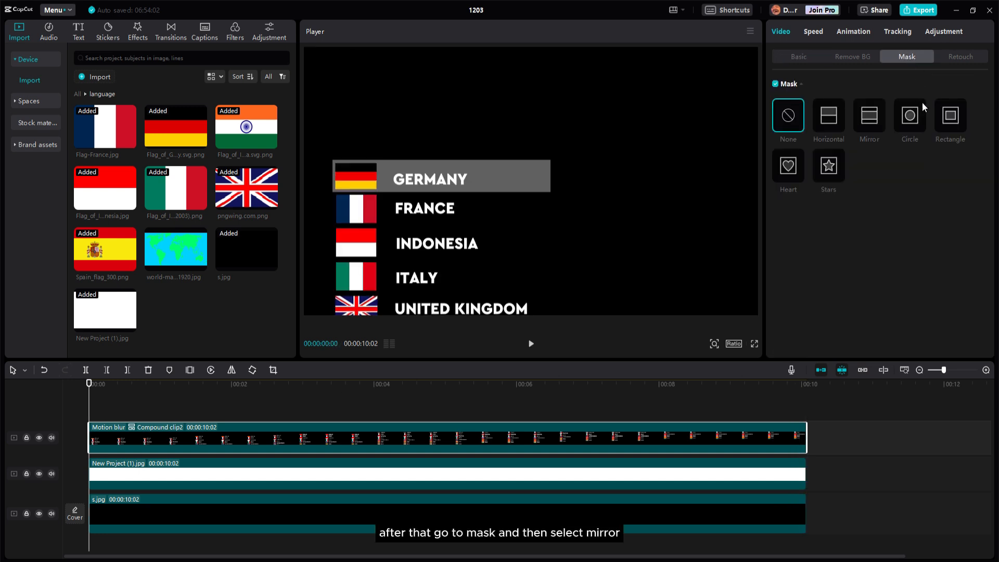
click(866, 120)
drag(530, 259, 554, 183)
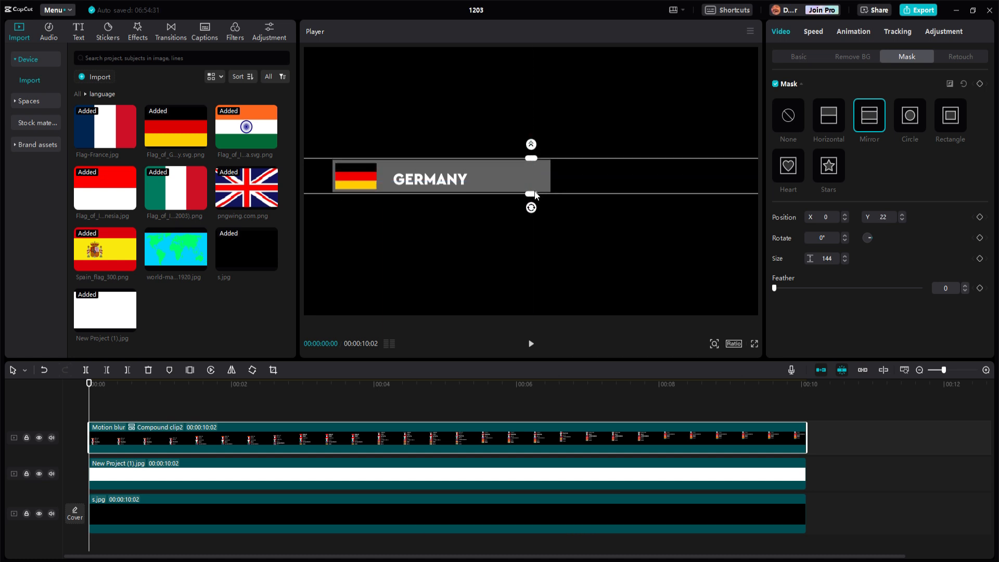
drag(774, 288, 808, 289)
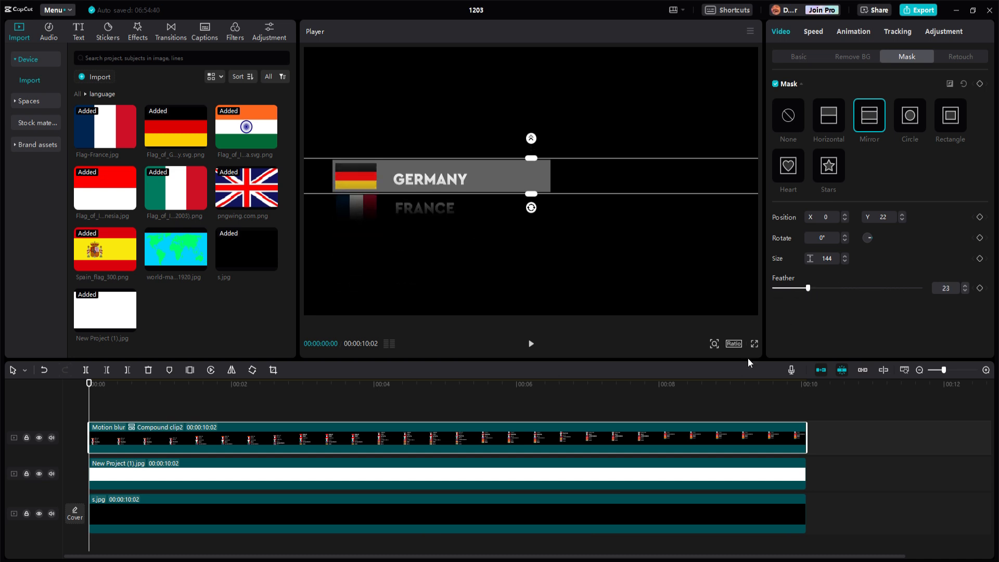
click(795, 58)
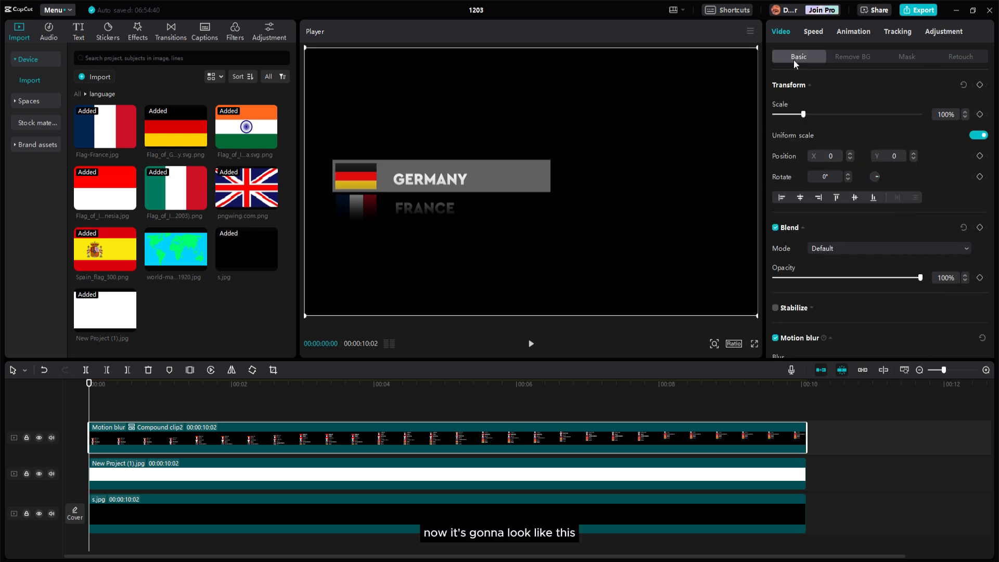
key(space)
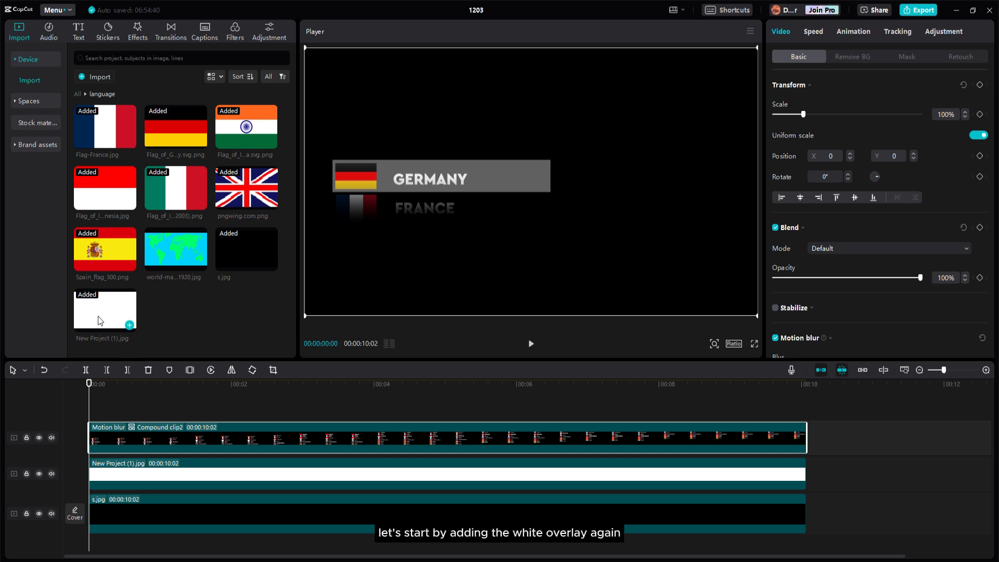
Step: Overlay New Project (1).jpg for the full 00:00:10:02 and give it a Circle mask about 700 by 703 at X 530, Y 0
drag(97, 317, 95, 416)
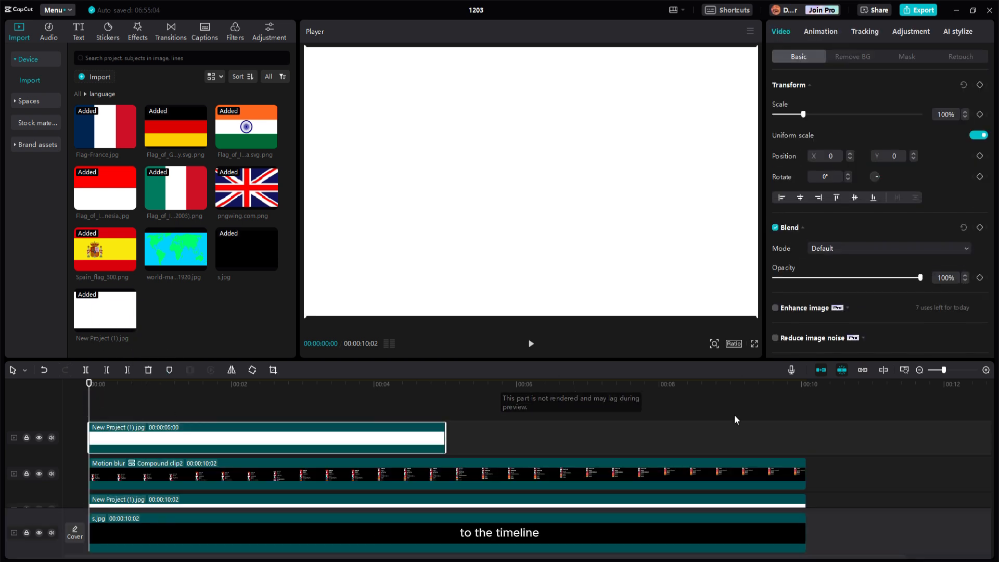
drag(445, 437, 802, 443)
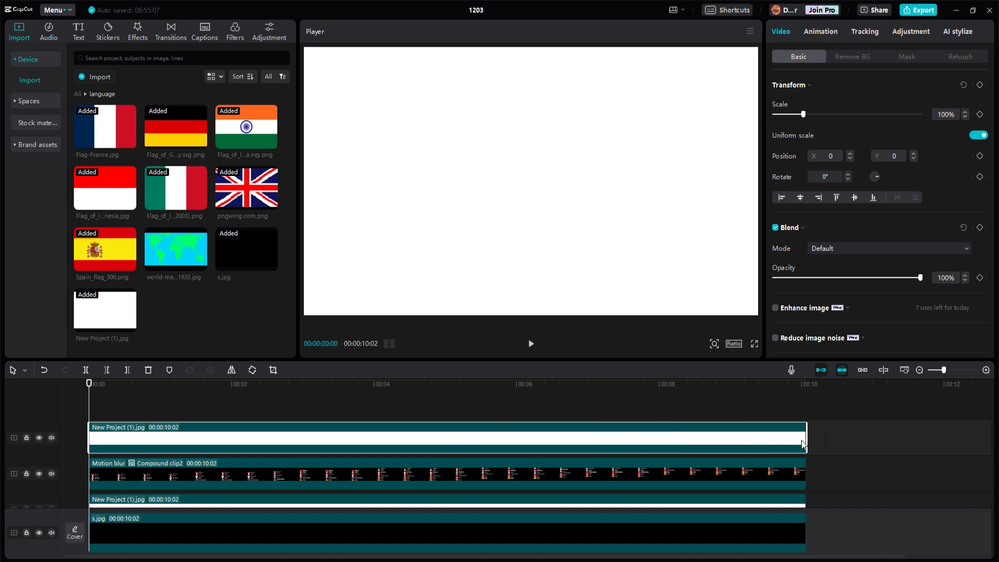
click(905, 58)
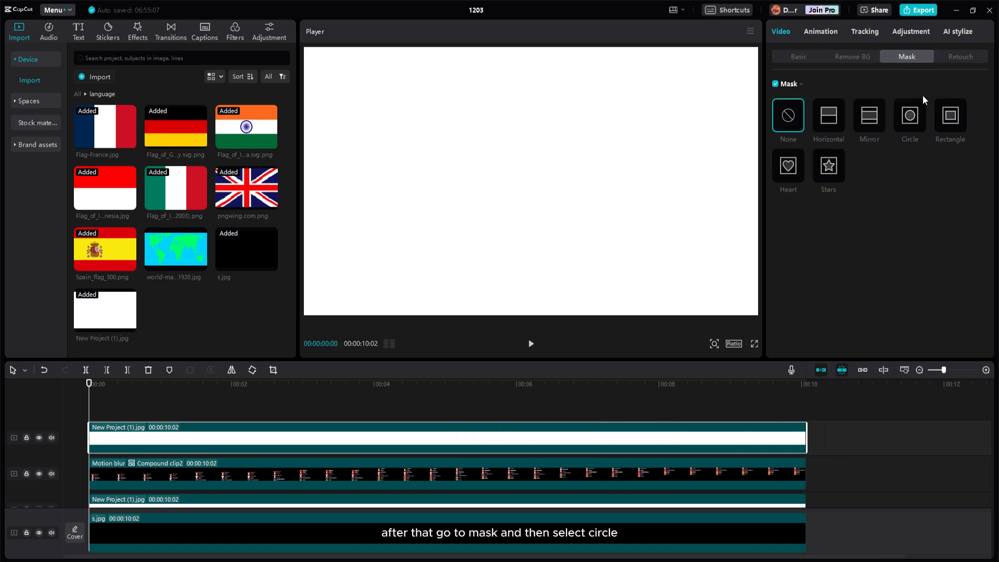
click(908, 119)
drag(527, 198, 662, 217)
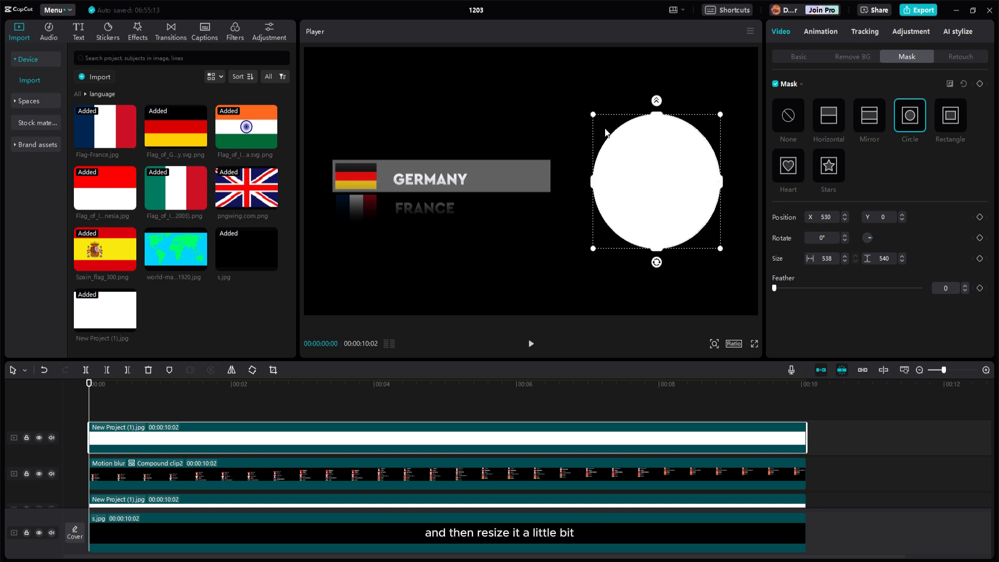
drag(593, 114, 573, 100)
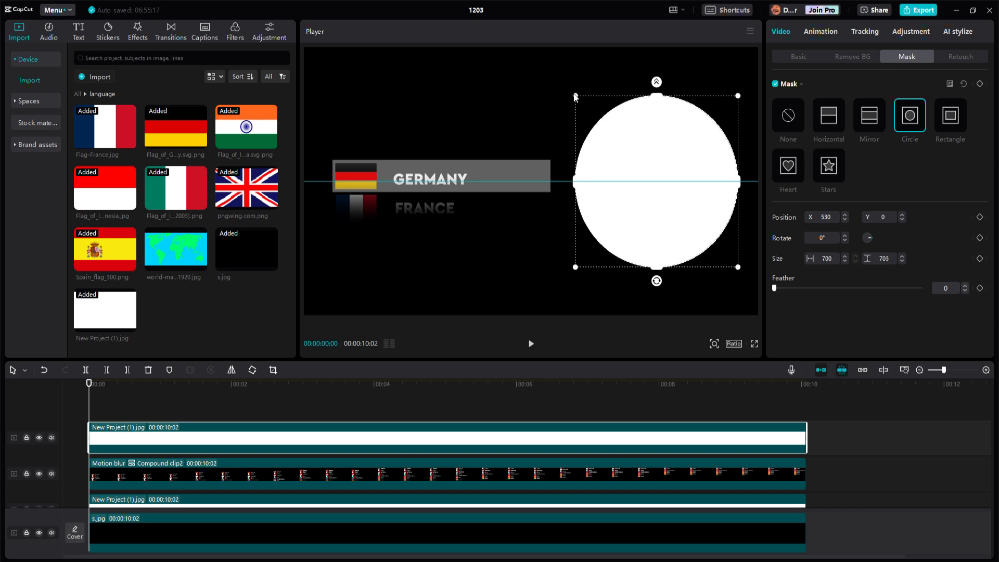
click(796, 62)
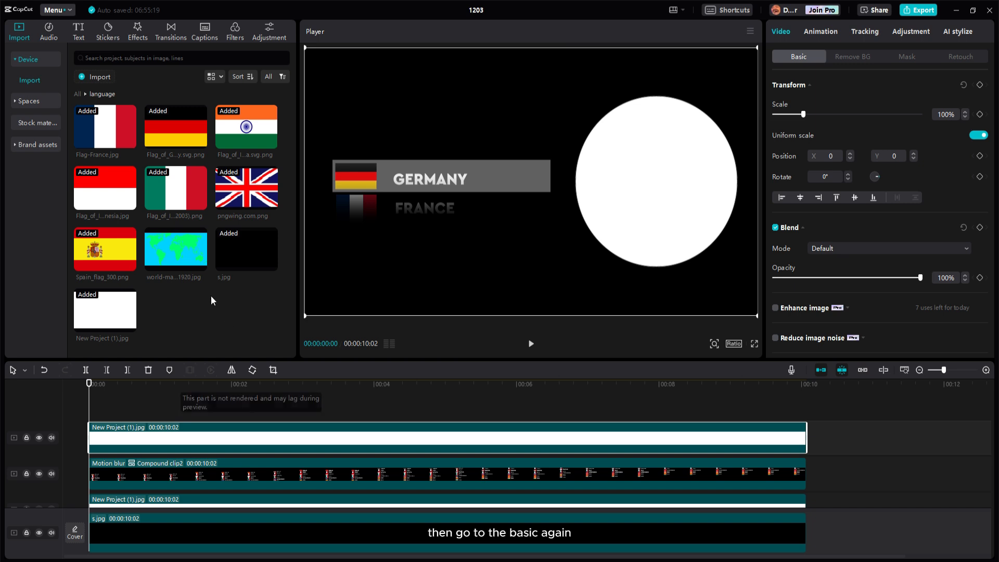
Step: Add the world map image as the top layer for the full 00:00:10:02 and lower its opacity to 46%
drag(182, 251, 86, 401)
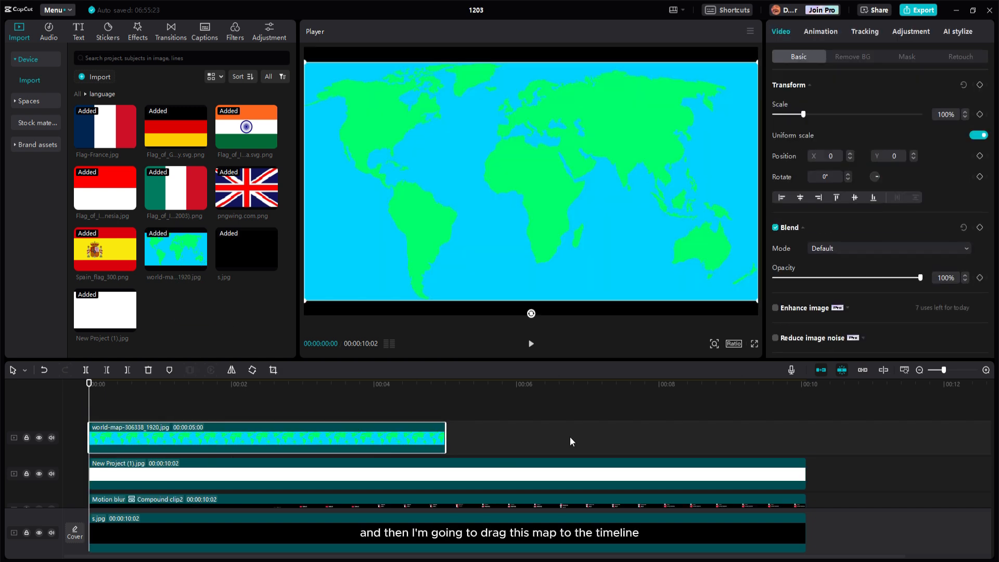
drag(441, 431, 806, 435)
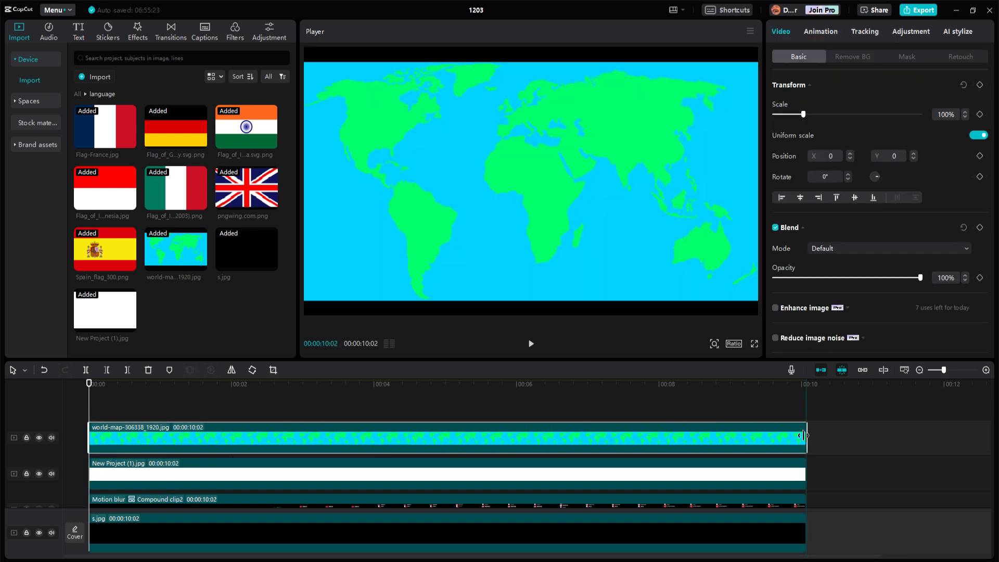
drag(920, 277, 843, 281)
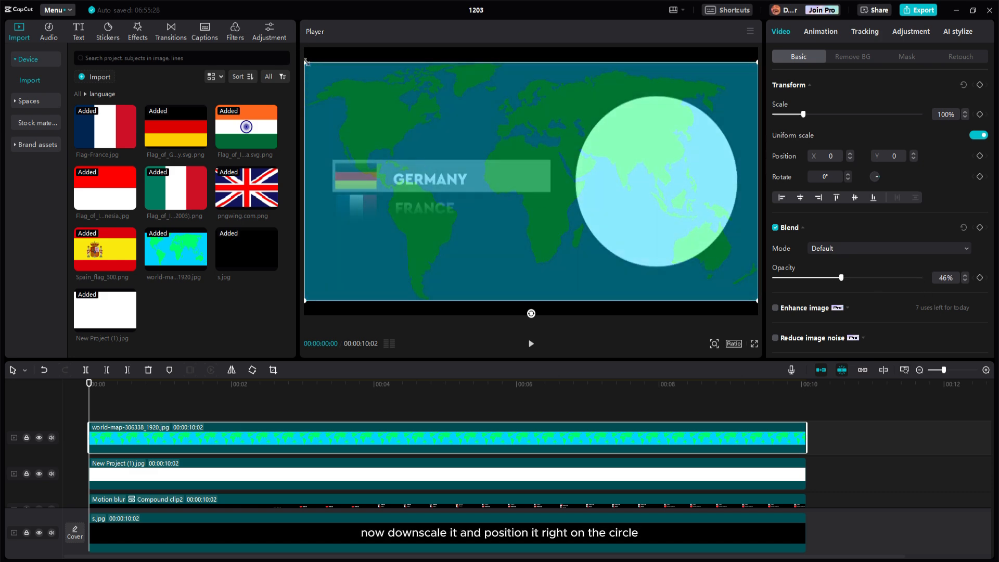
Step: Scale the world map down to about 80% and position it over the white circle at about X 1115, Y 0
drag(306, 62, 363, 97)
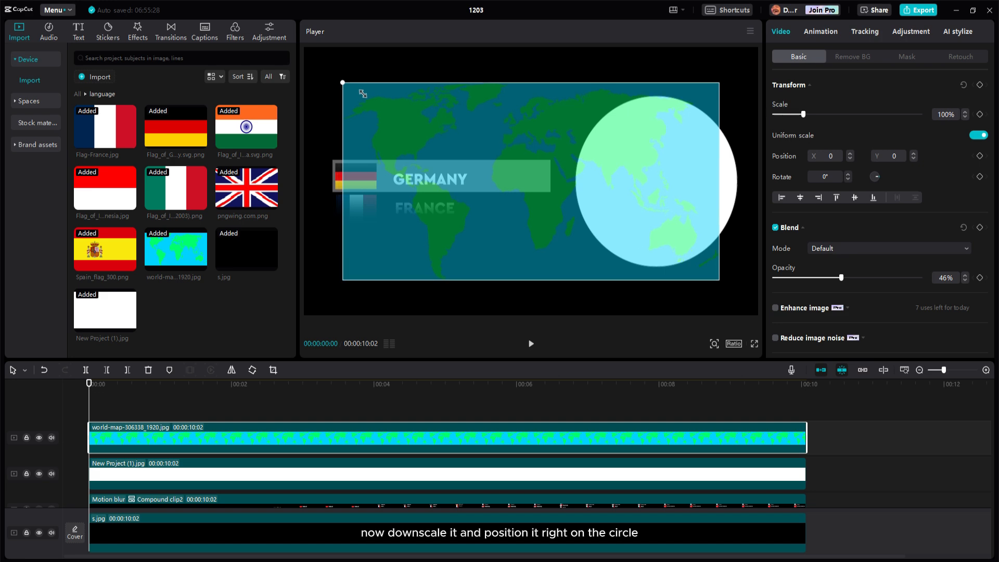
drag(424, 142, 549, 121)
scroll(173, 413, down, 1)
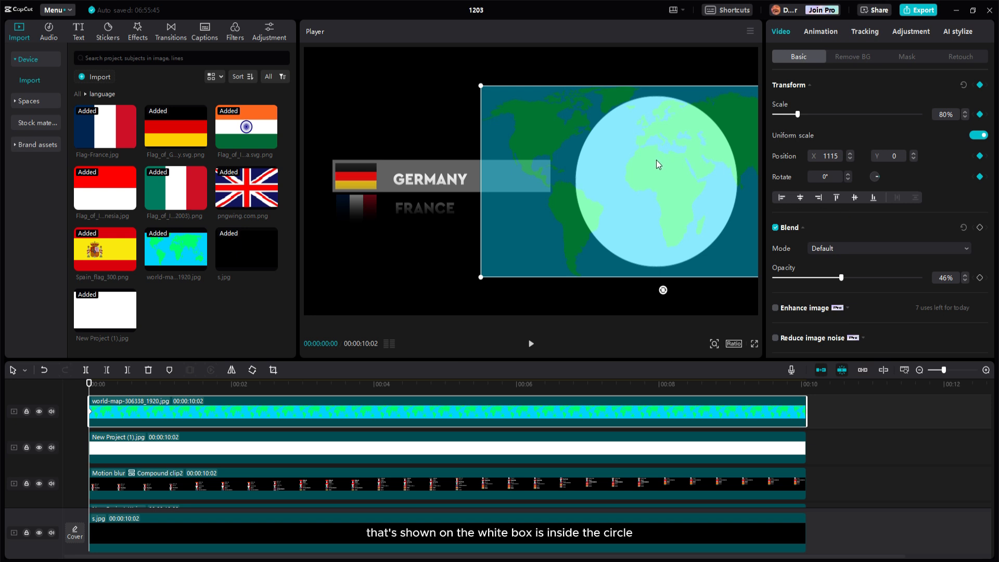
Step: Move the world map to about X 1166, Y -48 for Germany and add a hold transform keyframe at 00:00:01:00
mouse_move(656, 161)
mouse_down()
mouse_move(660, 177)
mouse_move(661, 166)
mouse_up()
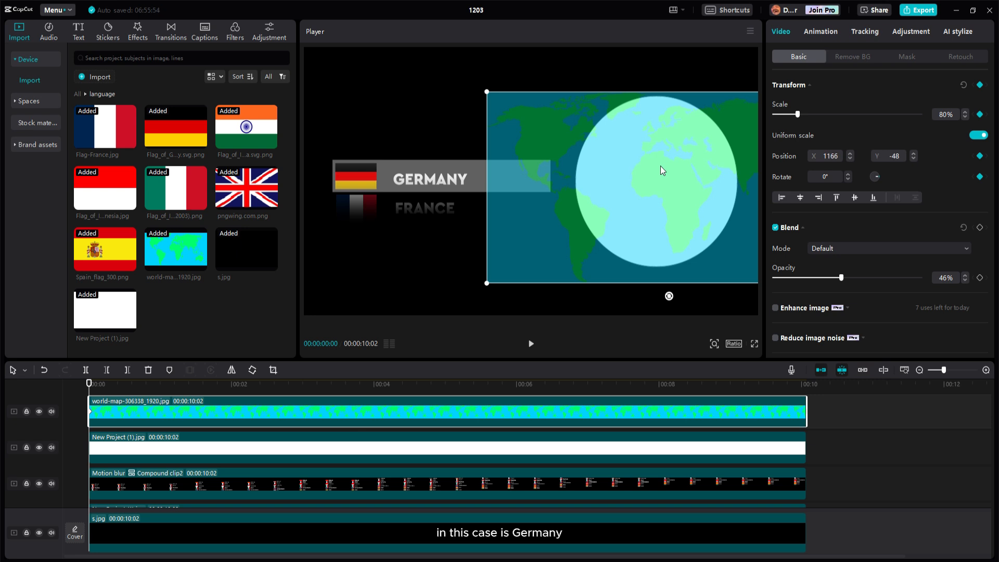
key(shift+Right)
key(shift+Right)
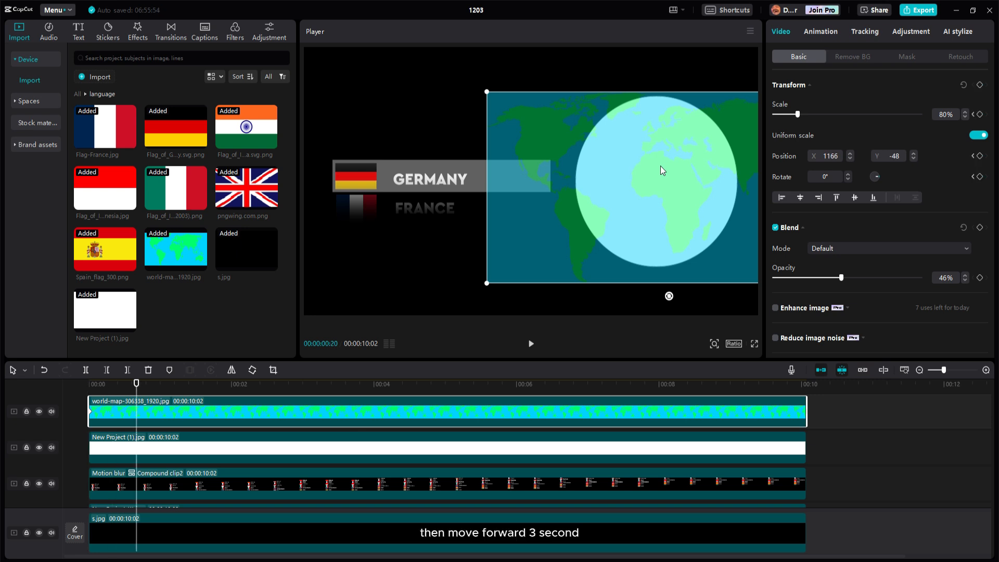
key(shift+Right)
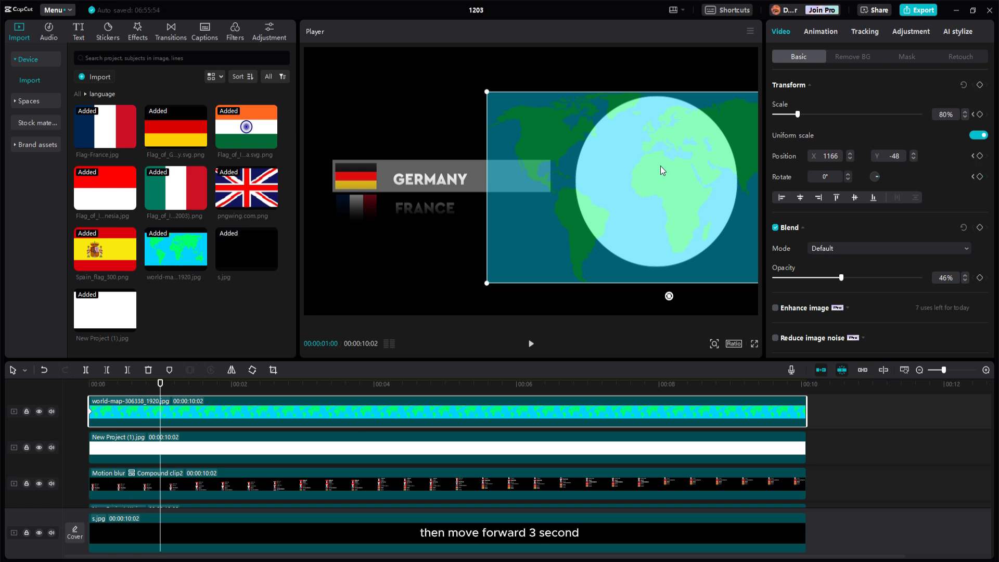
click(979, 85)
Step: Move the world map to about X 1089, Y -48 at 00:00:01:10 for France and add a hold transform keyframe at 00:00:02:10
key(shift+Right)
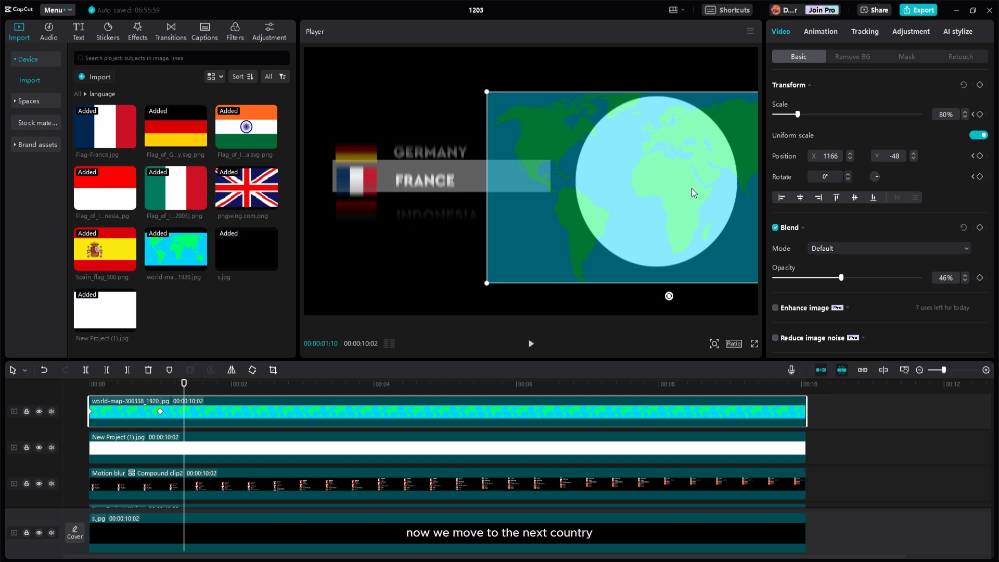
drag(681, 196, 685, 198)
key(ctrl+z)
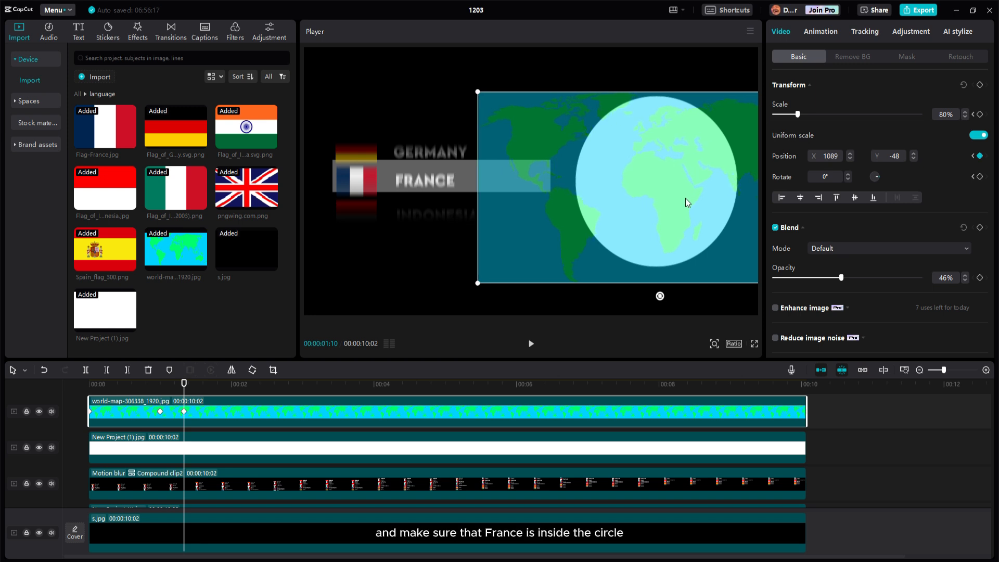
key(shift+Right)
key(shift+Right)
key(shift+Right)
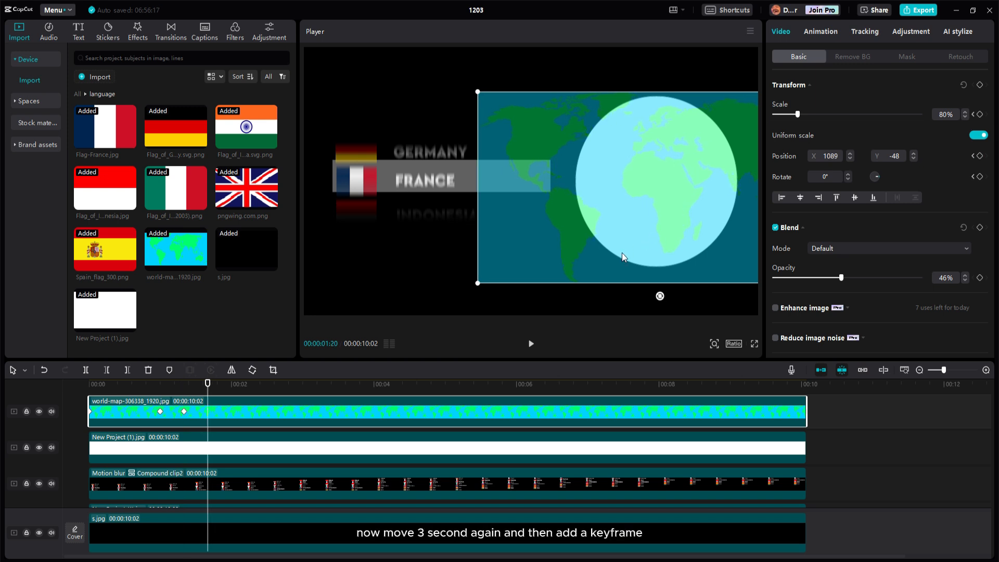
click(980, 86)
Step: Move the world map to about X 227, Y 66 at 00:00:02:20 for Indonesia and add a hold transform keyframe at 00:00:03:20
key(shift+Right)
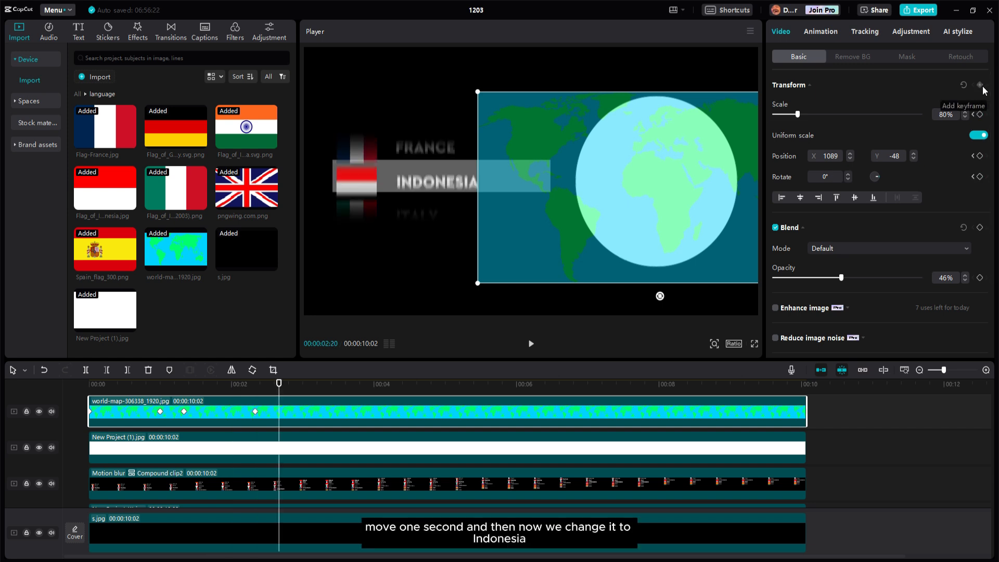
drag(711, 207, 619, 210)
drag(681, 217, 708, 215)
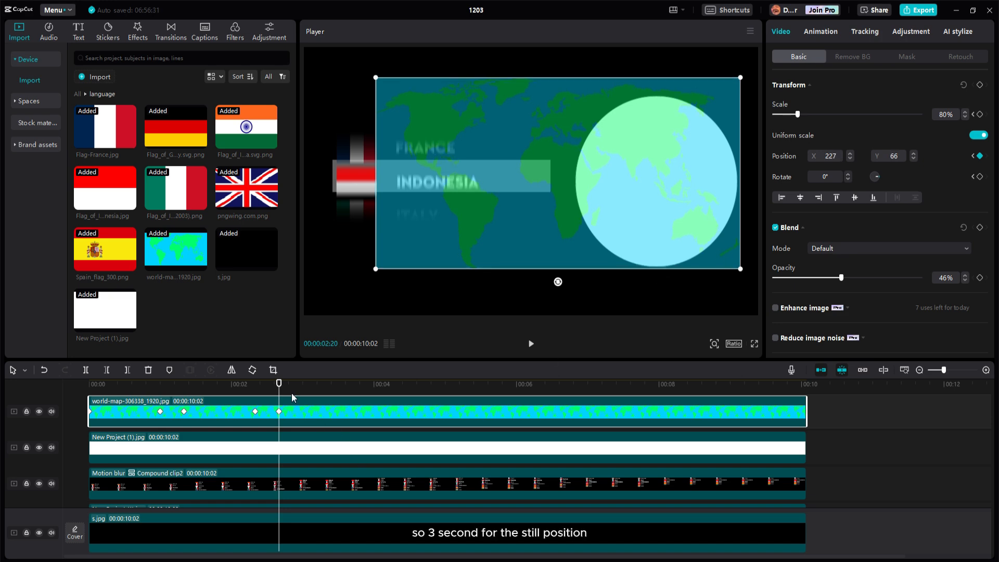
key(space)
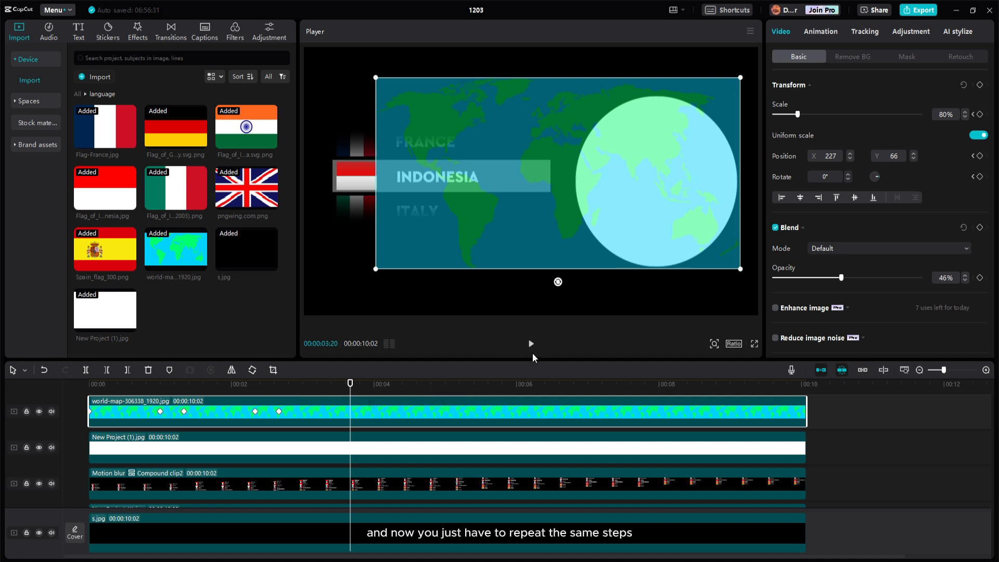
click(979, 85)
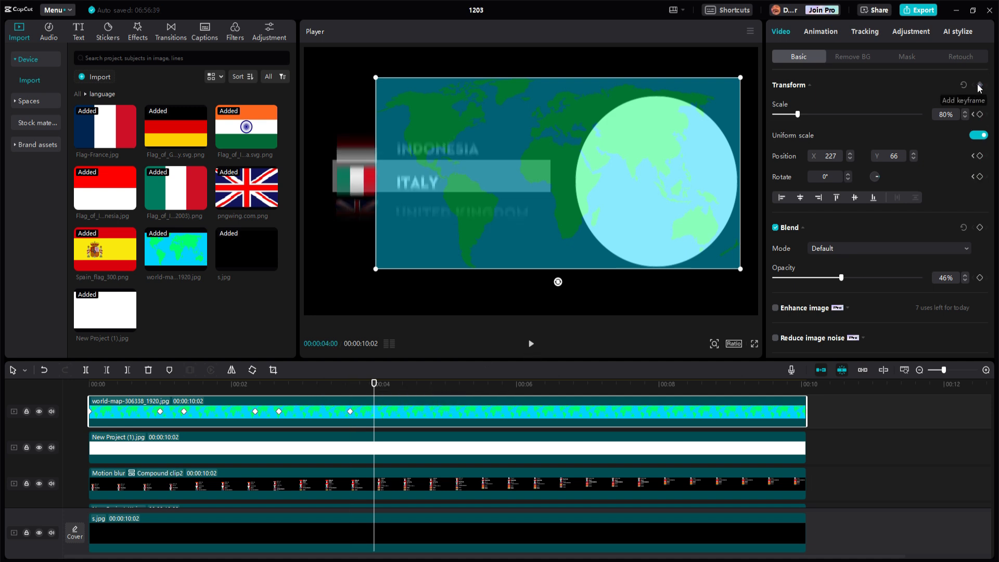
Step: Move the world map to about X 1014, Y -31 at 00:00:04:00 for Italy and add a hold transform keyframe at 00:00:05:00
drag(655, 197, 685, 207)
key(shift+Right)
key(shift+Right)
key(shift+Right)
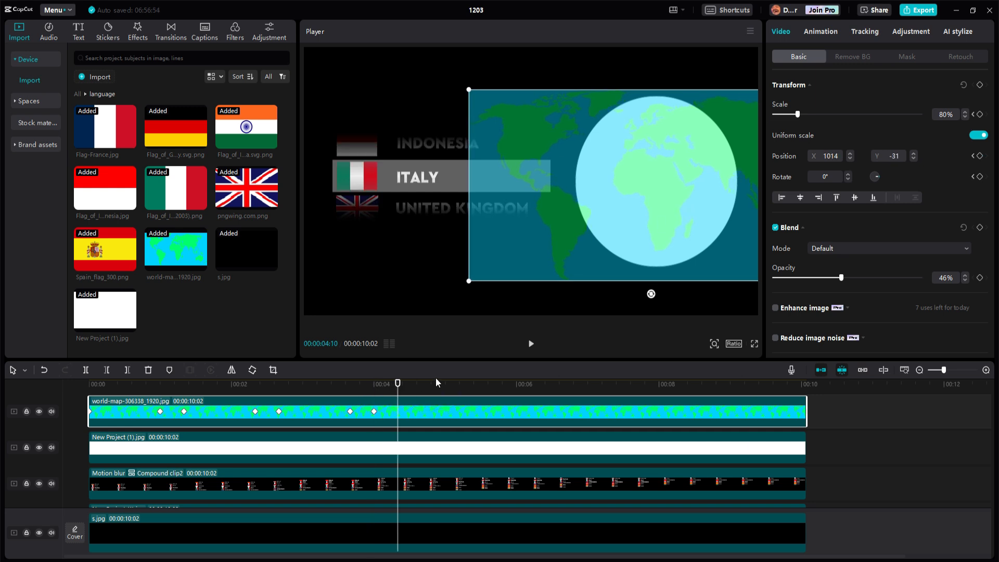
click(980, 86)
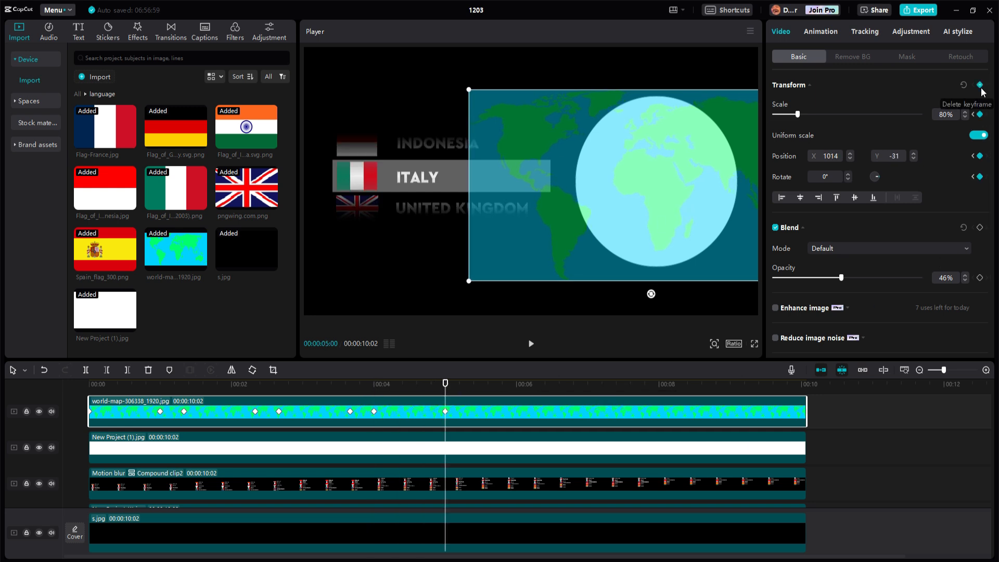
Step: Move the world map to about X 1240, Y -75 at 00:00:05:10 for the United Kingdom and add a hold transform keyframe at 00:00:06:10
key(shift+Right)
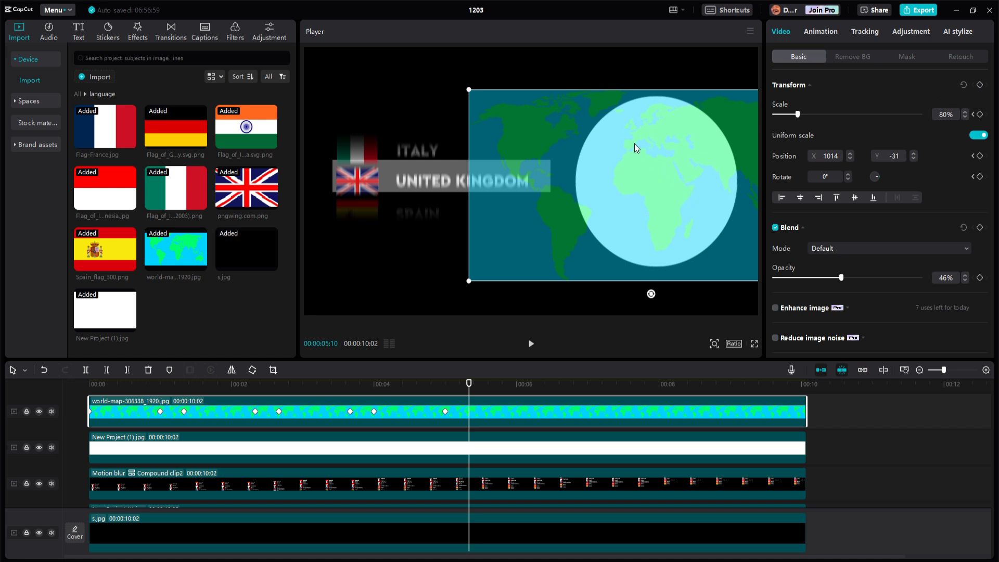
drag(644, 207, 670, 214)
key(shift+Right)
key(shift+Right)
key(shift+Right)
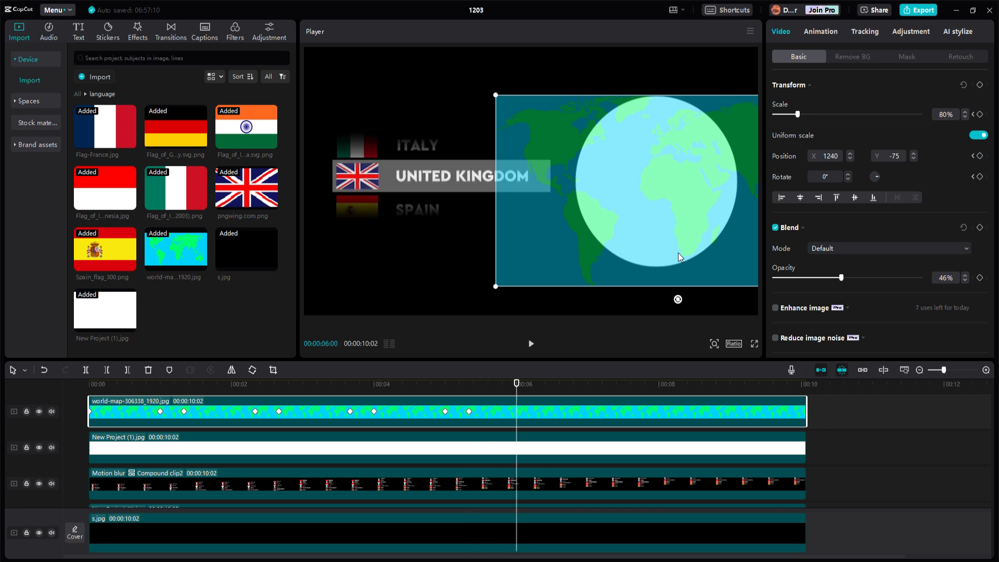
click(979, 84)
Step: Move the world map to about X 1203, Y -48 at 00:00:06:20 for Spain and add a hold transform keyframe at 00:00:07:20
key(shift+Right)
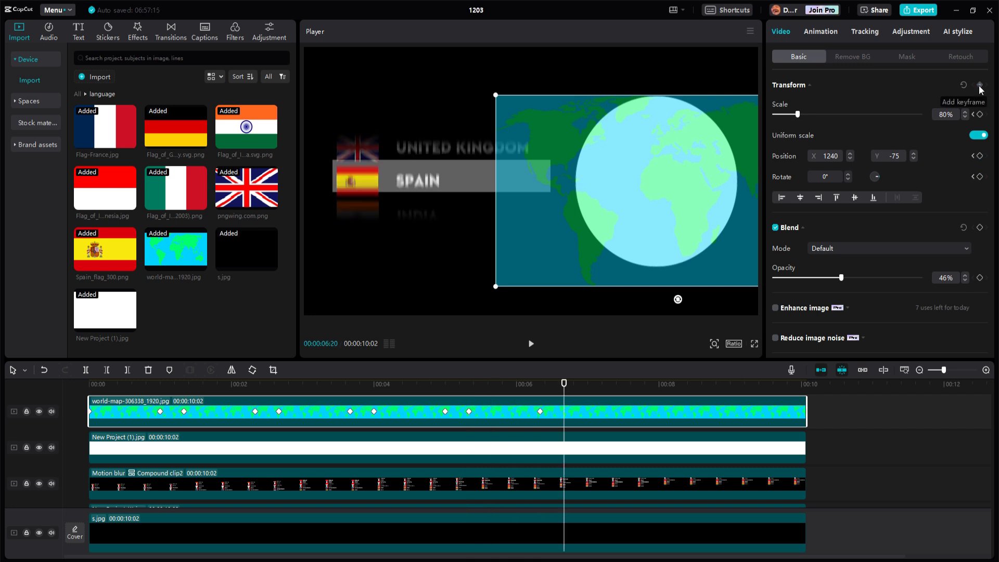
mouse_move(704, 208)
mouse_down()
mouse_move(672, 204)
mouse_move(698, 201)
mouse_up()
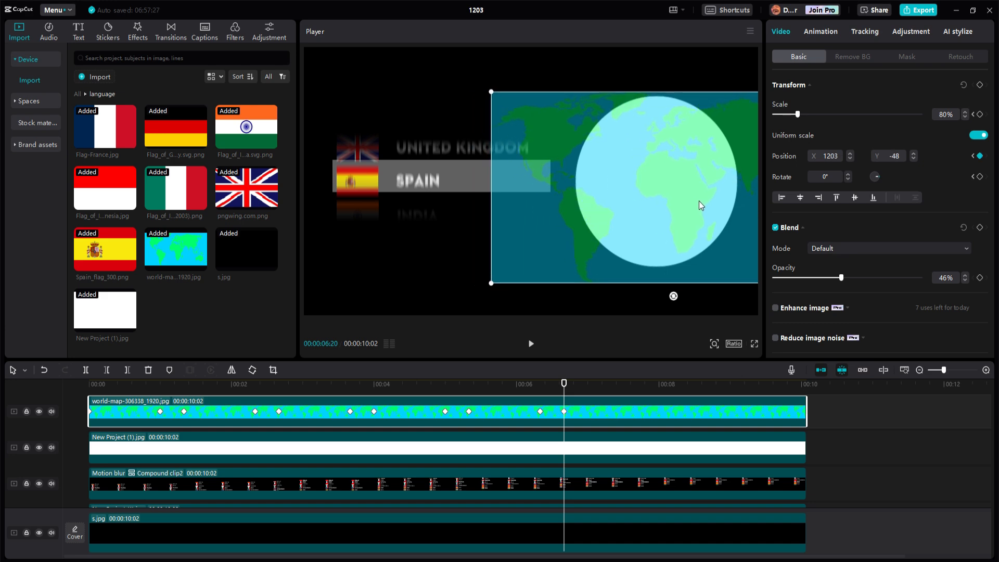
key(shift+Right)
key(shift+Right)
key(shift+Right)
click(980, 88)
Step: Keyframe the world map at 00:00:08:00 at about X 418, Y -53 for India and preview the animation from the start
key(shift+Right)
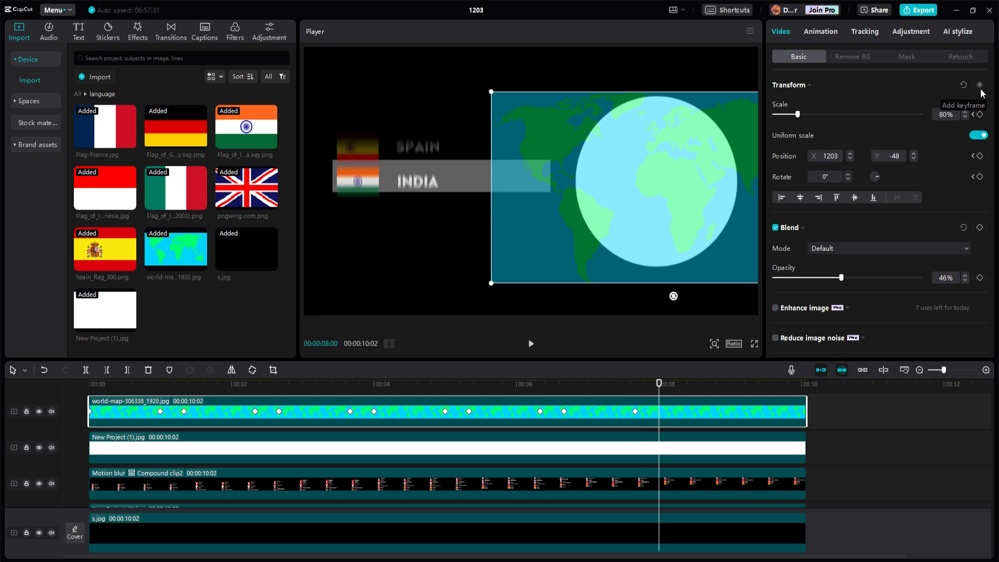
click(981, 85)
drag(709, 224, 601, 214)
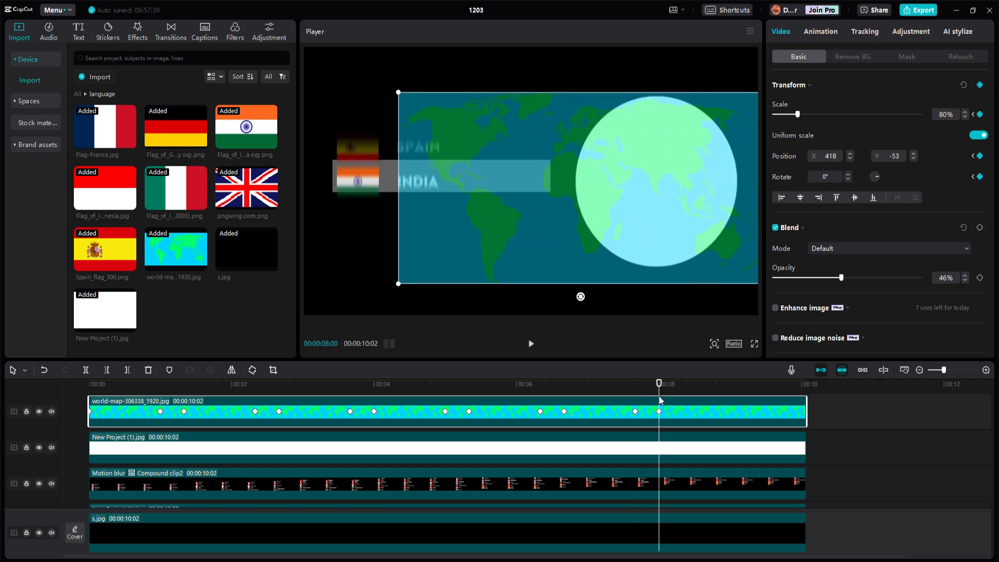
drag(659, 389, 76, 409)
key(space)
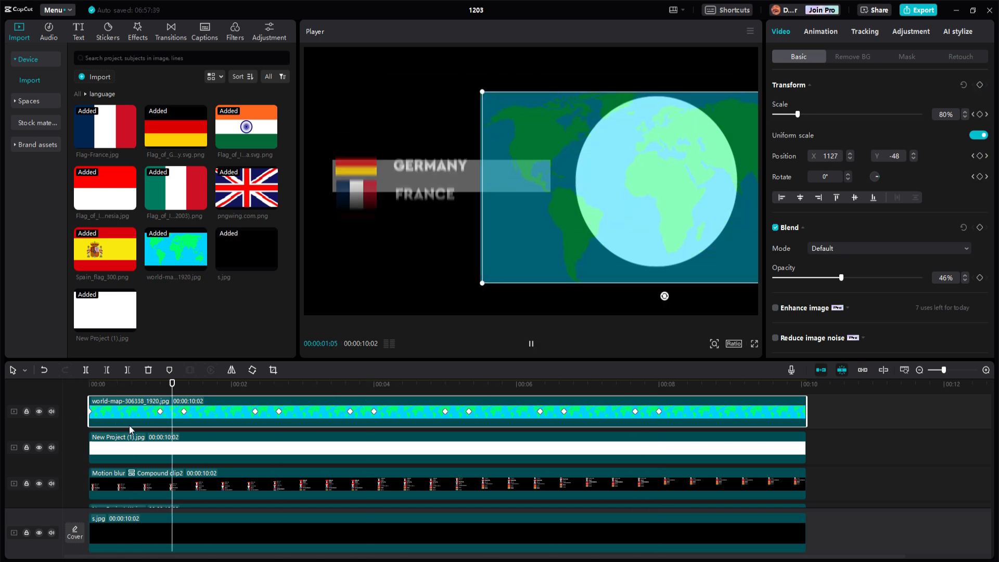
key(space)
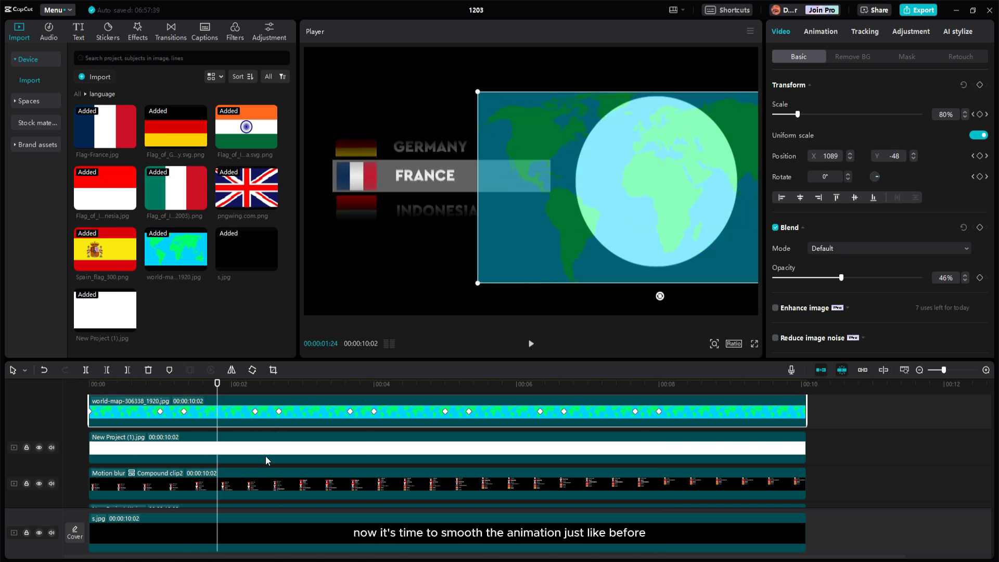
Step: Show the world map's keyframe tracks and apply easing graphs to the Y keyframes at 00:00:01:10 and 00:00:02:20 (Ease In)
key(alt+k)
scroll(265, 457, up, 3)
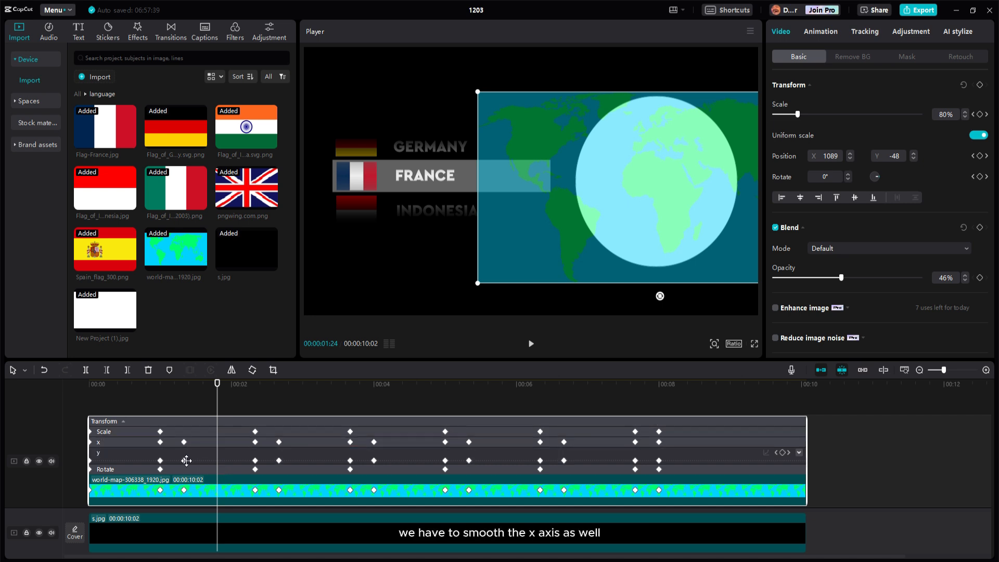
right_click(185, 461)
click(204, 470)
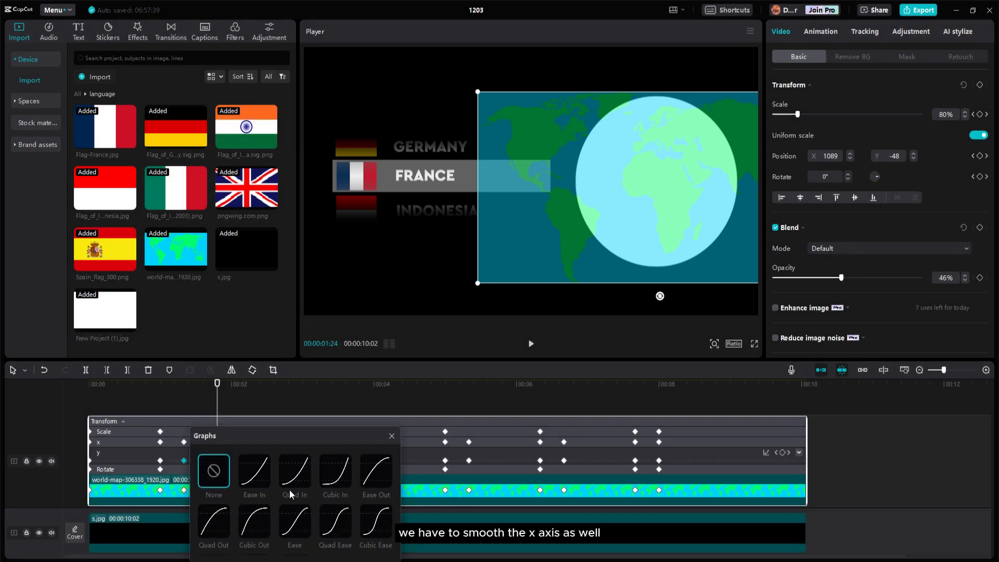
click(290, 489)
right_click(280, 466)
click(297, 472)
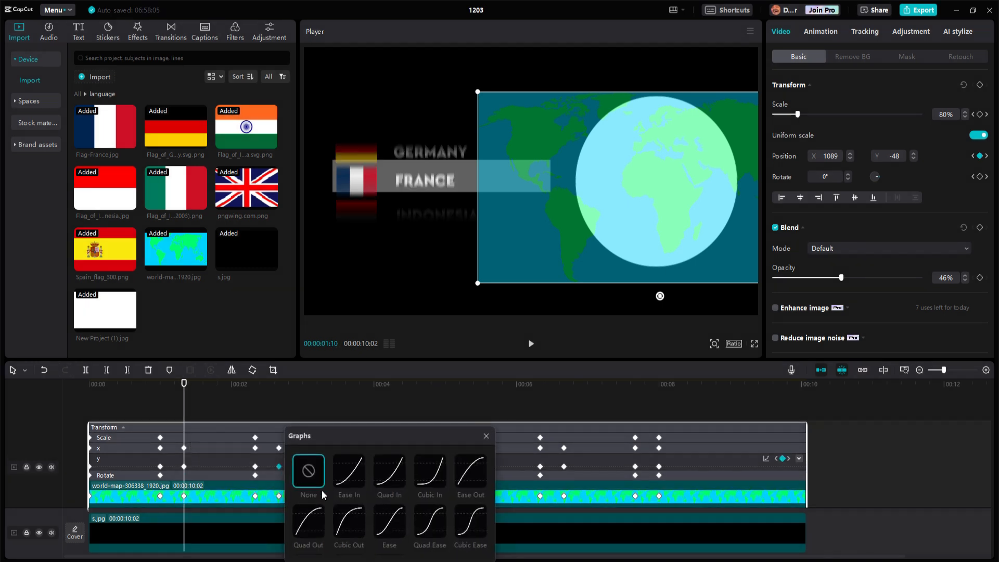
click(353, 474)
click(488, 437)
Step: Try Ease In and Cubic In on the world map's Y keyframe at 00:00:04:00 and settle on the Ease Out graph
scroll(377, 447, up, 1)
right_click(374, 448)
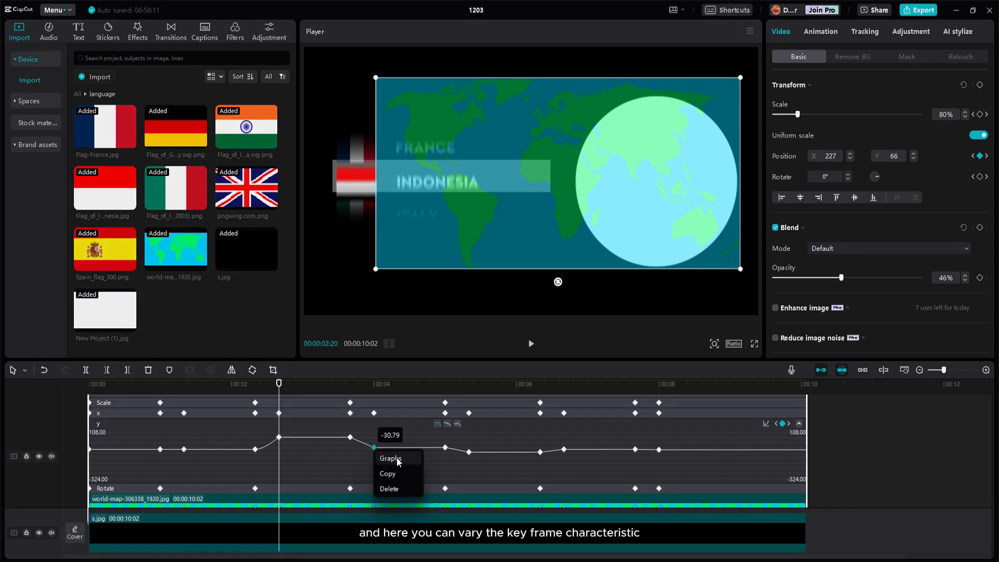
click(397, 460)
click(445, 475)
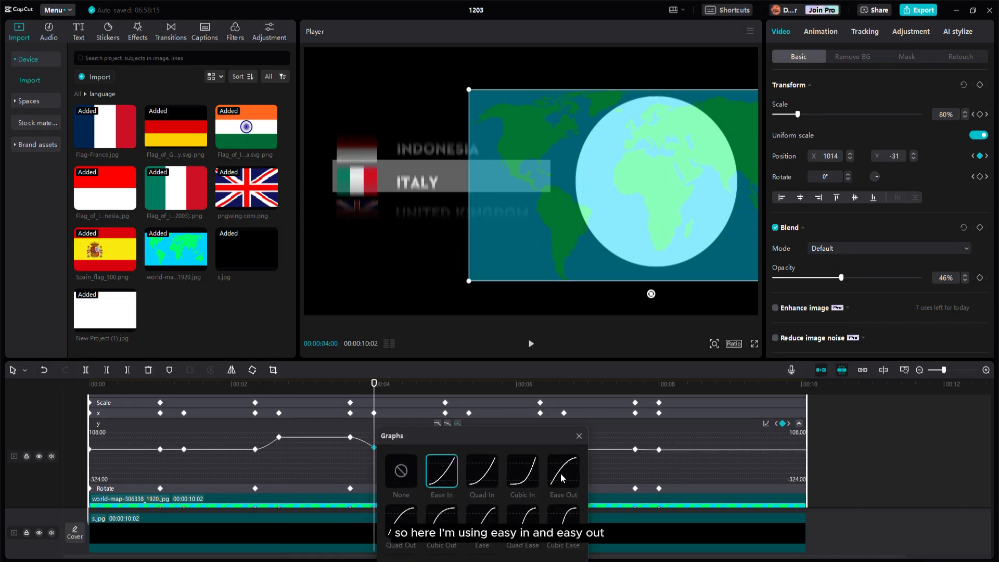
click(560, 473)
click(530, 476)
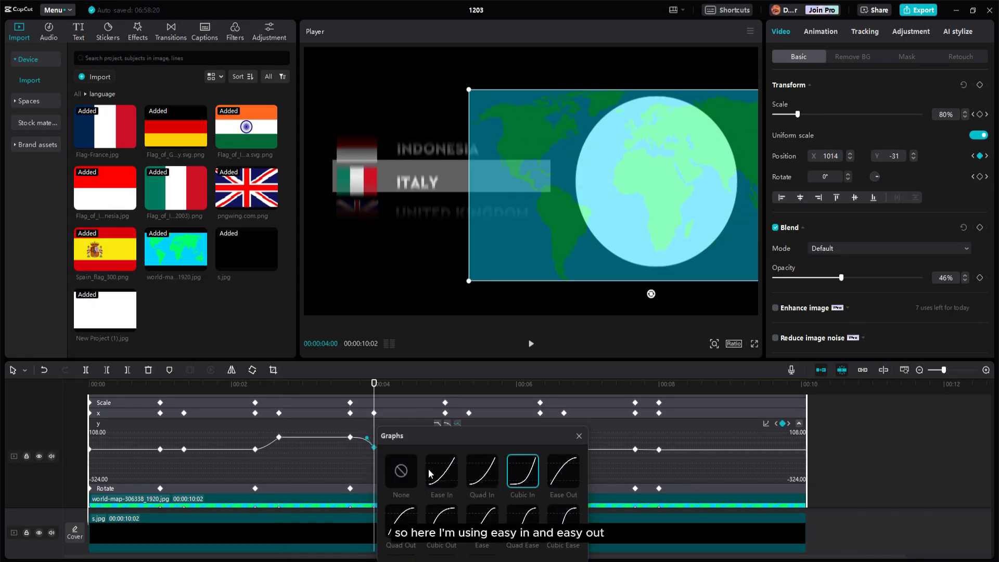
click(567, 477)
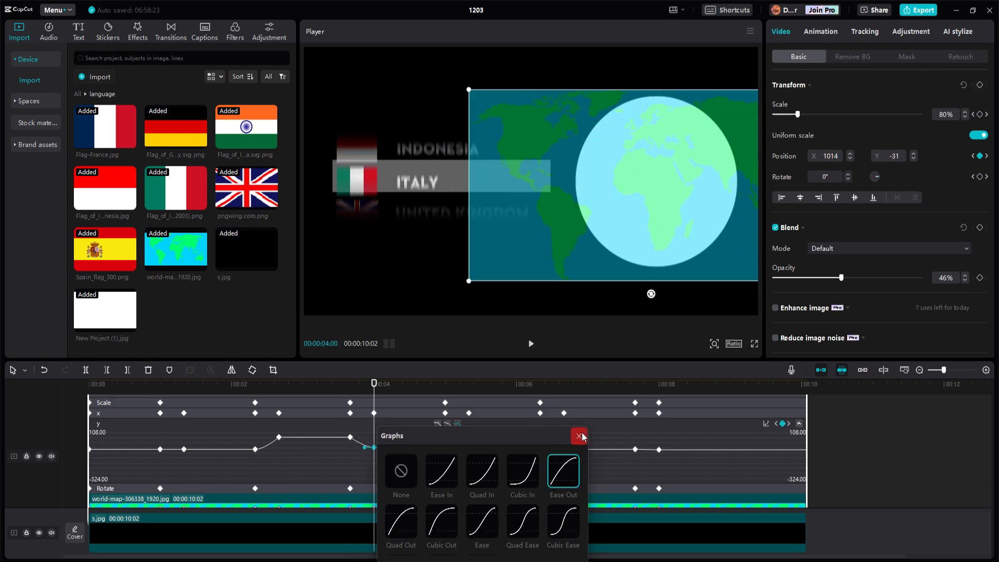
click(579, 436)
Step: Apply the Ease In graph to the world map's Y keyframes at 00:00:05:10 and 00:00:06:10
right_click(470, 476)
click(484, 485)
click(541, 478)
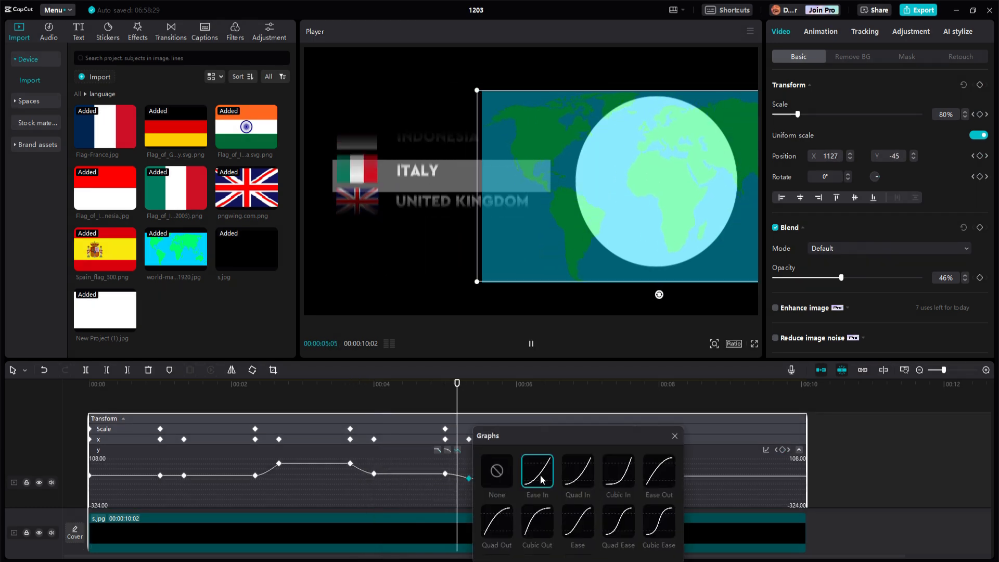
key(Escape)
right_click(539, 478)
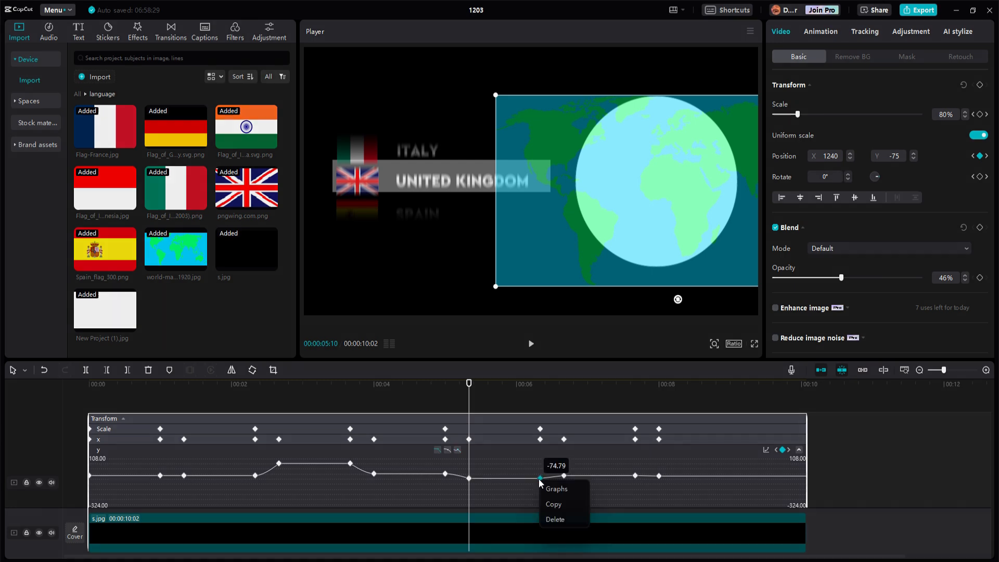
click(553, 487)
click(606, 480)
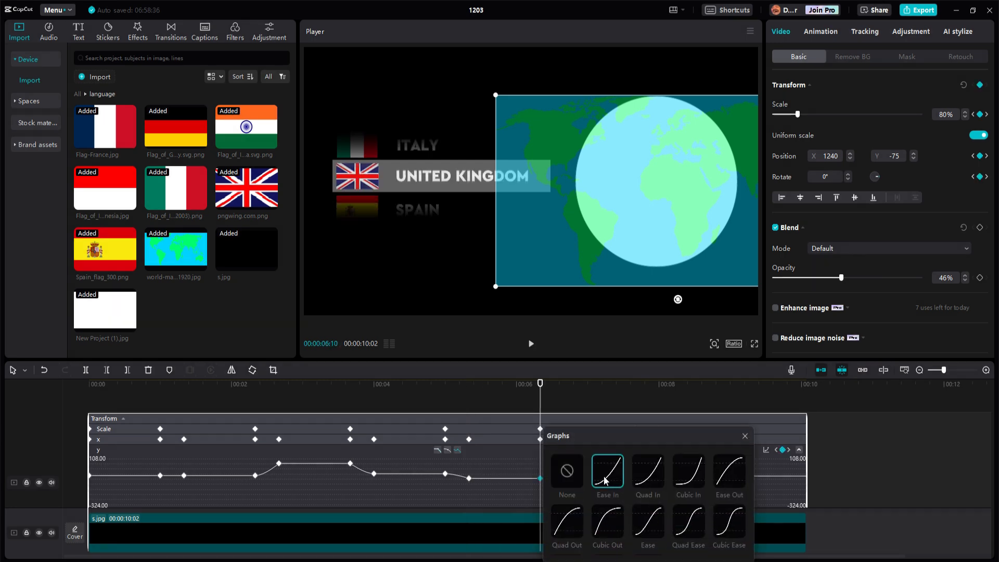
click(745, 436)
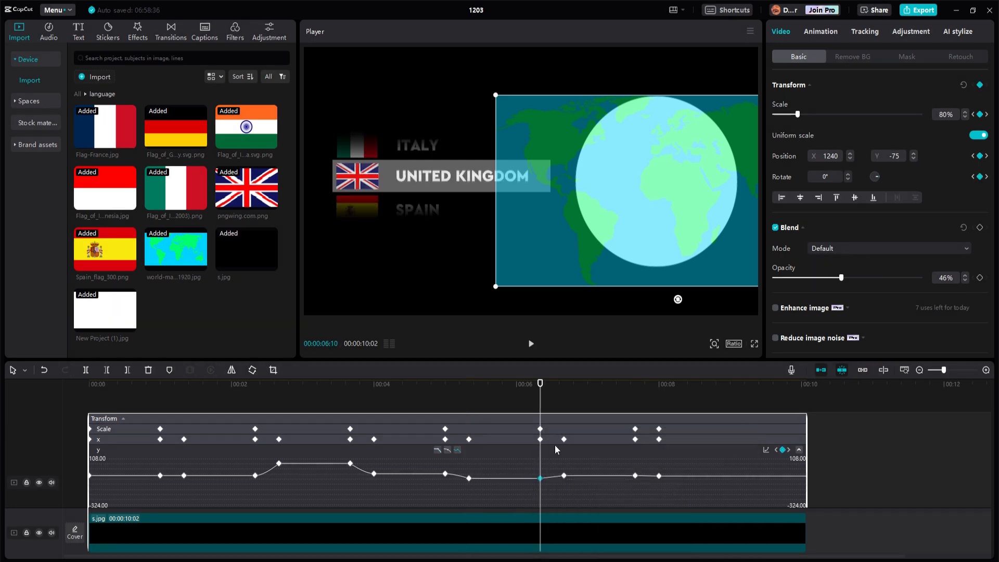
Step: Expand the world map's X curve and apply Ease In to its keyframe at 00:00:01:00 and Ease Out at 00:00:02:20
click(326, 440)
right_click(159, 455)
click(174, 465)
click(235, 477)
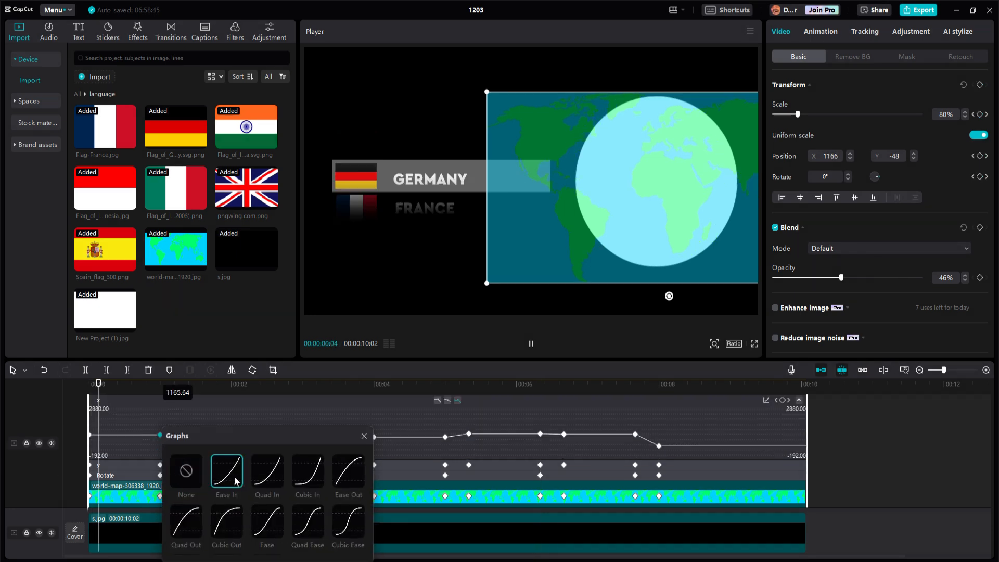
click(365, 436)
right_click(278, 448)
click(294, 457)
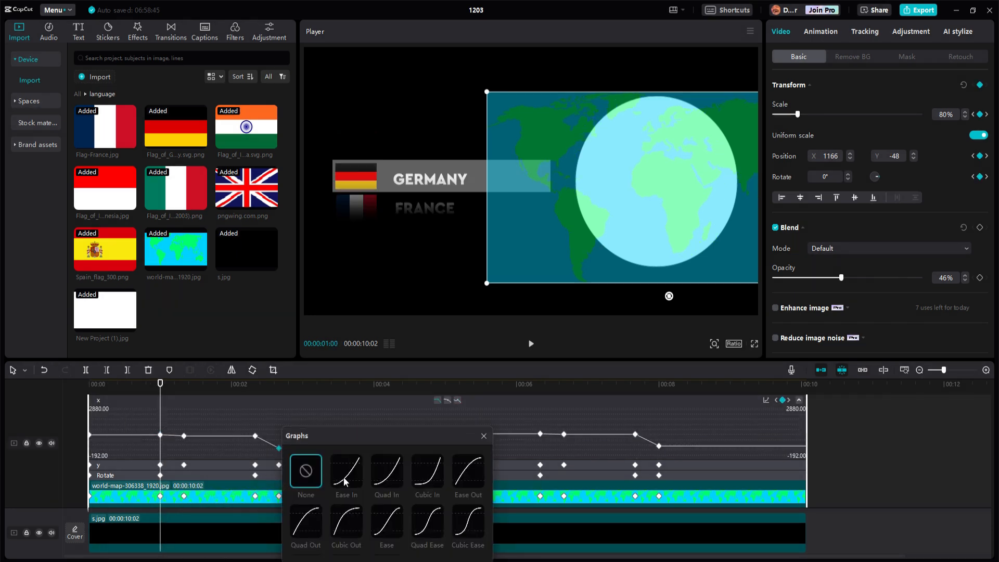
click(354, 481)
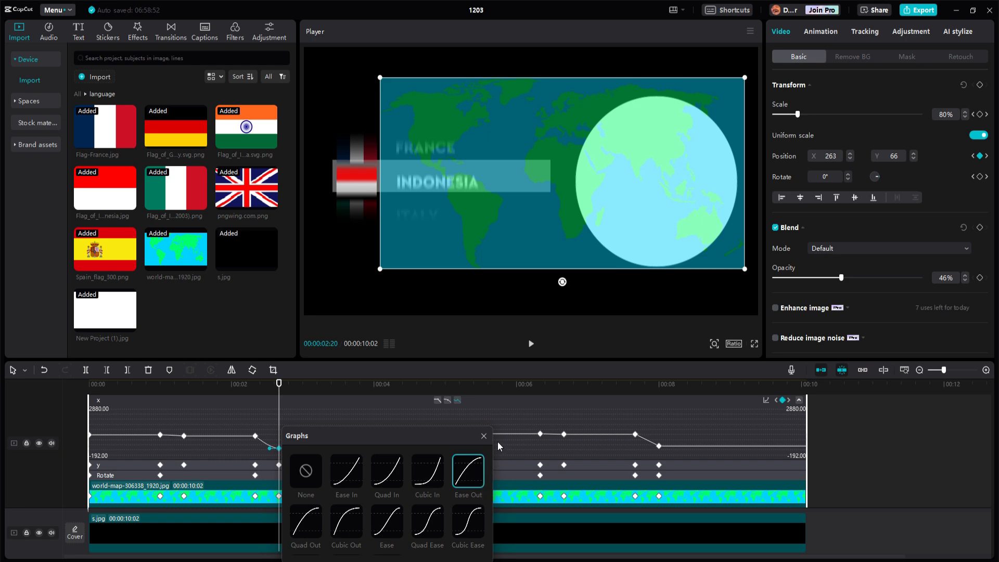
click(484, 436)
Step: Apply the Ease In graph to the world map's X keyframe at 00:00:04:00 and set an easing graph for the one at 00:00:05:00
right_click(373, 437)
click(389, 450)
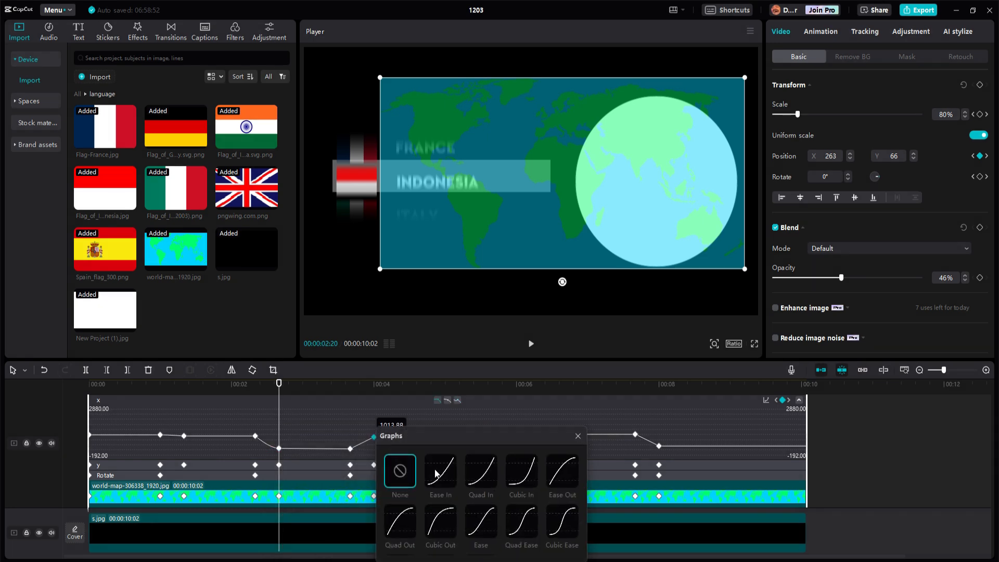
click(437, 473)
click(578, 436)
right_click(445, 437)
click(469, 448)
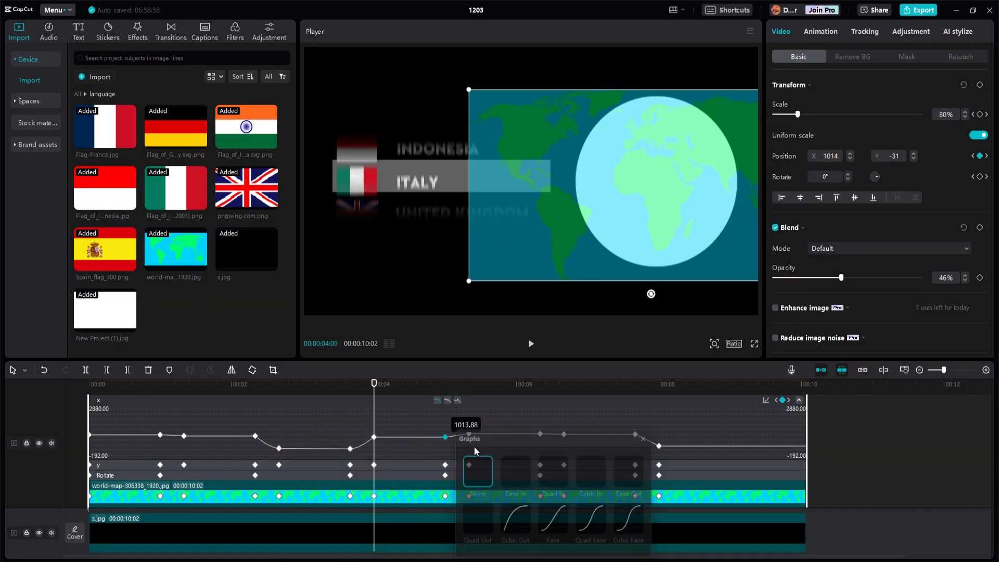
click(652, 436)
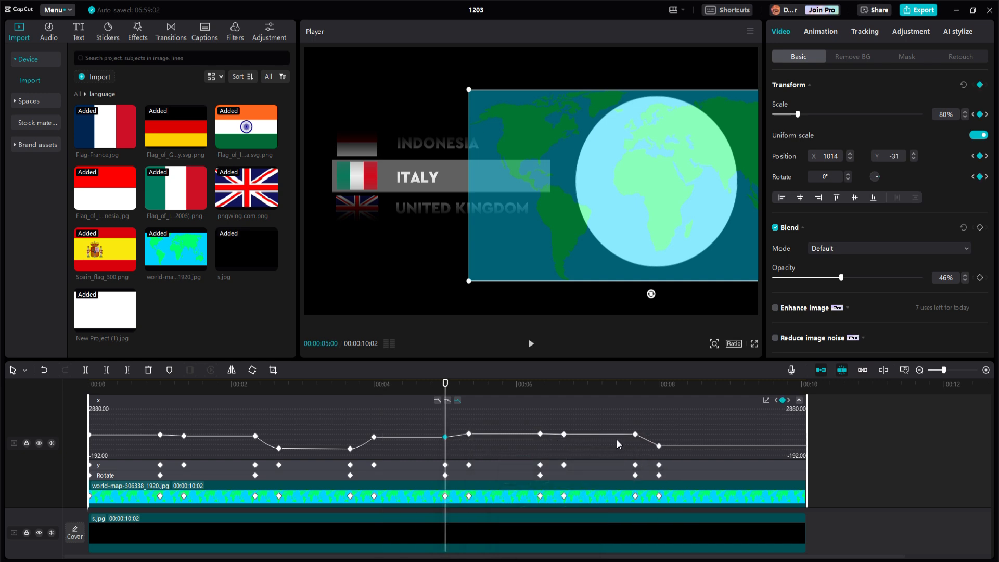
Step: Try Ease In on the world map's X keyframe at 00:00:08:00 and settle on the Ease Out graph
right_click(659, 446)
click(682, 457)
click(727, 471)
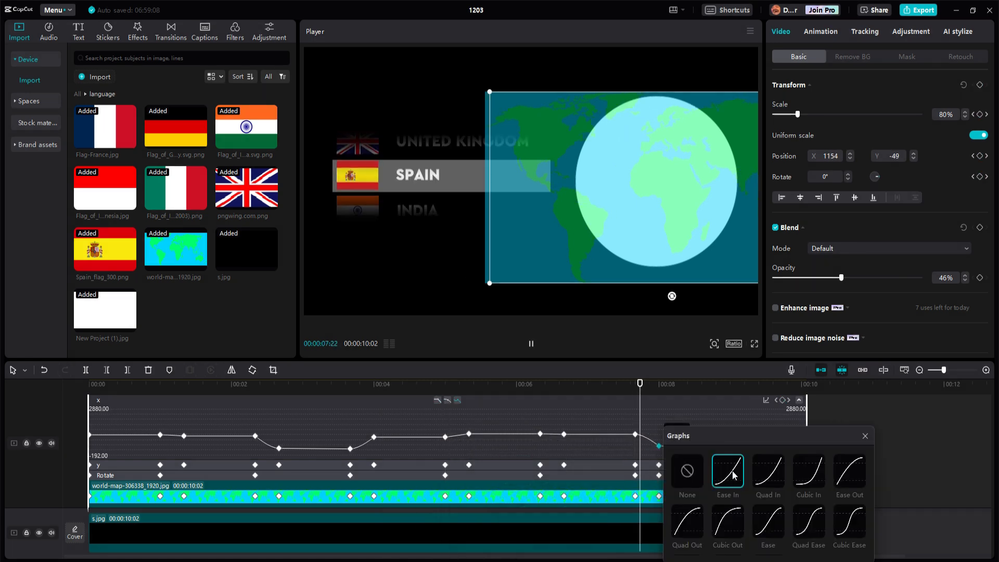
click(848, 471)
click(865, 436)
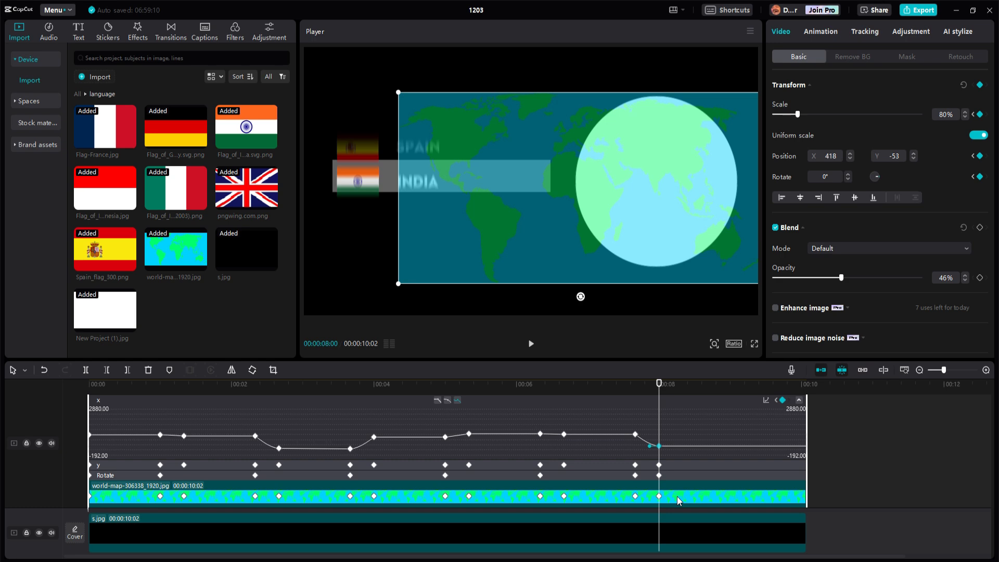
Step: Create a compound clip from the world map layer and enable its motion blur with Blur set to 50
double_click(677, 497)
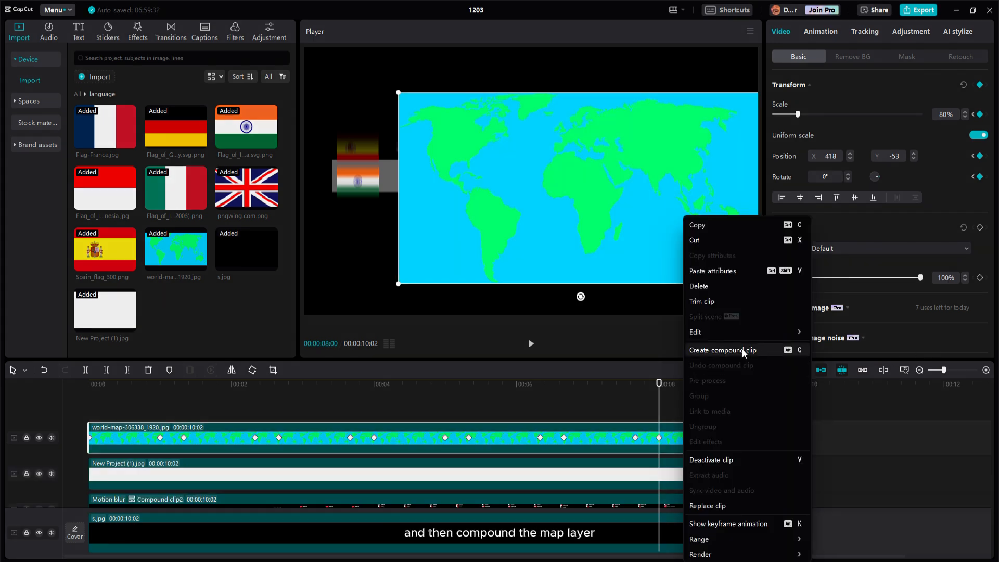
click(742, 349)
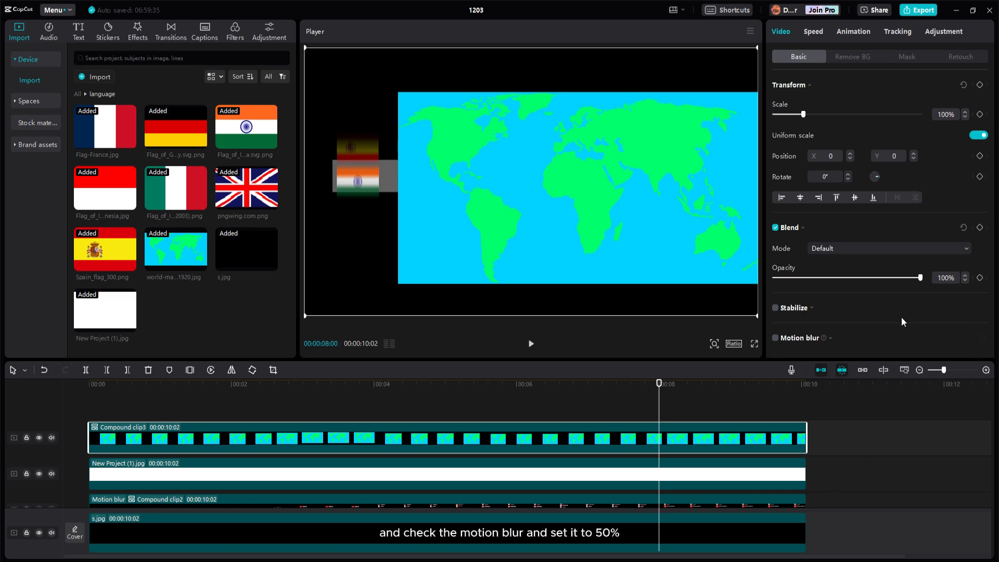
click(775, 338)
scroll(901, 333, down, 1)
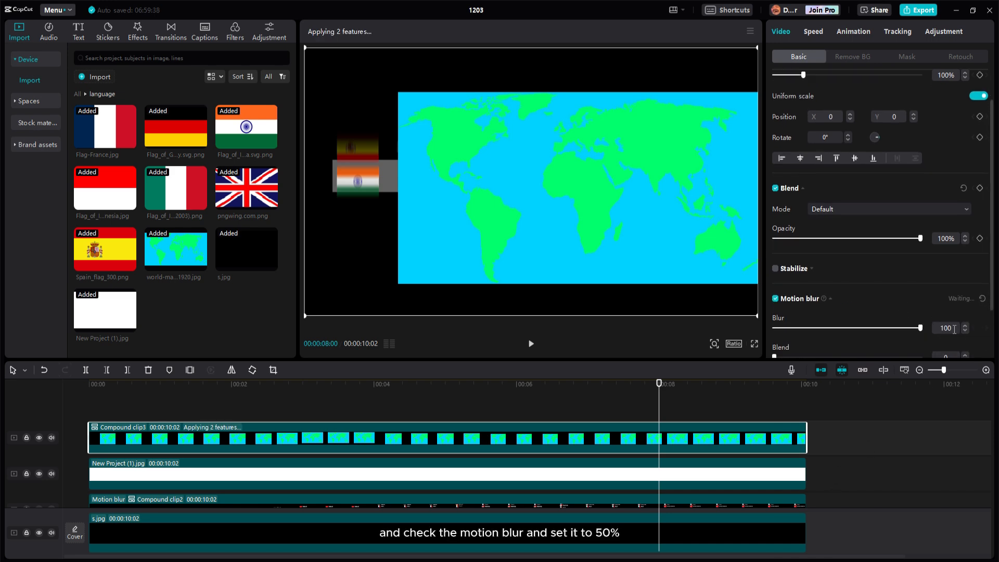
click(951, 330)
text(50)
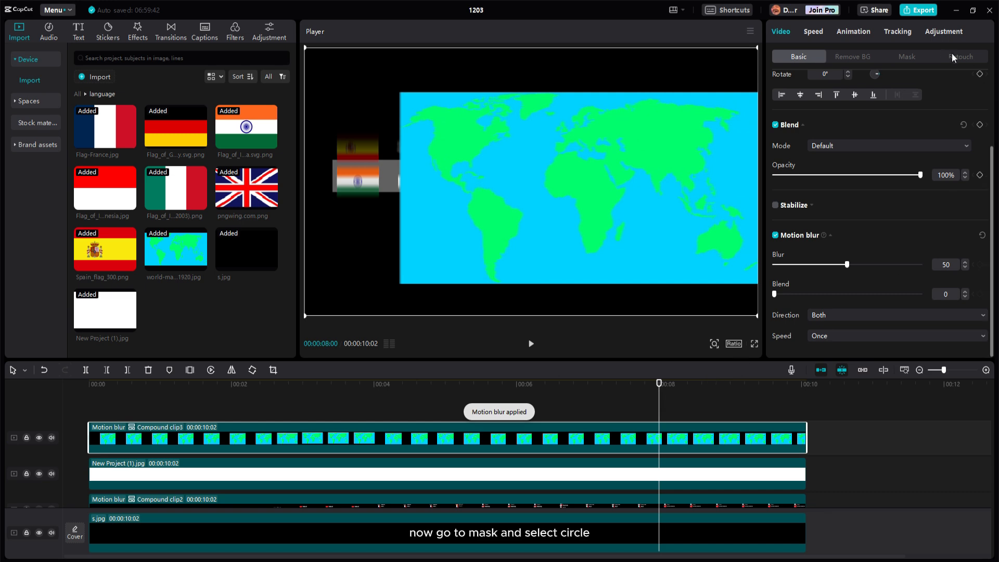
Step: Add a circle mask to the map compound clip, fitted over the white circle at X 532, Y 0, about 683 by 686
click(906, 57)
click(909, 120)
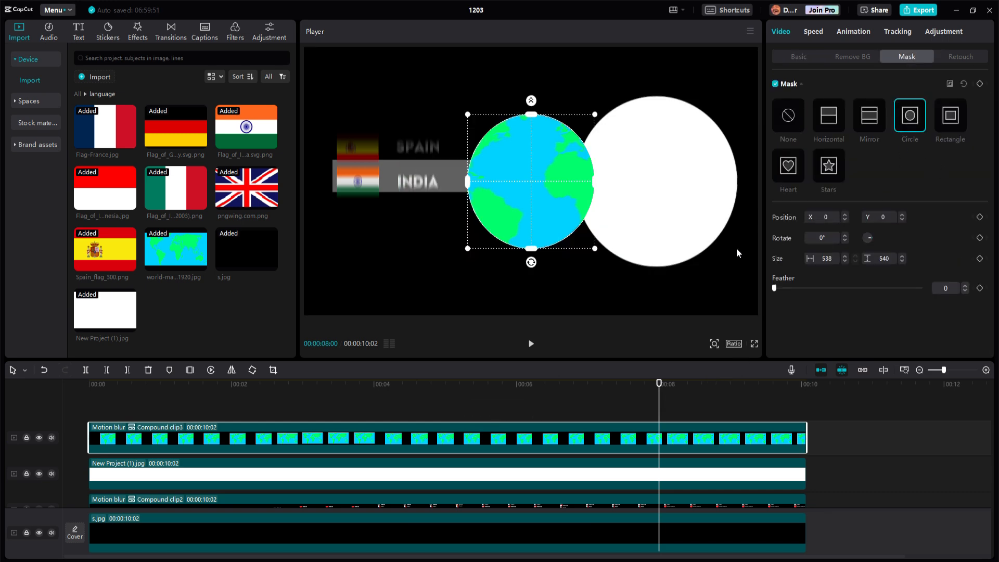
drag(526, 212, 652, 185)
drag(722, 250, 739, 267)
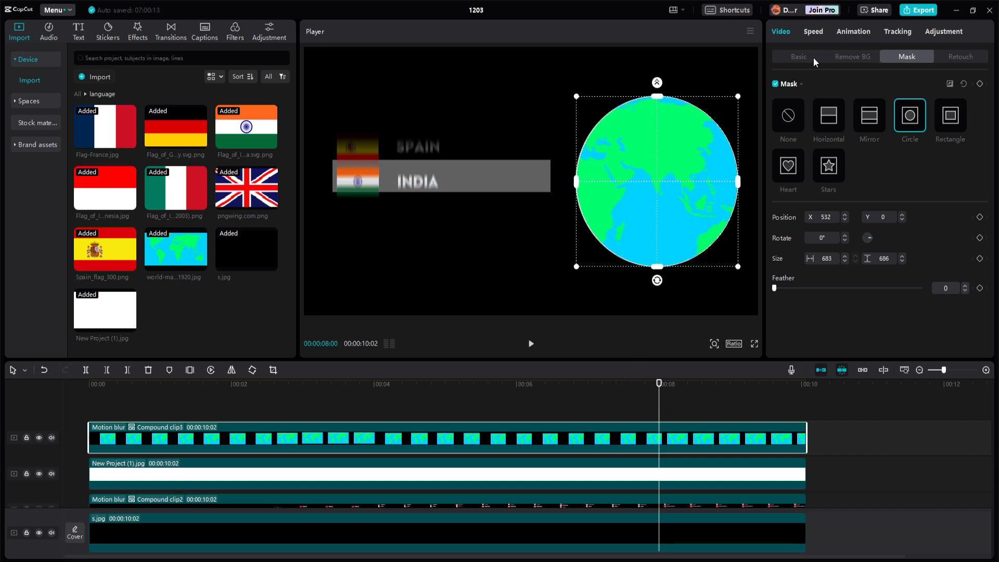
Step: Play the video from the start to preview the masked map moving alongside the country list
click(635, 442)
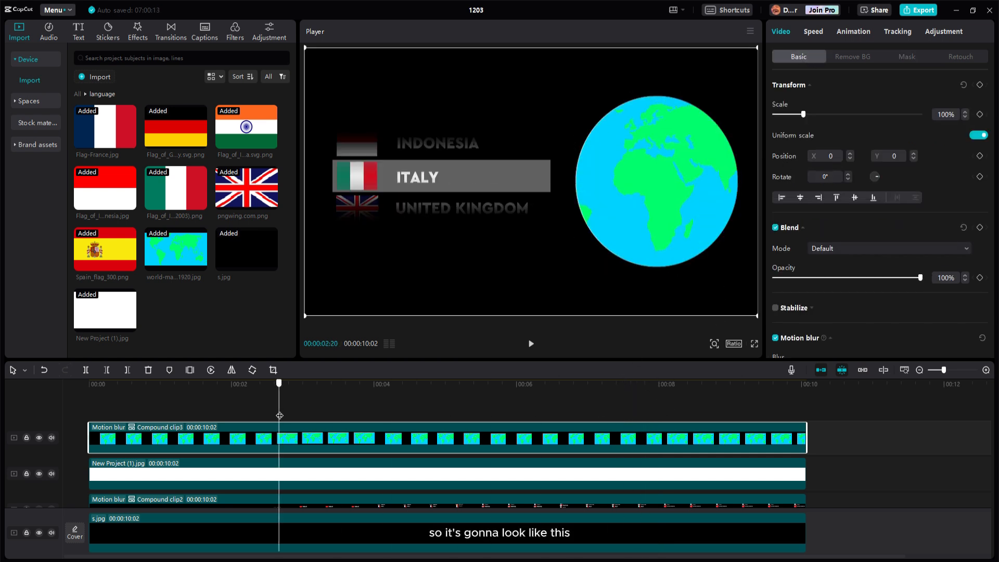
click(93, 411)
key(space)
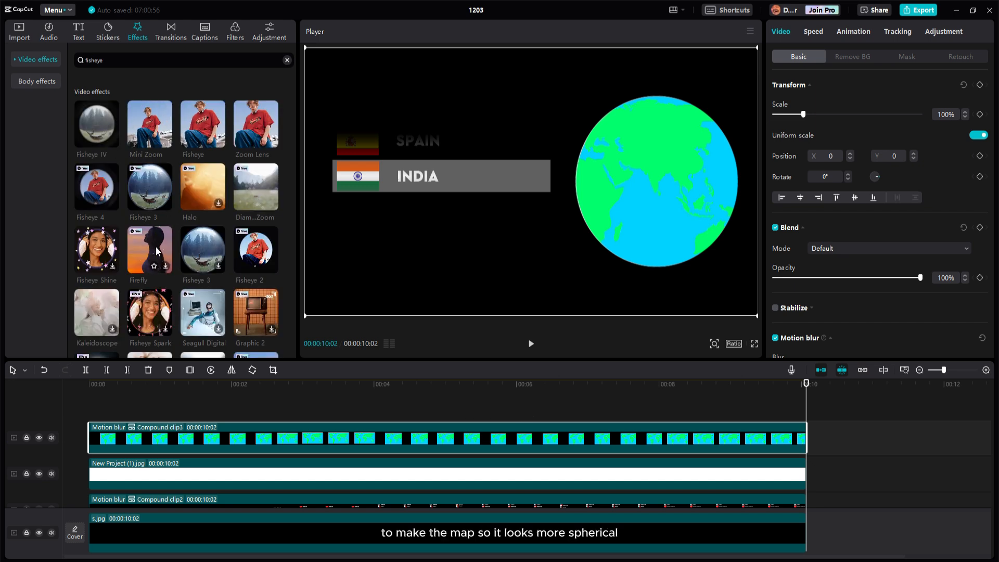
Step: Add the Fisheye effect to the map compound clip with Twist set to 8, and play back the result
drag(206, 129, 240, 437)
drag(900, 105, 787, 105)
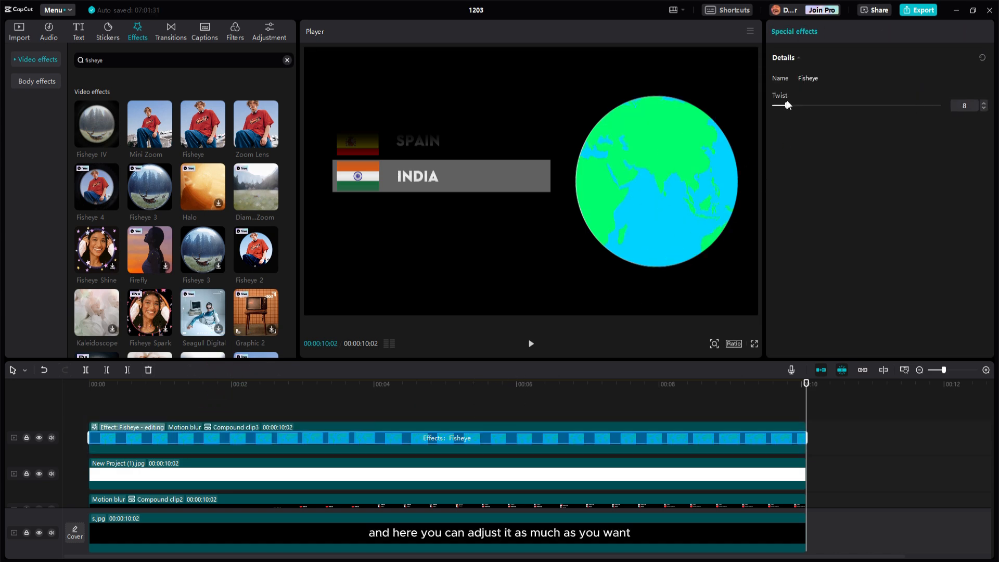
drag(531, 385, 115, 385)
click(530, 344)
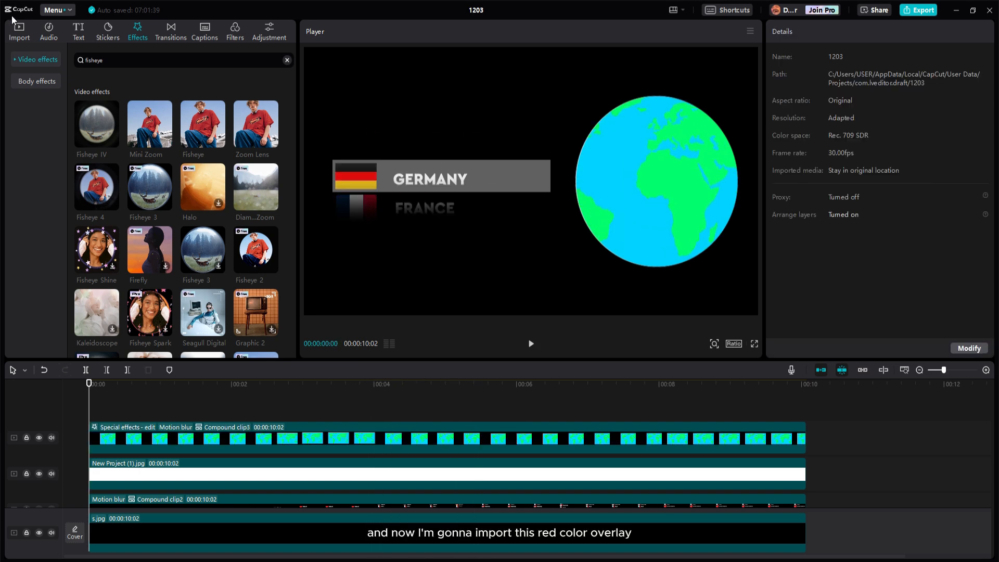
Step: Add the red color overlay Proyek Baru.jpg on a new track above the map and extend it to 00:00:10:02
click(17, 31)
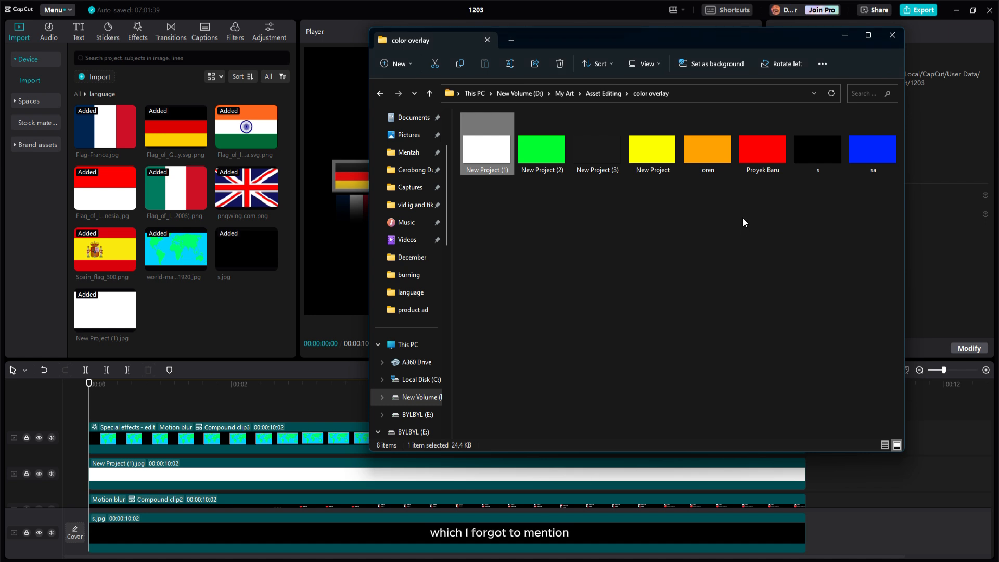
drag(762, 151, 166, 435)
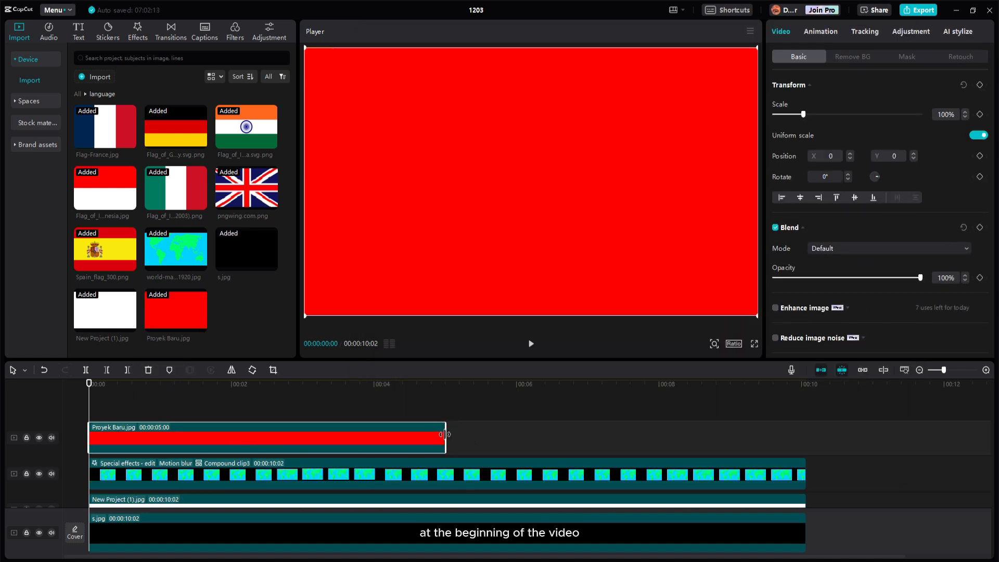
drag(445, 434, 800, 431)
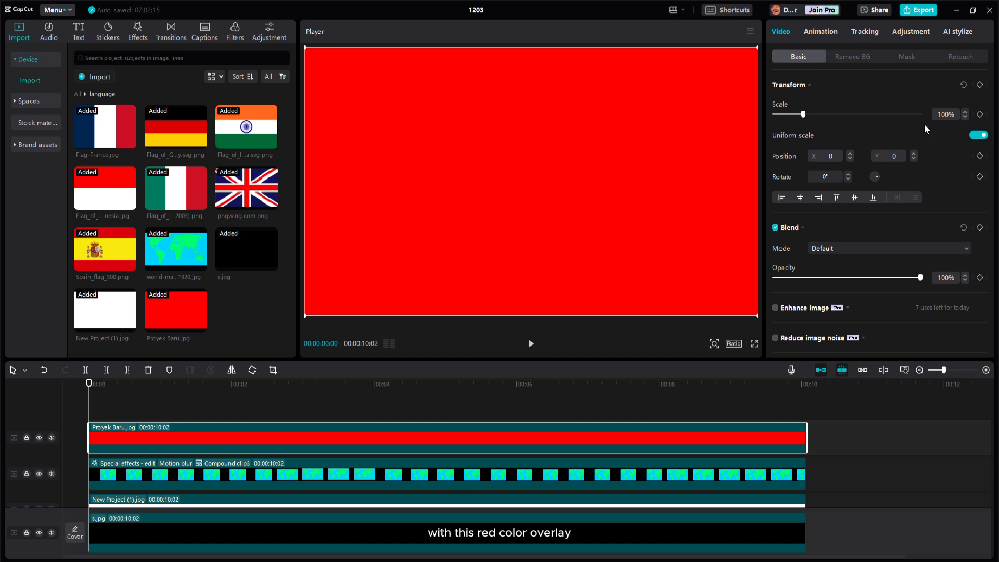
Step: Add a circle mask to the red overlay and enlarge it around its center to slightly more than the globe's size
click(912, 56)
click(909, 115)
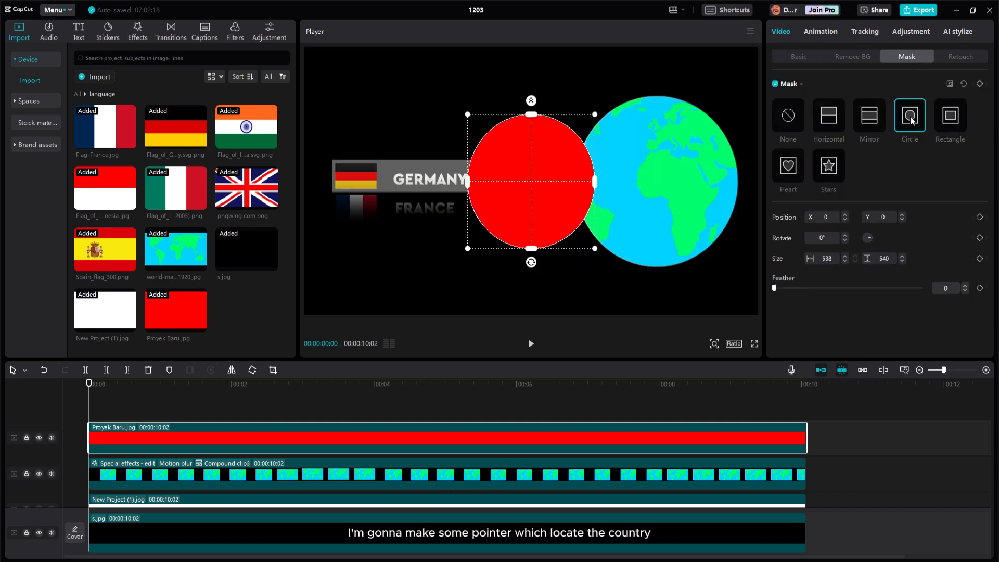
drag(595, 114, 613, 95)
Step: Add a Transform keyframe to the red overlay at 00:00:00:00 and set its scale to 1%
click(804, 59)
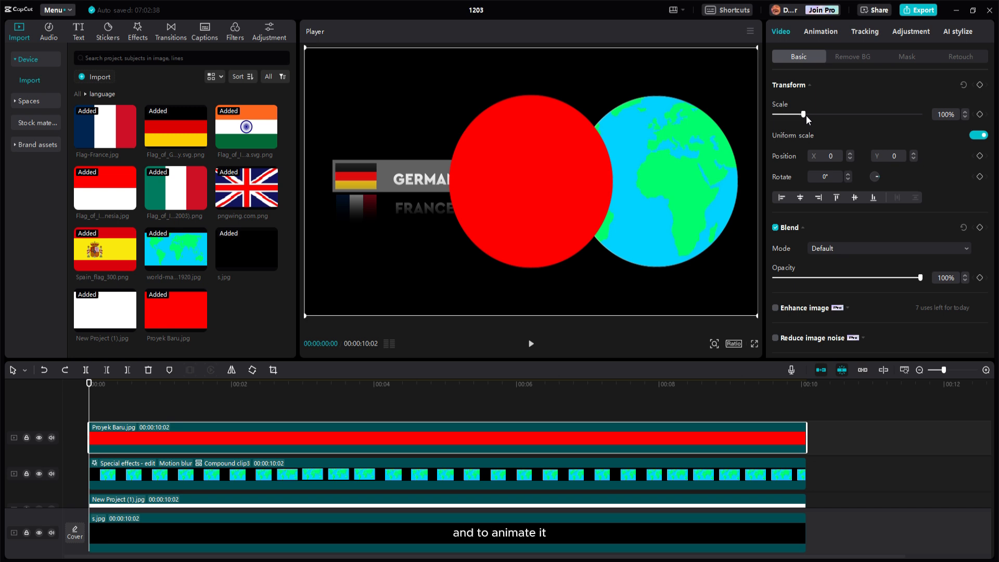
click(979, 85)
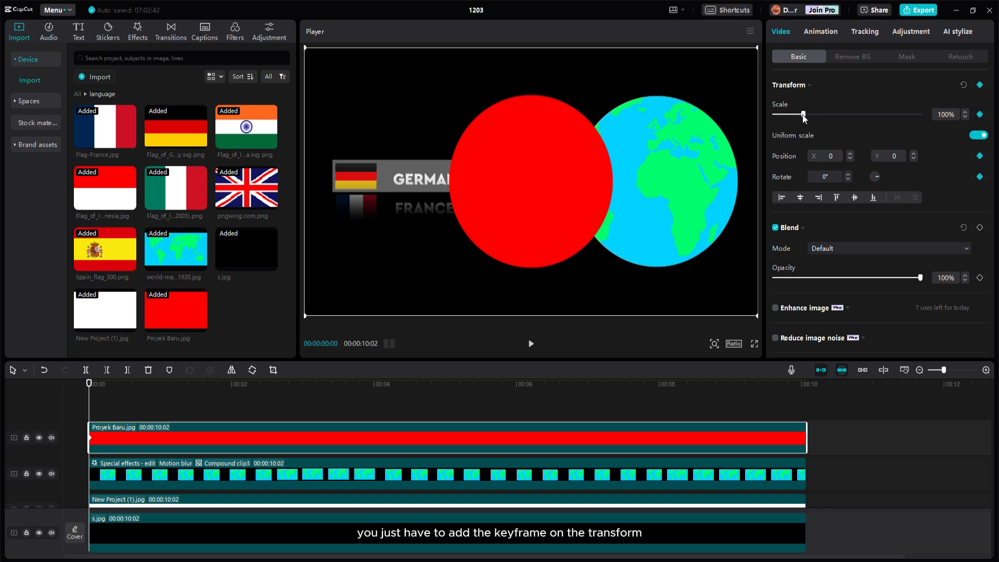
drag(803, 115, 740, 130)
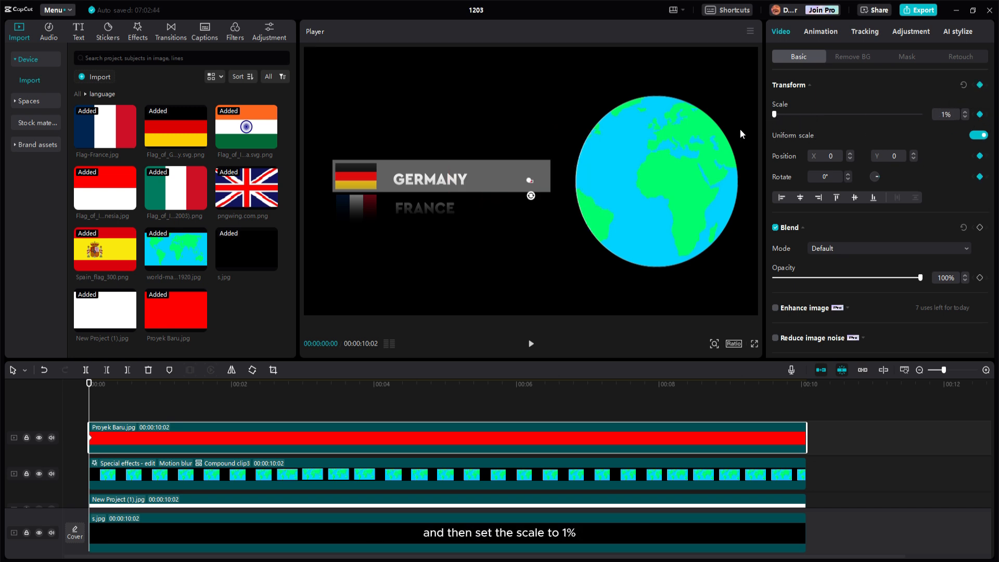
Step: Move forward five frames to 00:00:00:05 and set the red overlay's scale to 110%
key(Right)
key(Right)
key(Right)
key(Right)
key(Right)
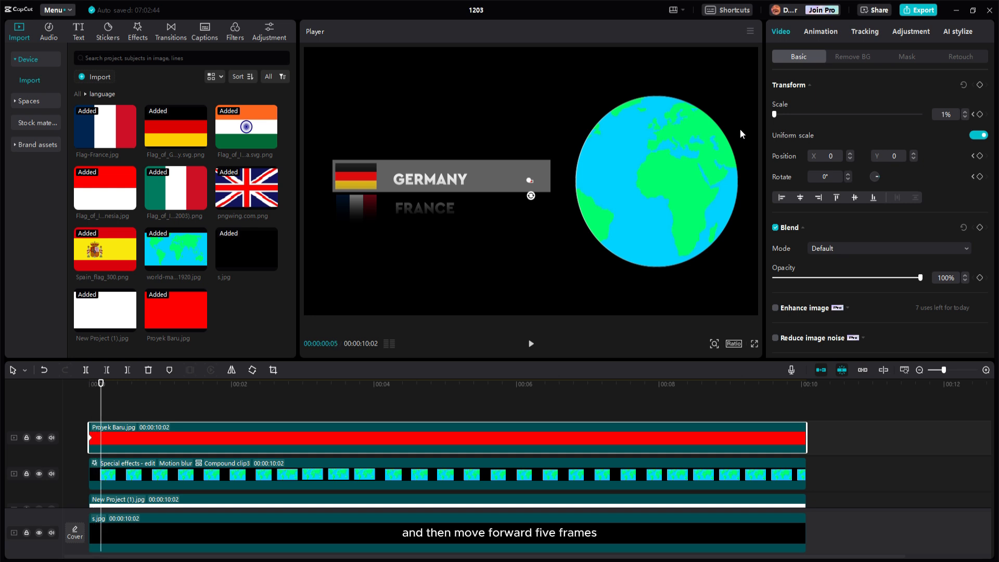
click(912, 130)
Step: Set the red overlay's scale to 100% at 00:00:00:10 and play the pop-in animation from the start
key(Right)
key(Right)
key(Right)
key(Right)
key(Right)
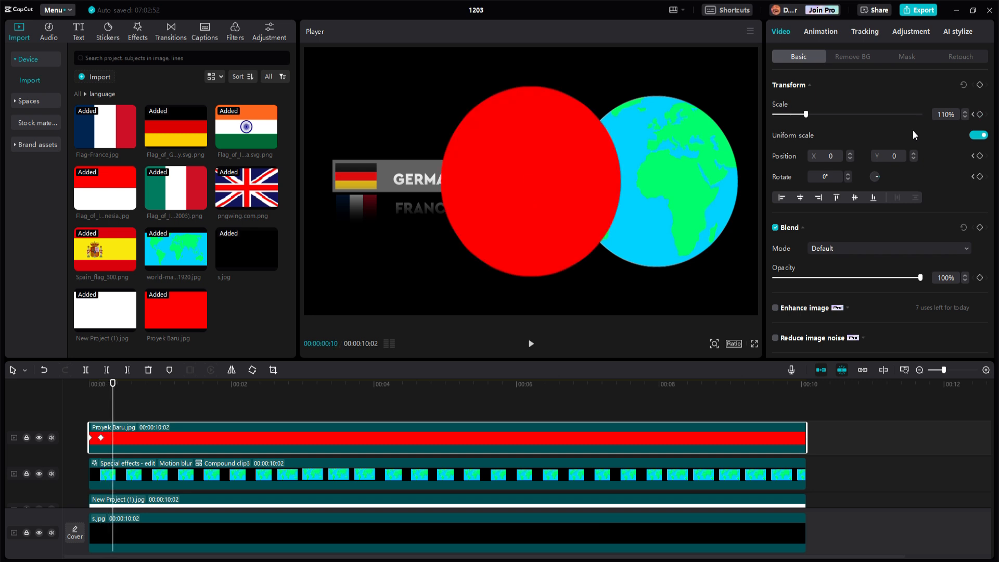
click(943, 114)
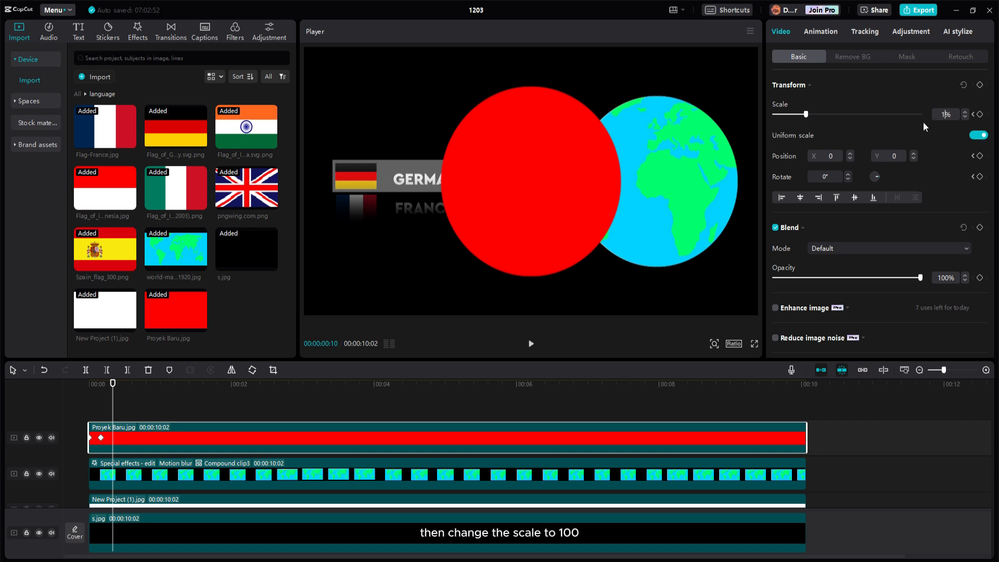
text(100)
click(899, 132)
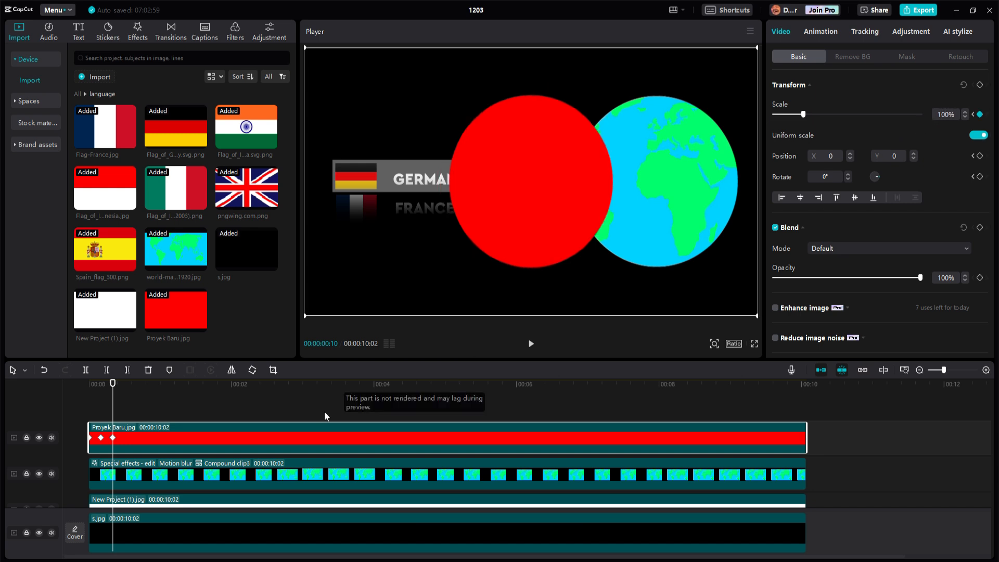
key(Home)
key(space)
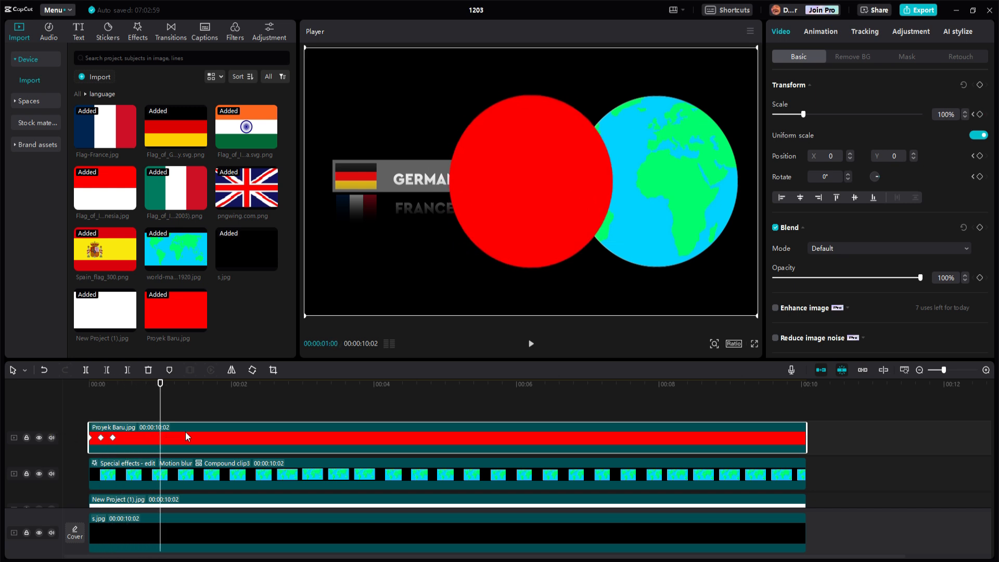
Step: Undo the last edit and add a Transform keyframe to the red overlay at 00:00:00:24
key(ctrl+z)
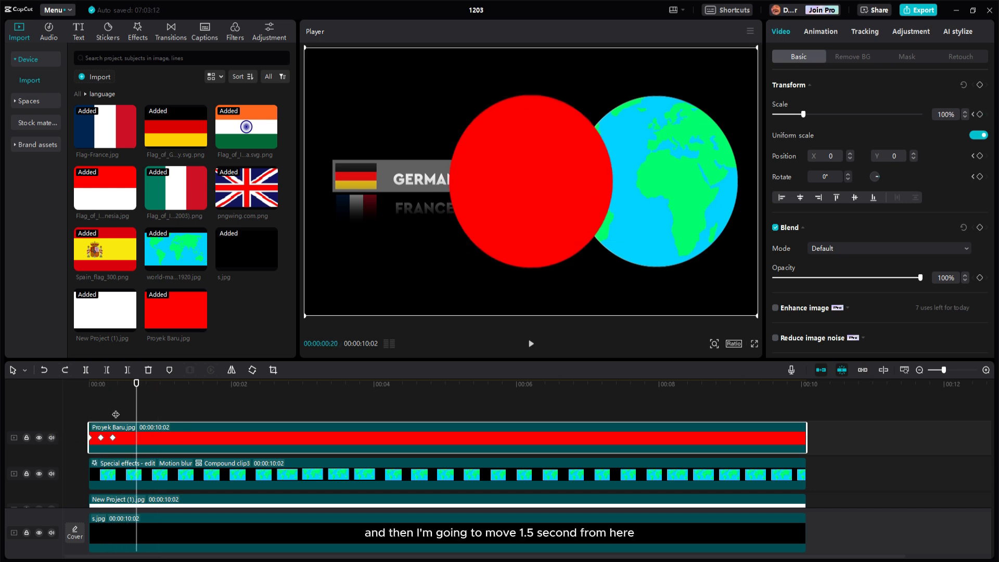
key(Right)
key(Right)
key(Right)
key(Right)
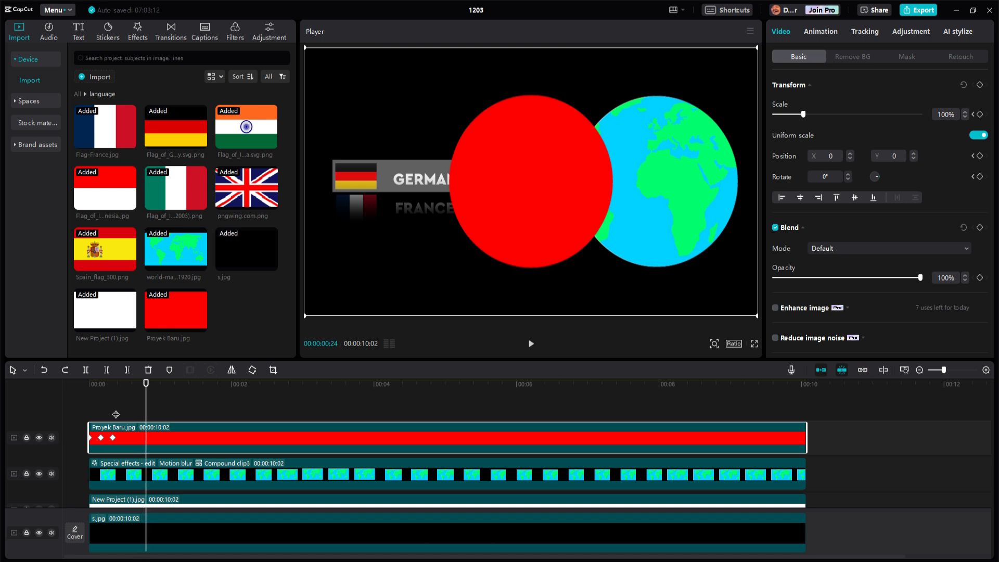
click(980, 85)
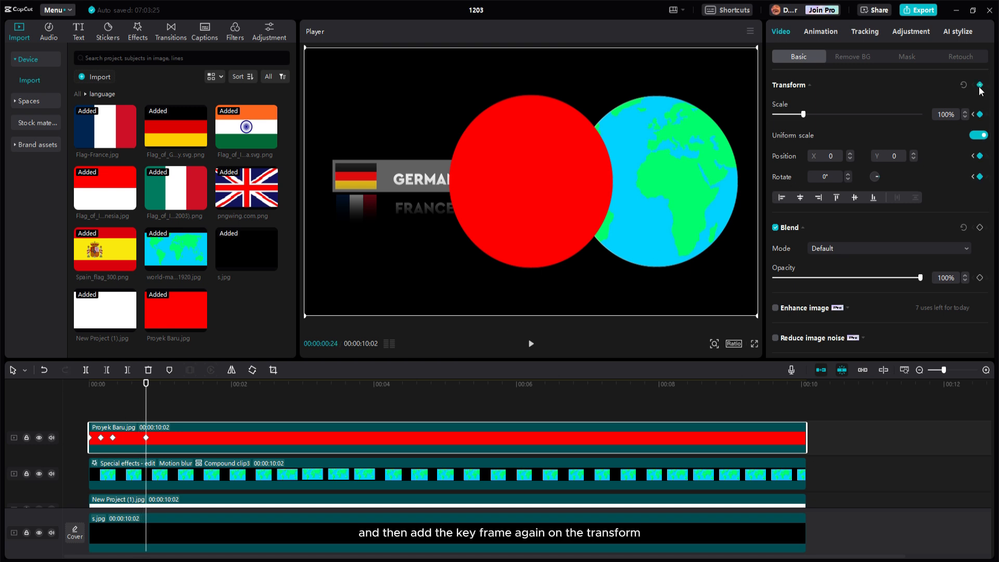
Step: Move forward five frames to 00:00:00:29 and set the red overlay's scale to 110%
key(Right)
key(Right)
key(Right)
key(Right)
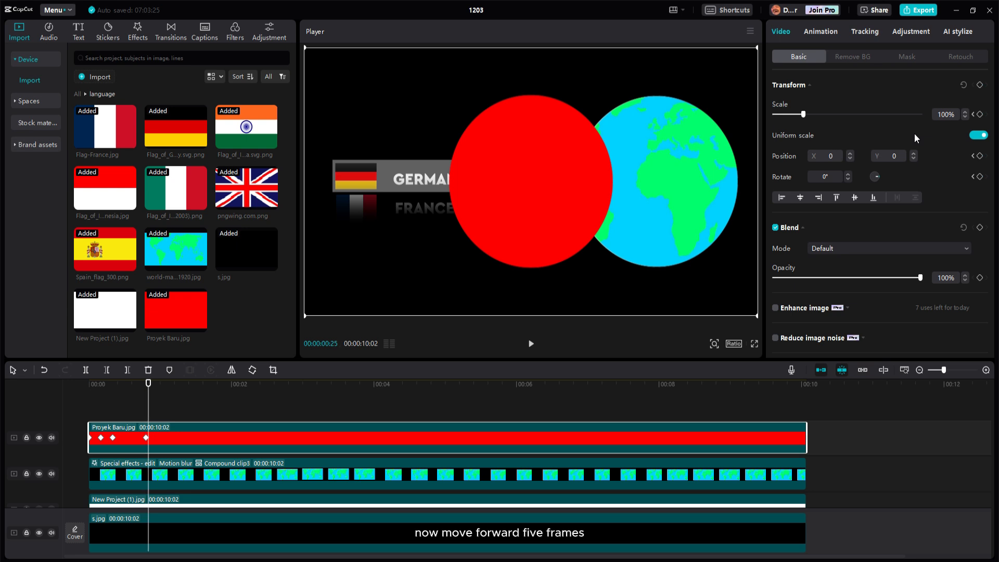
key(Right)
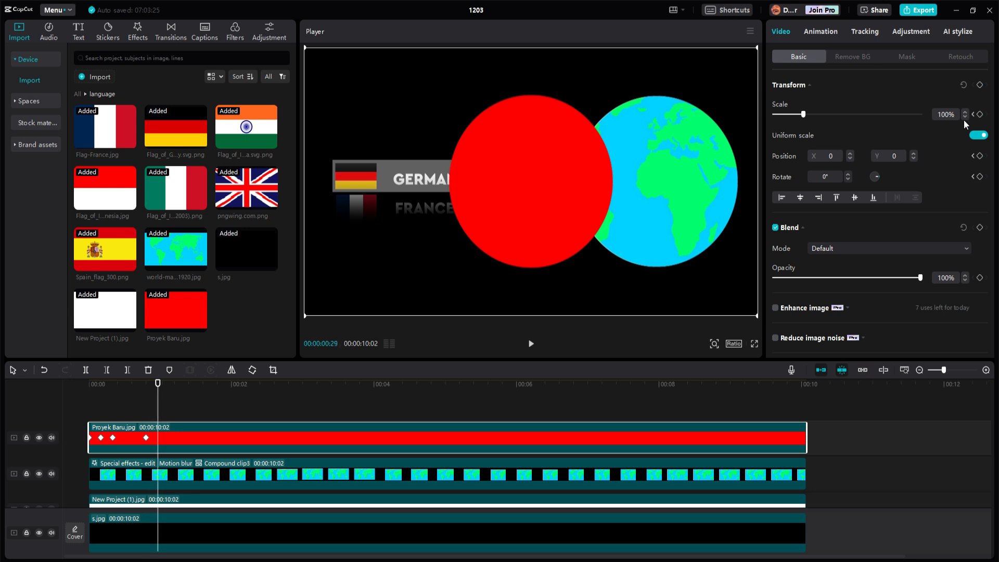
click(946, 115)
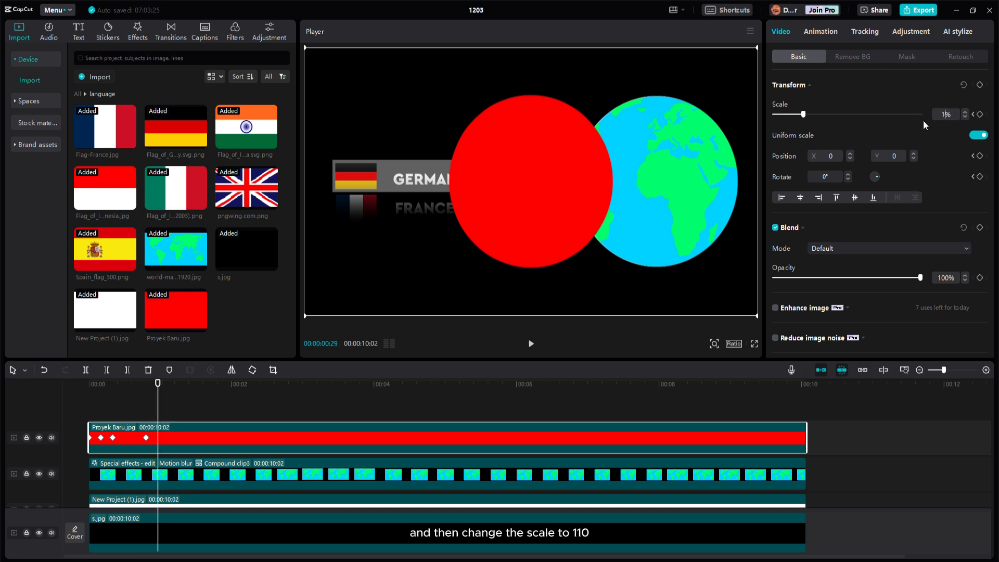
text(110)
key(Return)
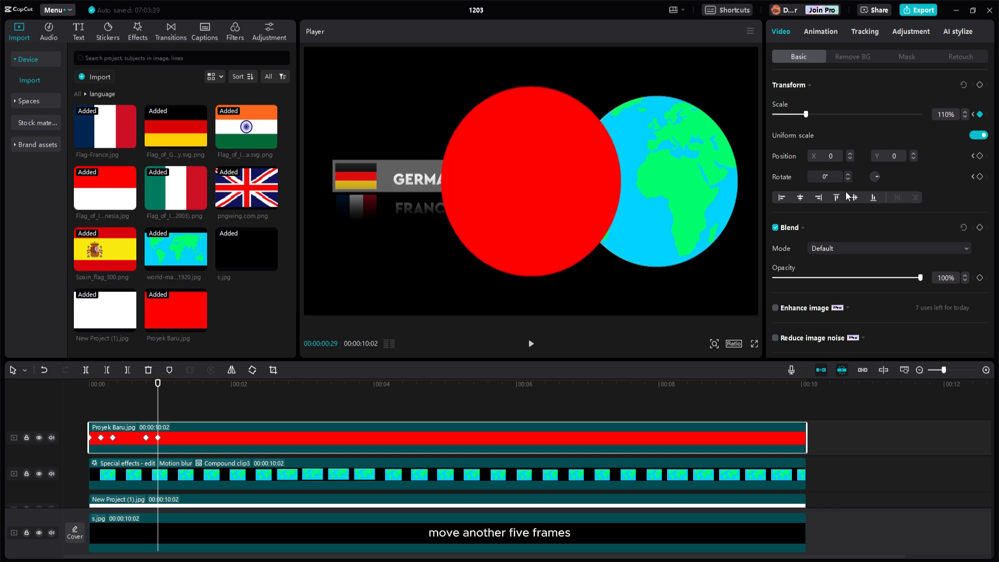
Step: Move forward five frames to 00:00:01:04 and set the red overlay's scale to 1%
key(Right)
key(Right)
key(Right)
key(Right)
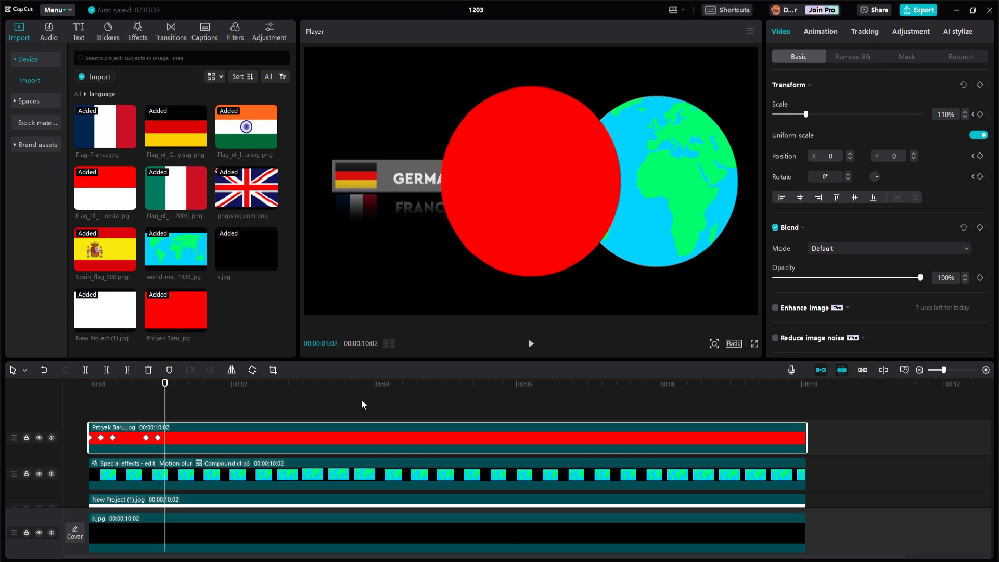
key(Right)
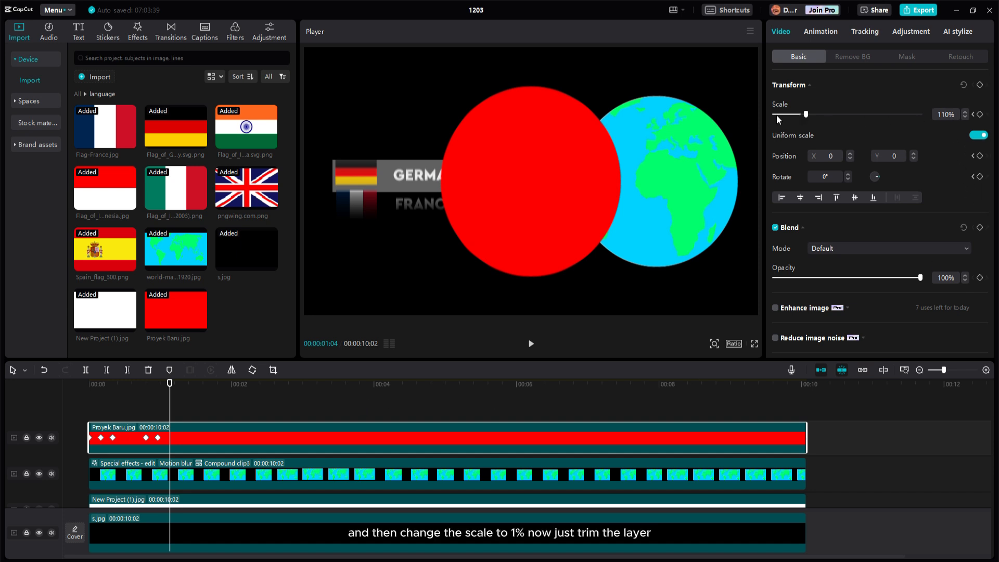
drag(777, 115, 770, 116)
click(170, 415)
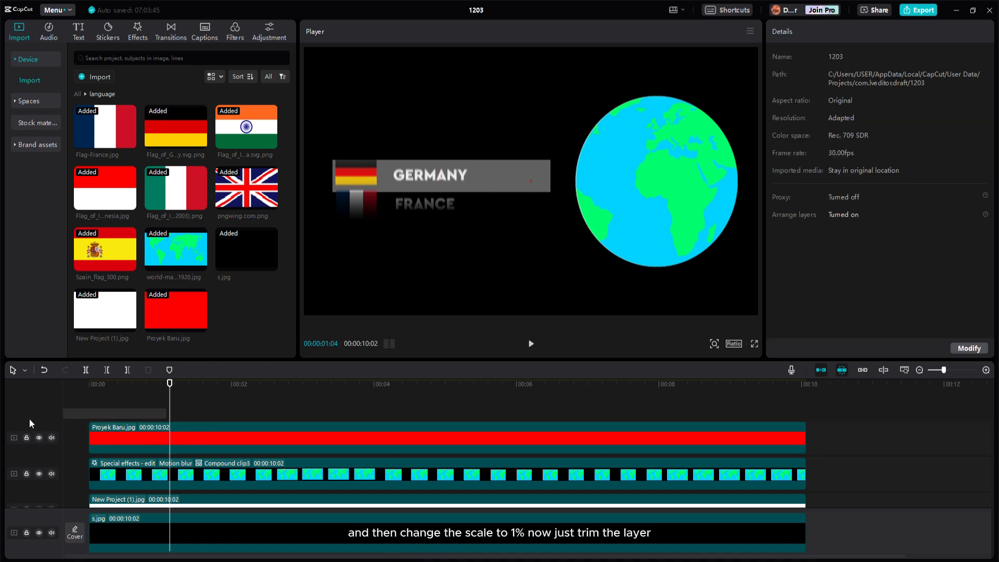
Step: Trim off the red overlay after 00:00:01:04 and turn the remaining piece into a compound clip
click(187, 438)
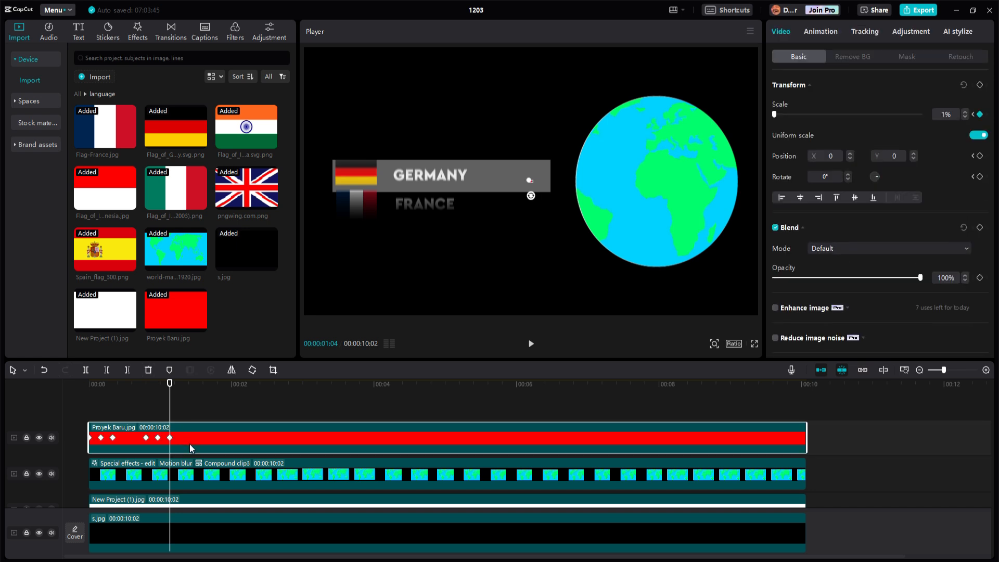
key(w)
click(156, 412)
right_click(120, 439)
click(195, 351)
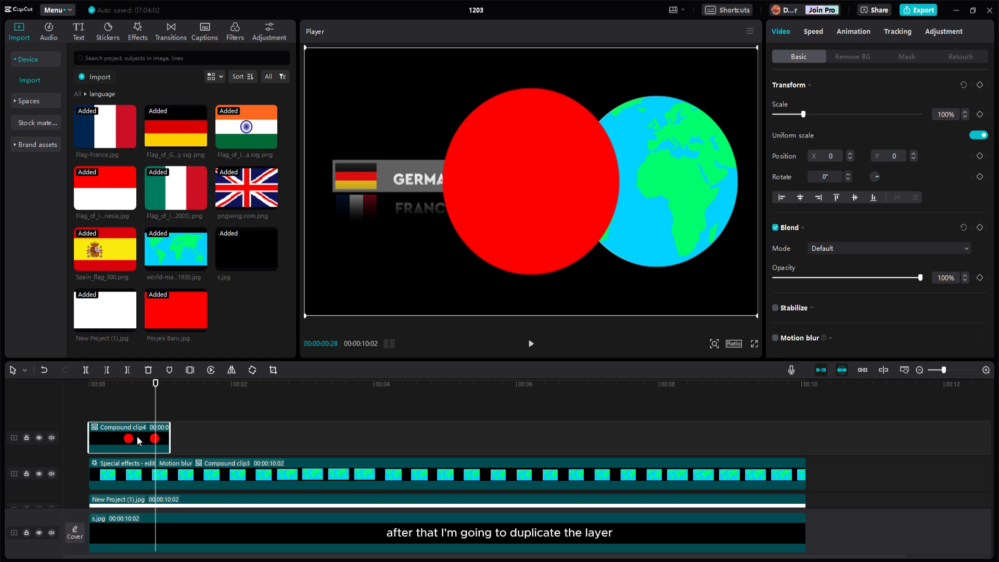
Step: Duplicate the red circle compound clip on the track above and set the lower copy to 124% scale and 43% opacity
drag(137, 436, 138, 414)
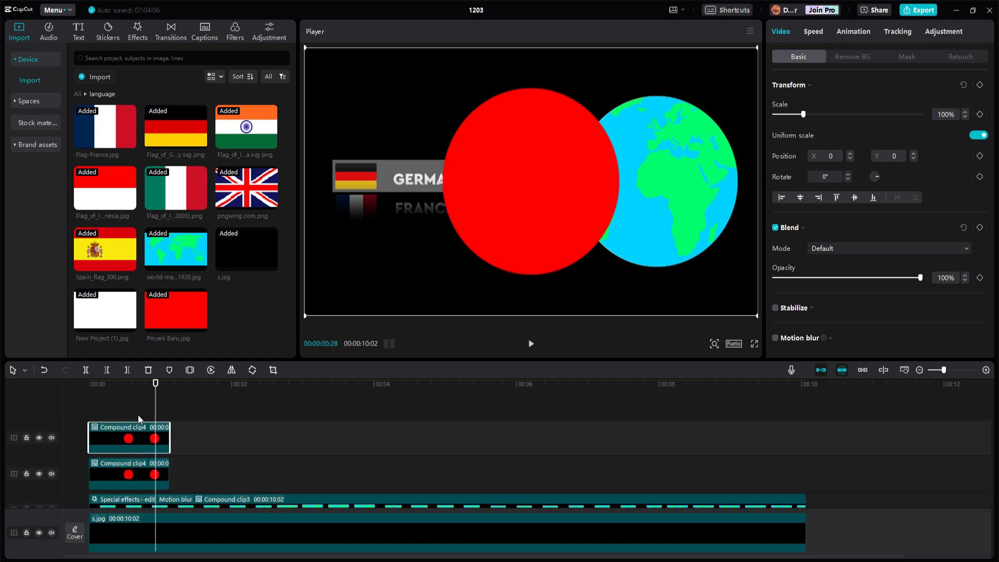
click(139, 469)
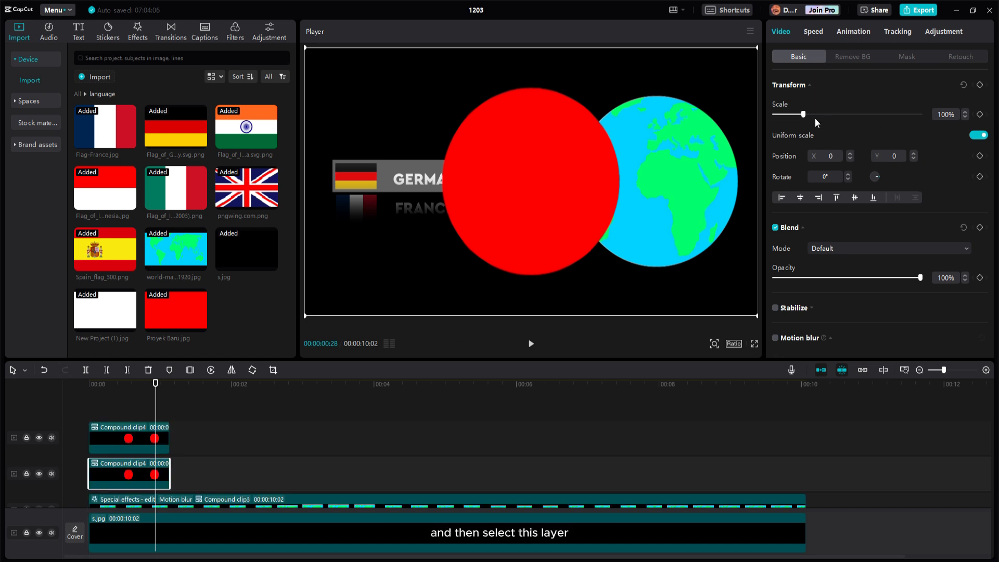
drag(803, 114, 811, 114)
drag(919, 282, 834, 280)
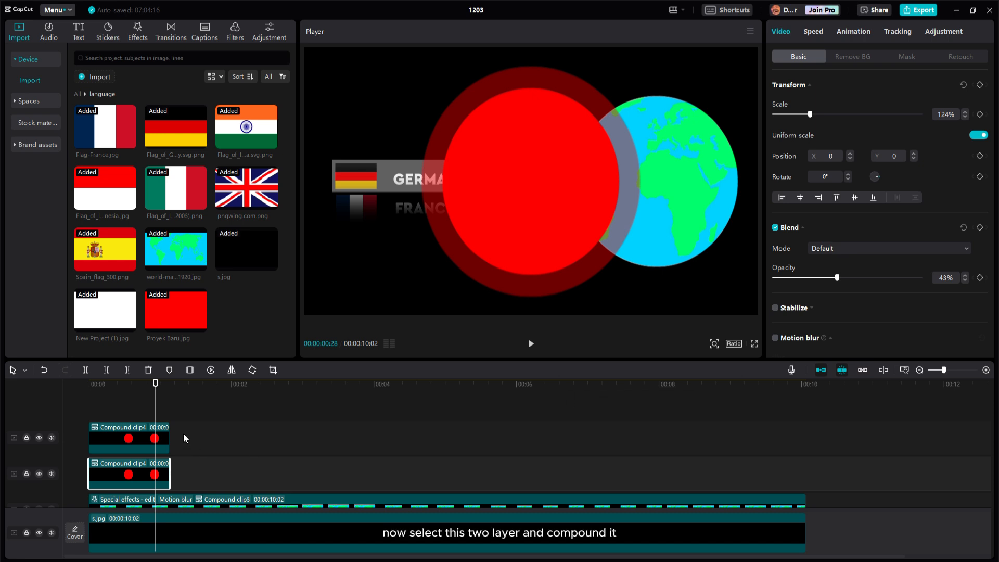
Step: Combine the two stacked red circle clips into a single compound clip
drag(183, 432, 140, 468)
right_click(139, 446)
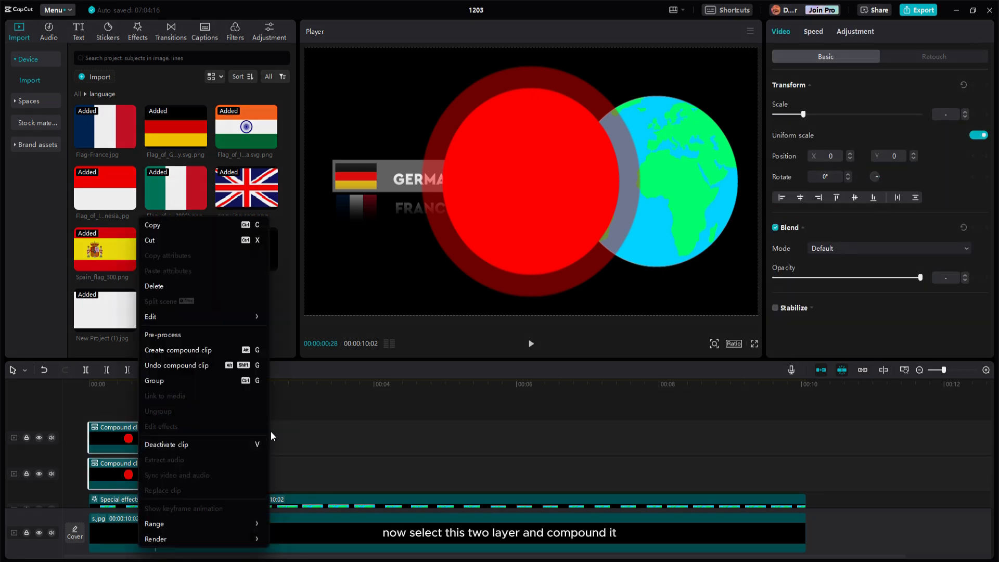
click(224, 353)
Step: Shrink the red pointer clip to 3% scale and place it on Germany on the globe at X 1166, Y 411
scroll(181, 423, up, 2)
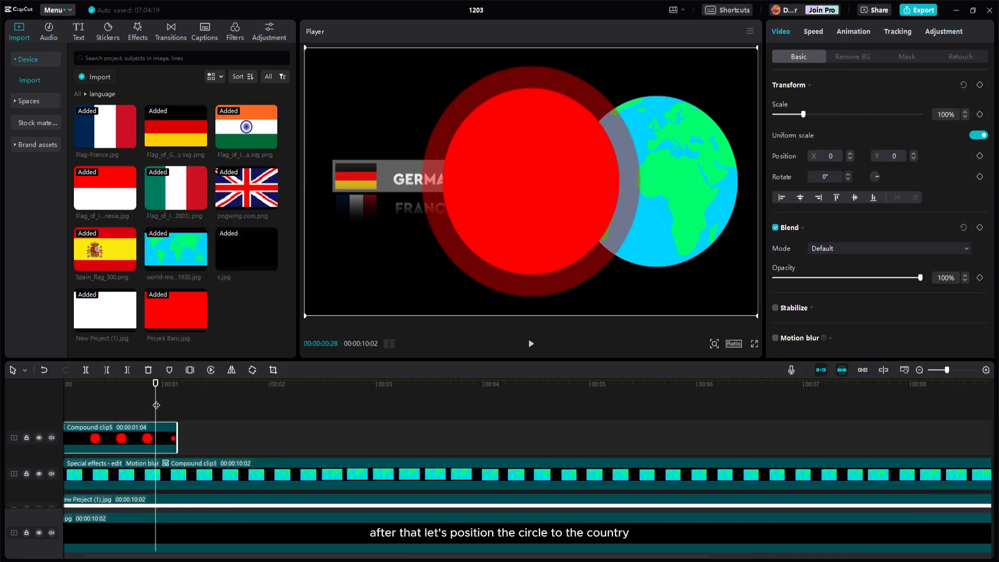
drag(156, 405, 1, 414)
click(155, 481)
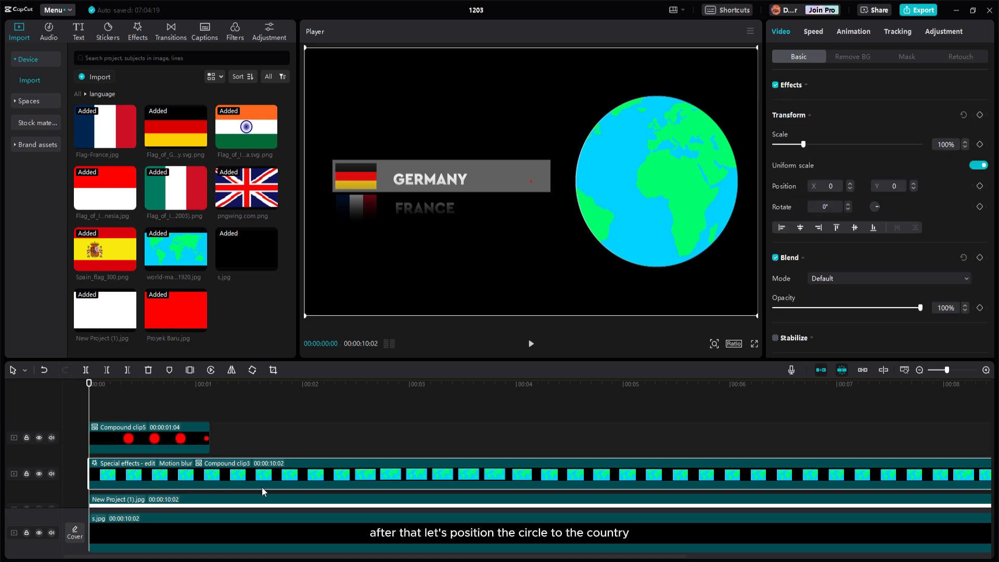
click(157, 438)
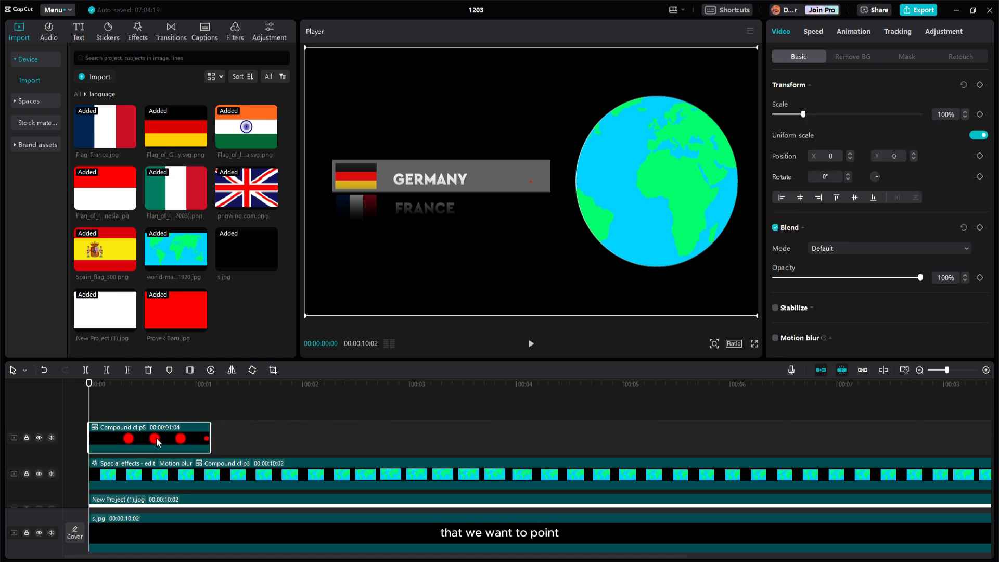
click(130, 388)
drag(601, 219, 657, 223)
drag(806, 114, 779, 116)
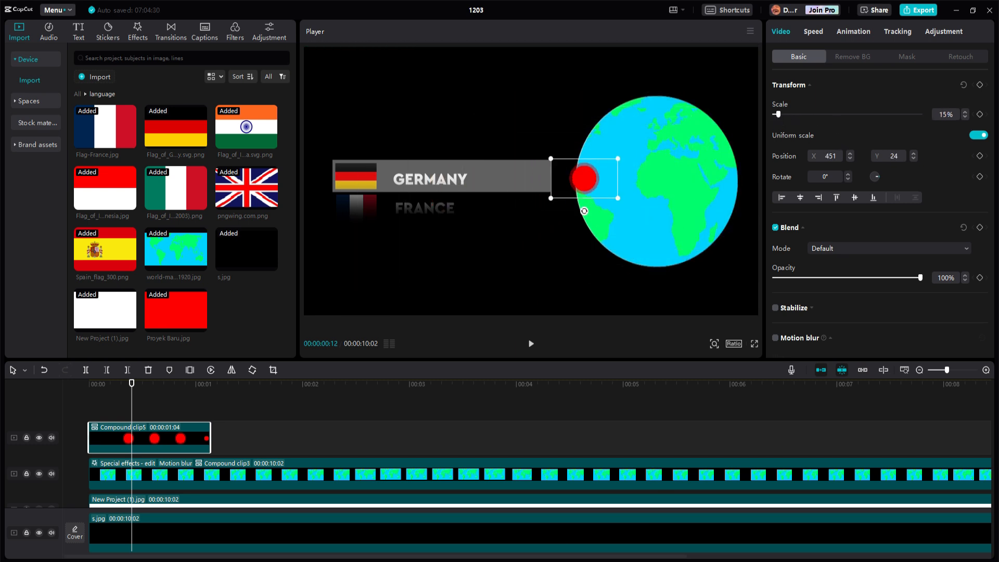
drag(617, 198, 673, 136)
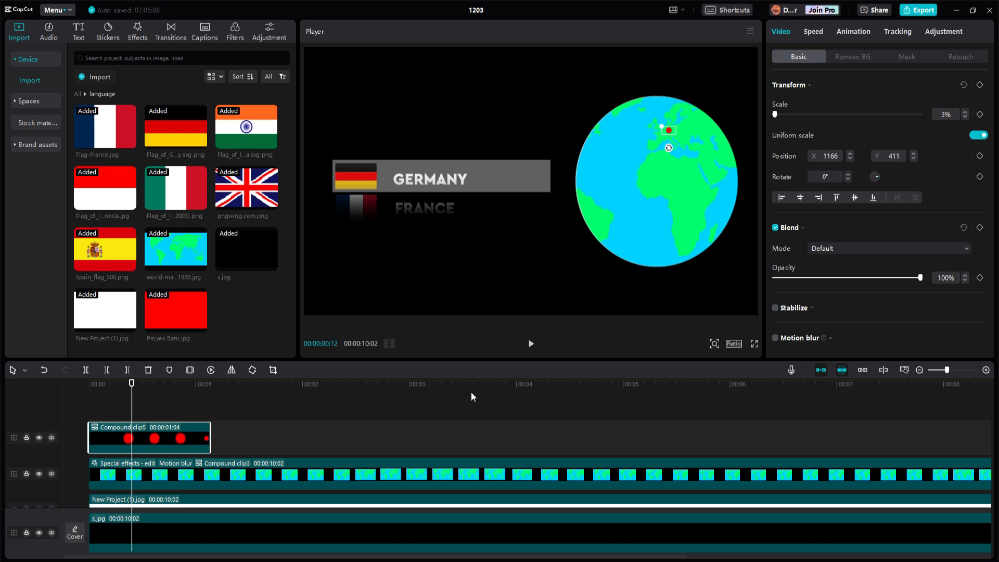
Step: Play back the Germany pointer animation from the start of the timeline
drag(128, 405, 54, 408)
key(space)
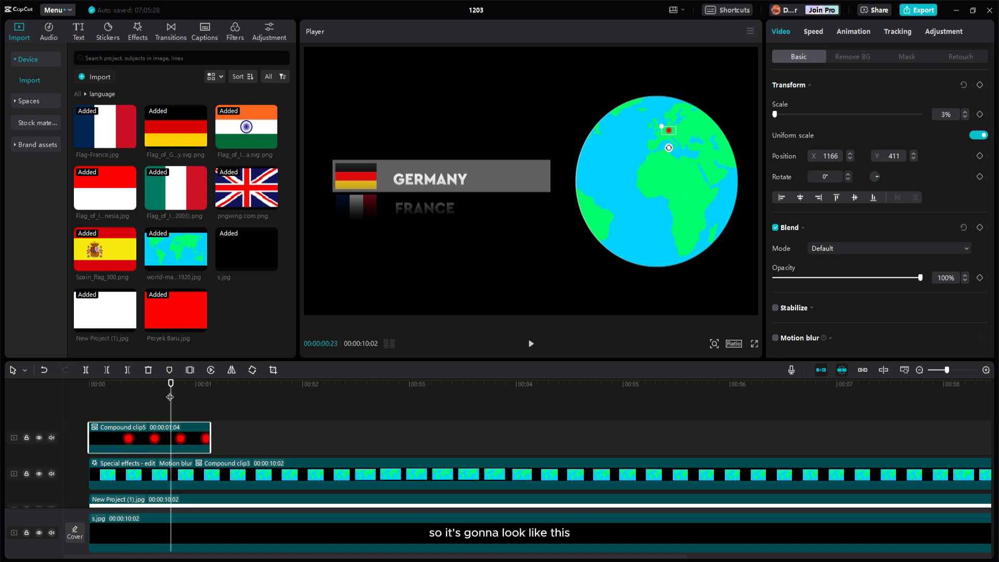
drag(170, 398, 33, 404)
key(space)
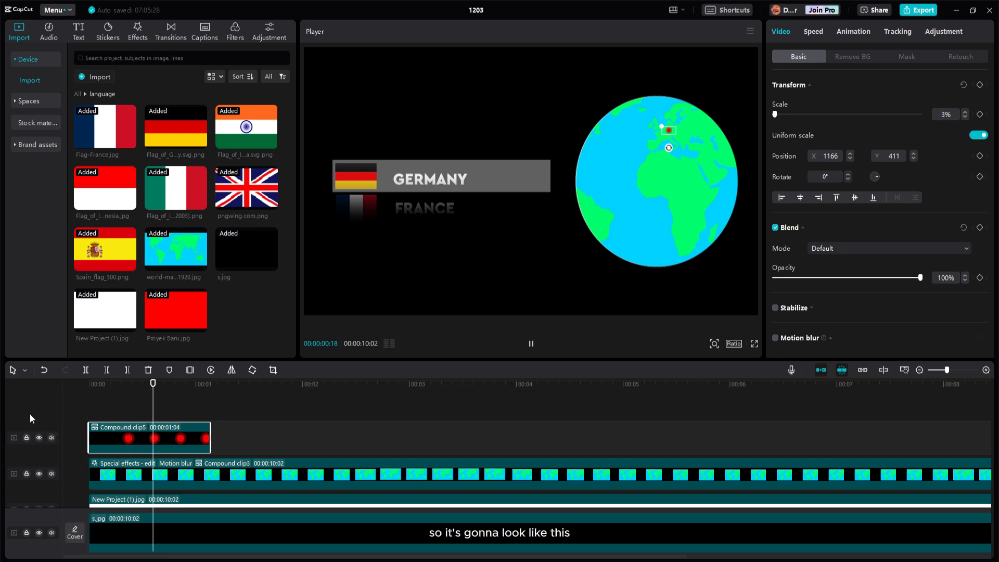
key(space)
Step: Duplicate the pointer clip to 00:00:01:12 for the France segment and position it on France at X 1034, Y 383
drag(211, 420, 238, 420)
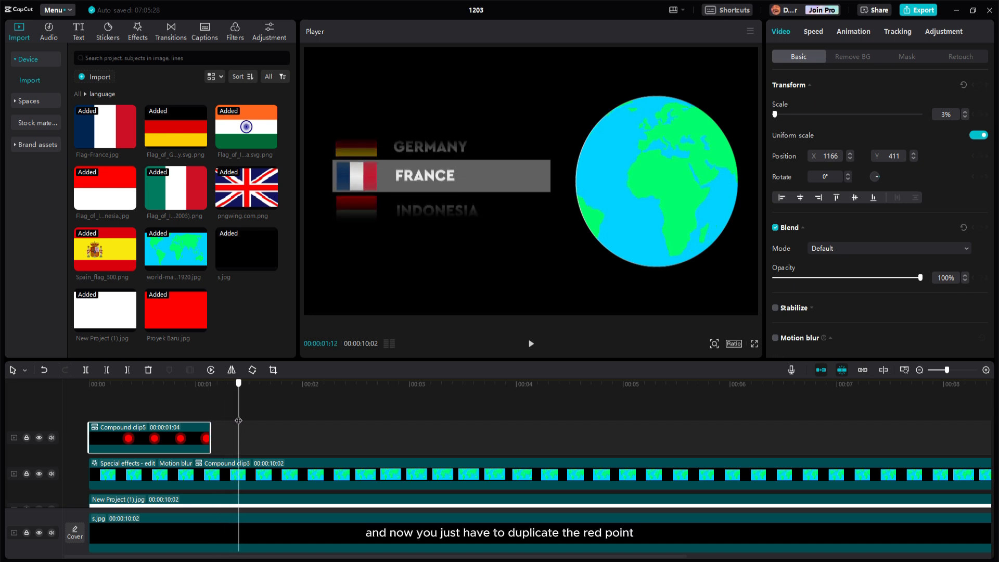
drag(140, 445, 293, 436)
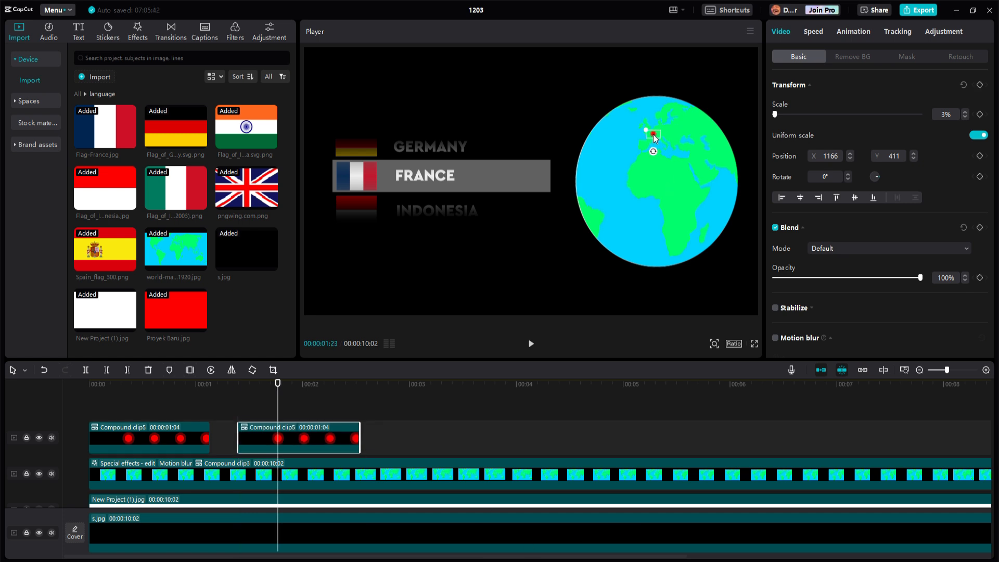
drag(654, 135, 654, 136)
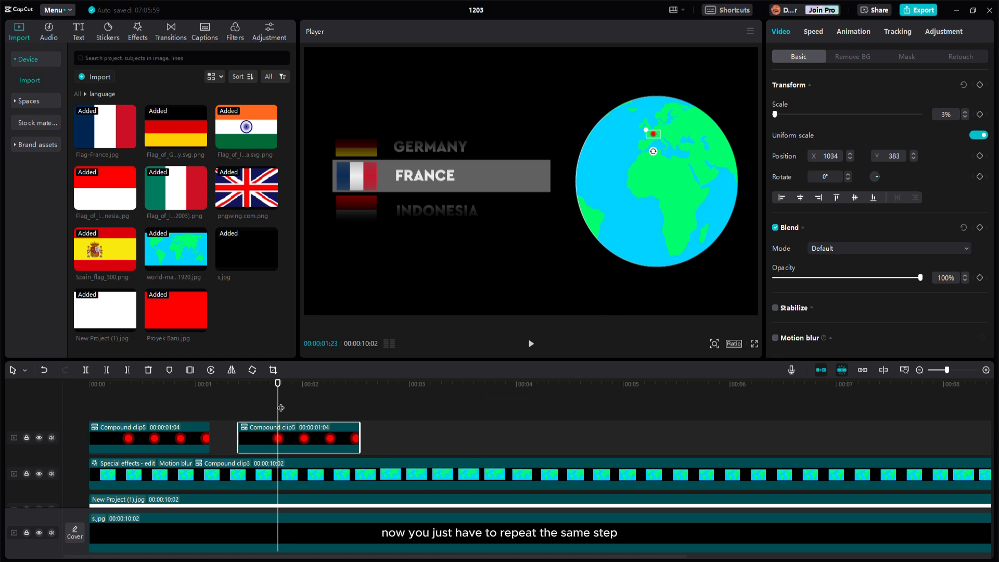
Step: Duplicate the pointer clip for the Indonesia segment, position it on Indonesia at X 1333, Y -103, and play back the sequence
drag(280, 408, 382, 412)
drag(305, 437, 448, 434)
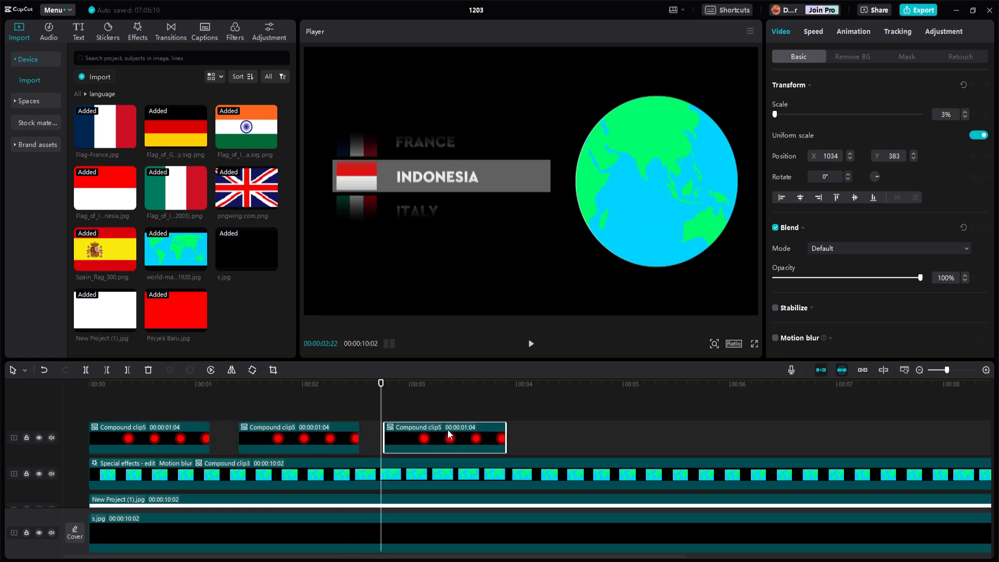
mouse_move(401, 413)
mouse_down()
mouse_move(392, 412)
mouse_move(414, 413)
mouse_up()
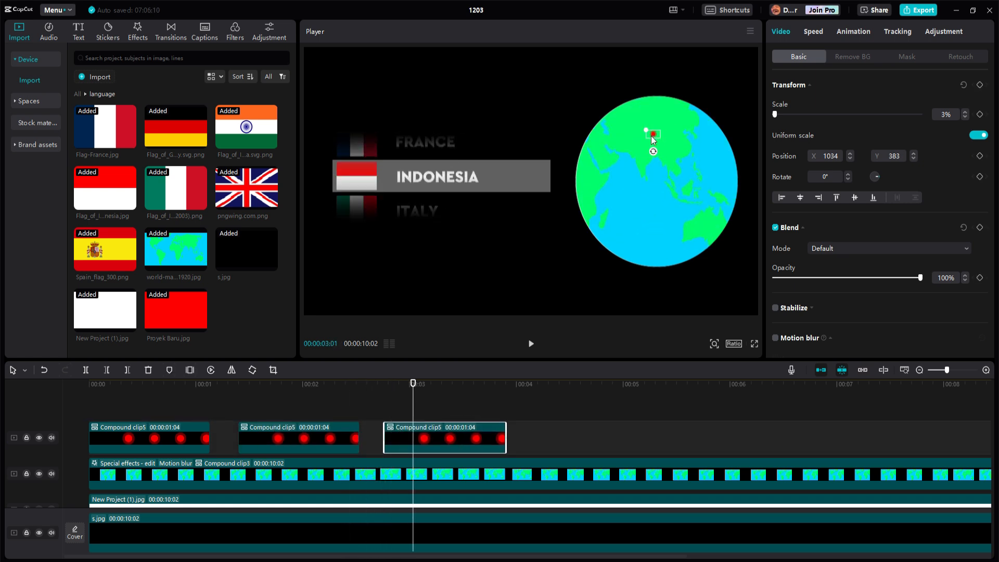
drag(652, 139, 689, 199)
drag(407, 394, 155, 408)
key(space)
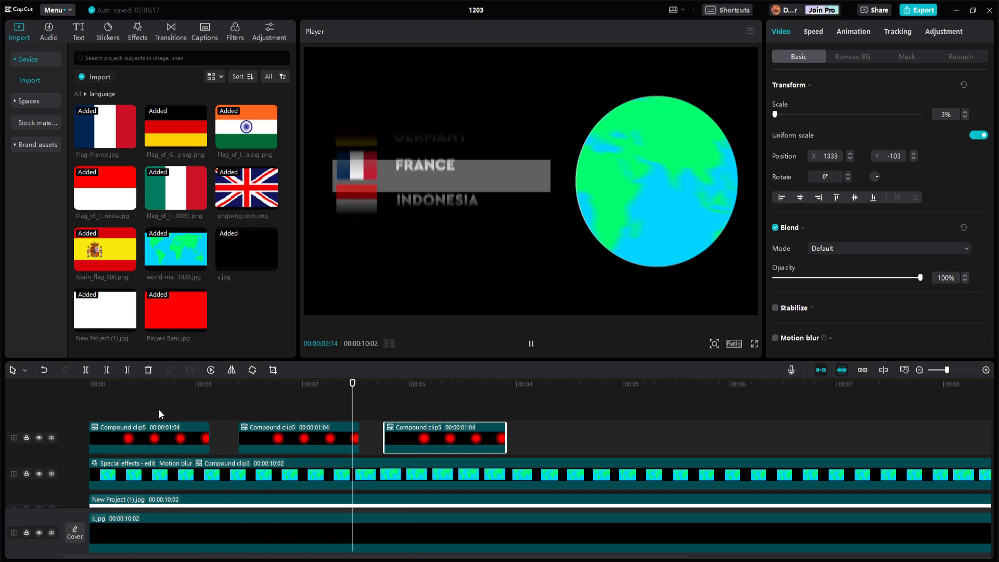
key(space)
Step: Duplicate the pointer clip to 00:00:04:05 for the Italy segment, position it on Italy at X 1051, Y 334, and play it back
drag(514, 423, 534, 419)
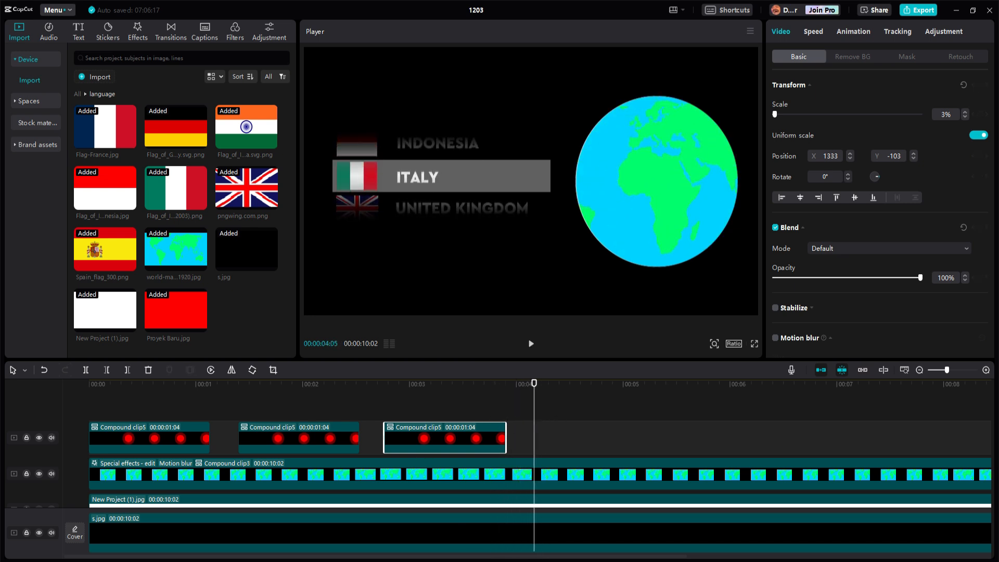
drag(471, 442, 593, 442)
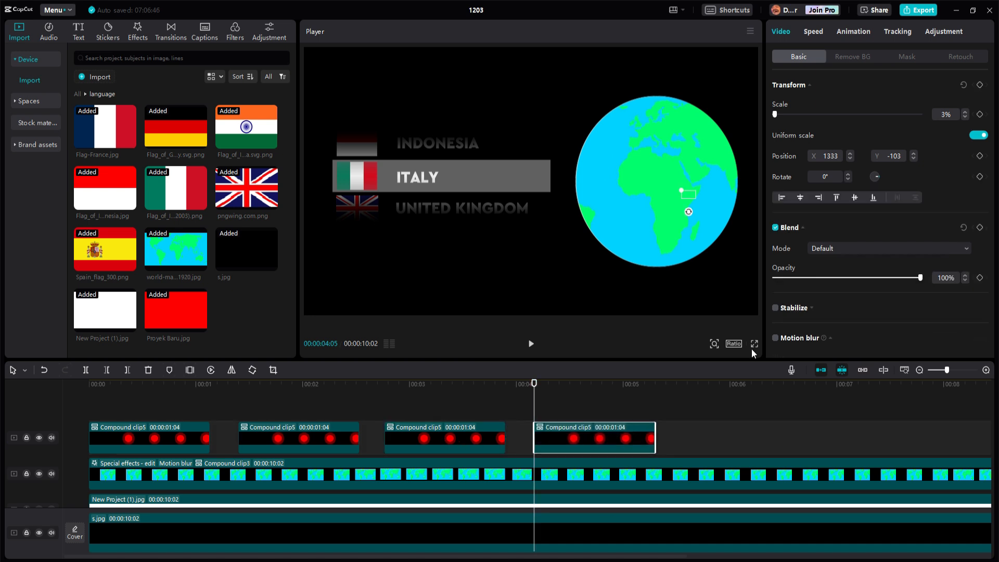
key(space)
key(space)
drag(674, 180, 657, 145)
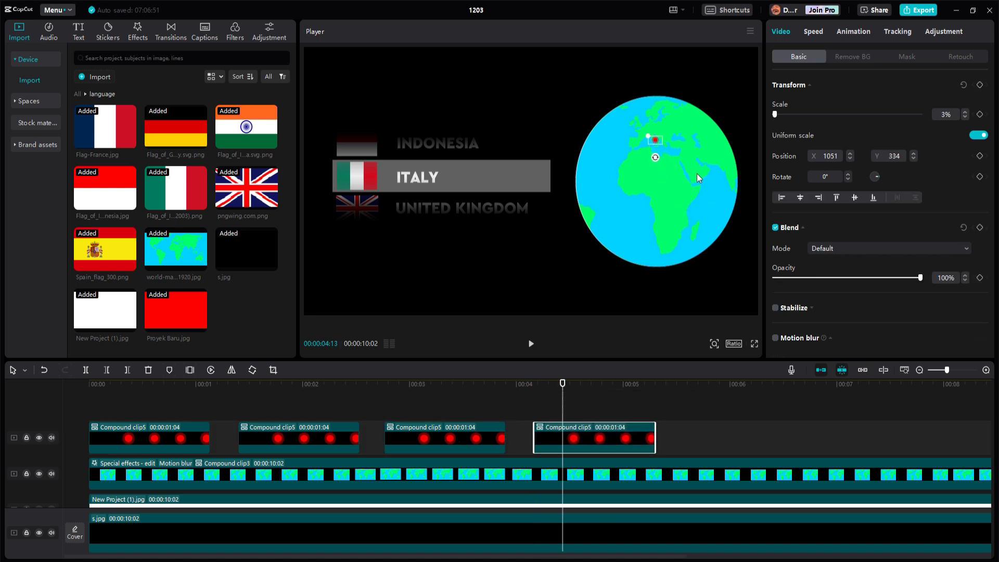
key(space)
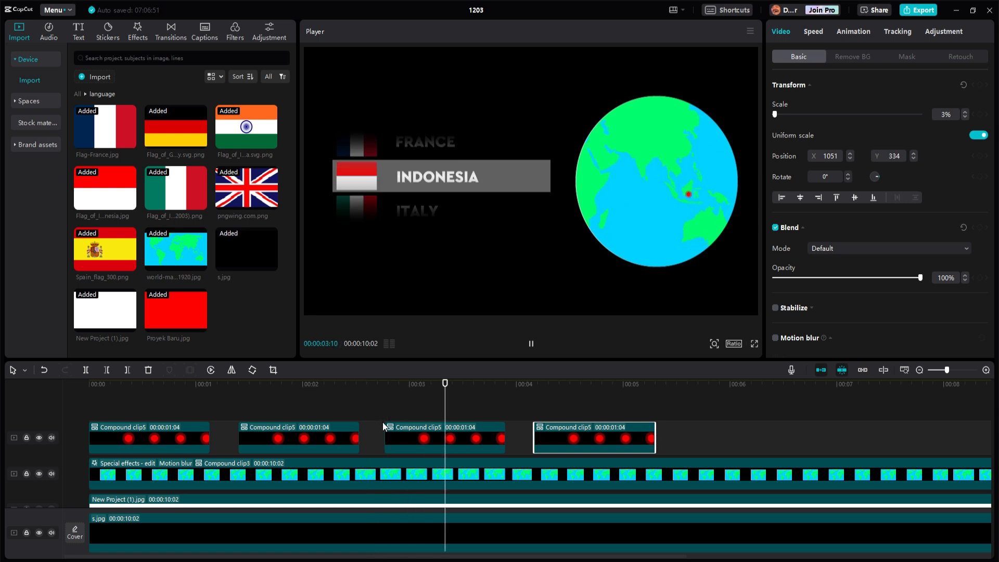
key(space)
key(space)
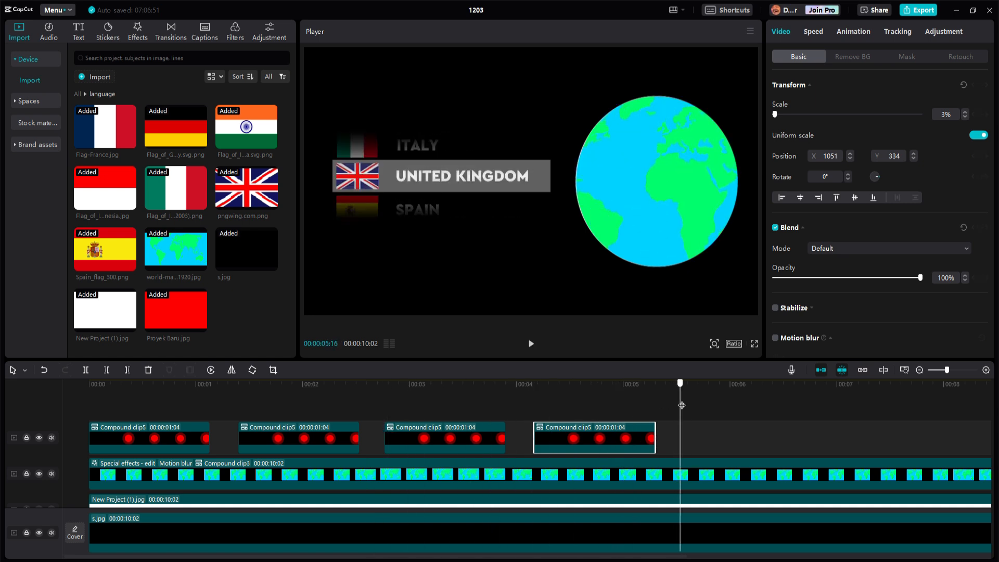
Step: Duplicate the pointer clip to 00:00:05:18 for the United Kingdom segment and position it on the UK at X 1130, Y 433
key(space)
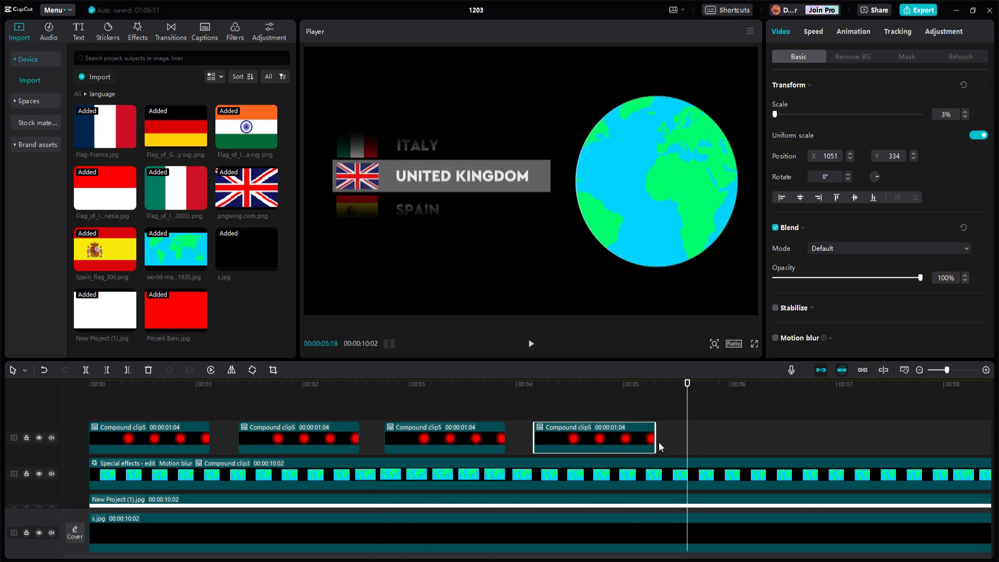
drag(604, 438, 750, 432)
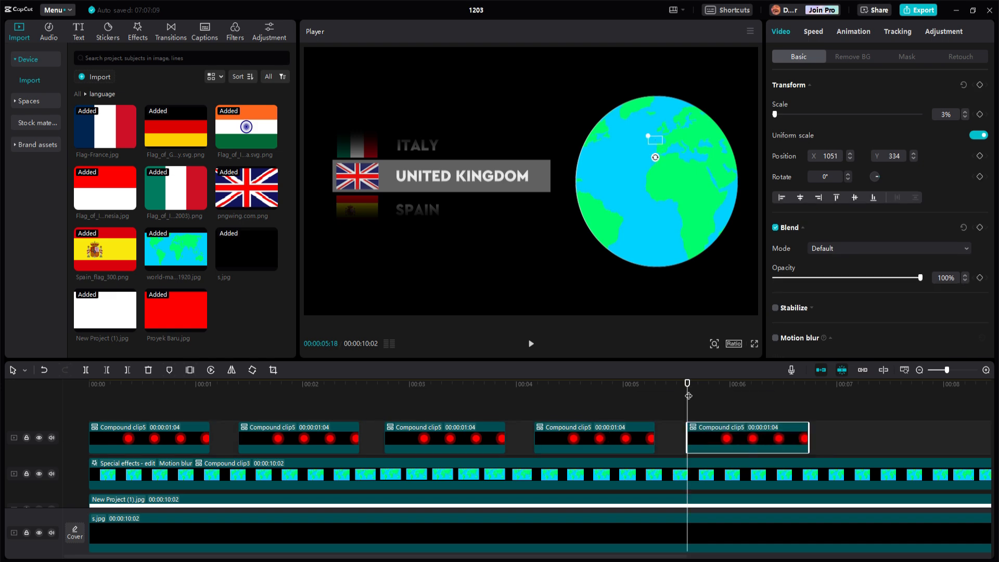
drag(688, 396, 716, 396)
drag(661, 150, 671, 137)
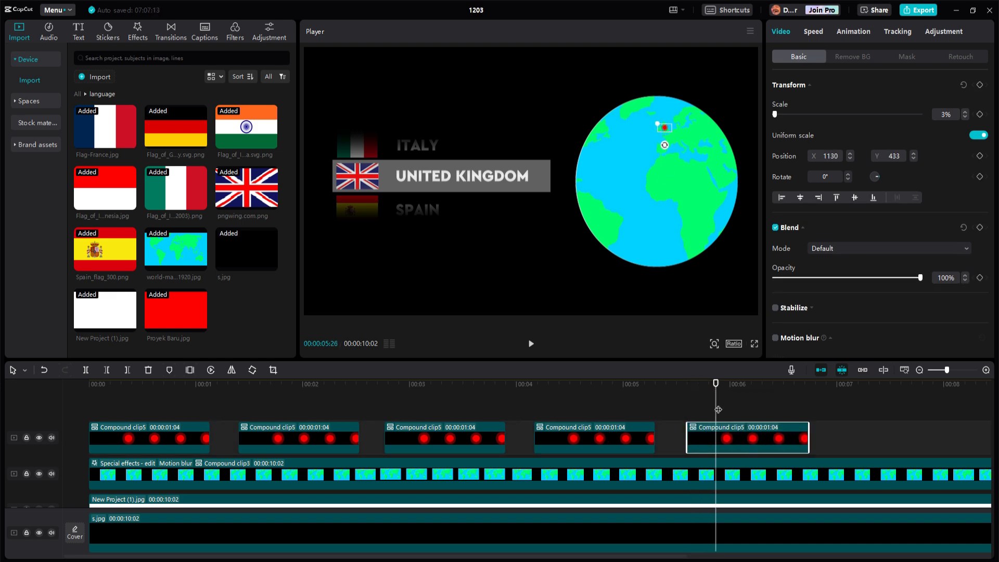
Step: Duplicate the pointer clip to 00:00:07:01 for the Spain segment and position it on Spain at X 1064, Y 299
drag(718, 410, 622, 396)
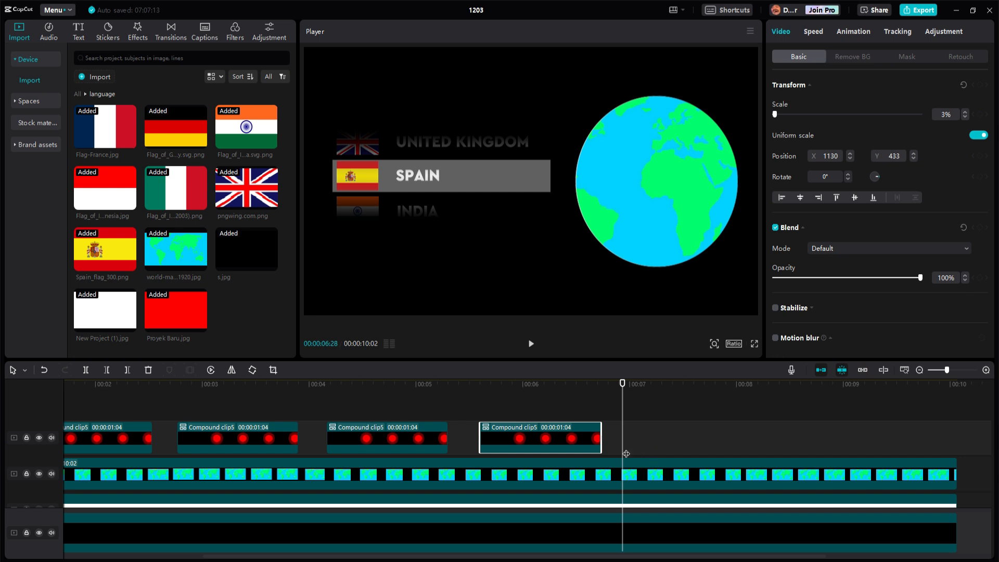
drag(624, 412, 633, 410)
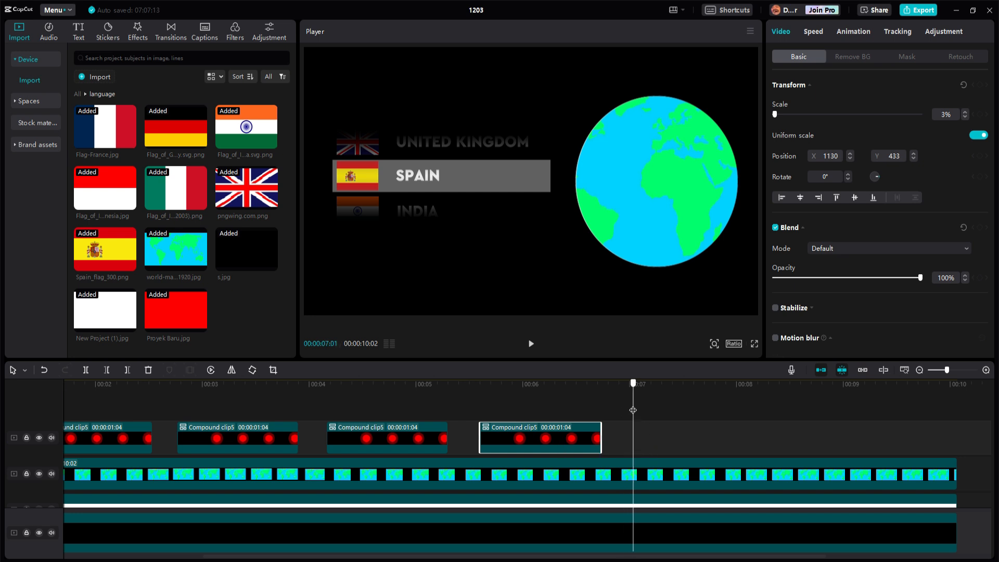
drag(541, 443, 687, 442)
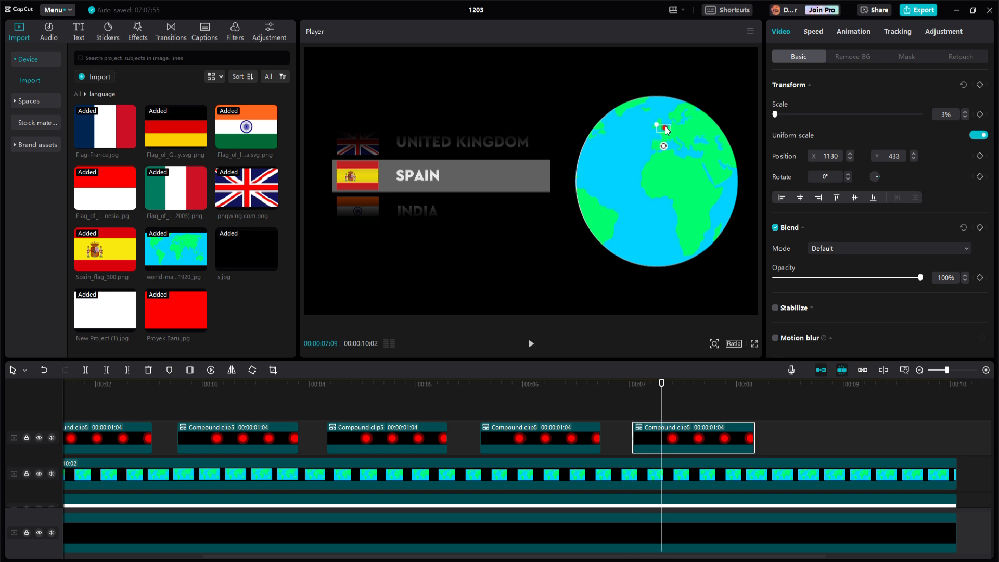
Step: Play back the Spain pointer and shift its clip about two frames earlier on the timeline
click(561, 404)
key(space)
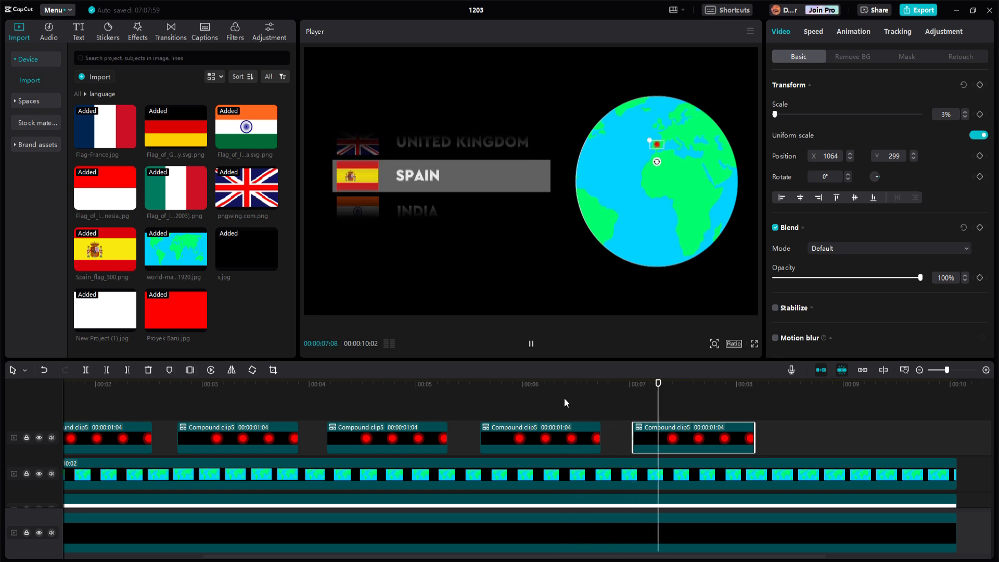
drag(704, 429, 616, 391)
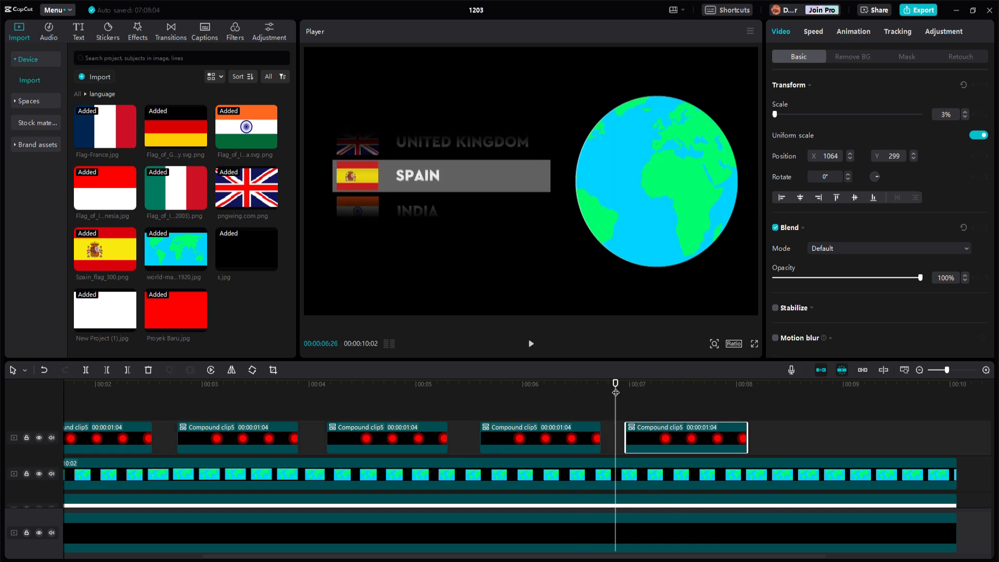
Step: Play back the Spain pointer, shift the United Kingdom pointer clip about two frames earlier, and play that section again
key(space)
key(space)
drag(484, 400, 468, 399)
drag(514, 441, 522, 442)
key(space)
key(space)
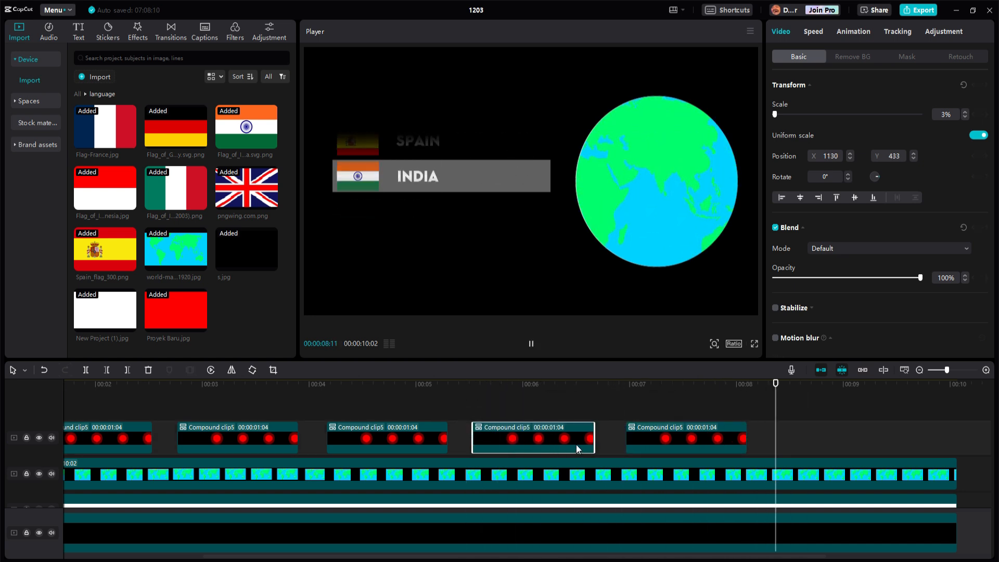
Step: Duplicate the pointer clip to 00:00:08:10 for the India segment and position it on India at X 1100, Y 0
mouse_move(757, 430)
mouse_down()
mouse_move(706, 430)
mouse_move(772, 429)
mouse_up()
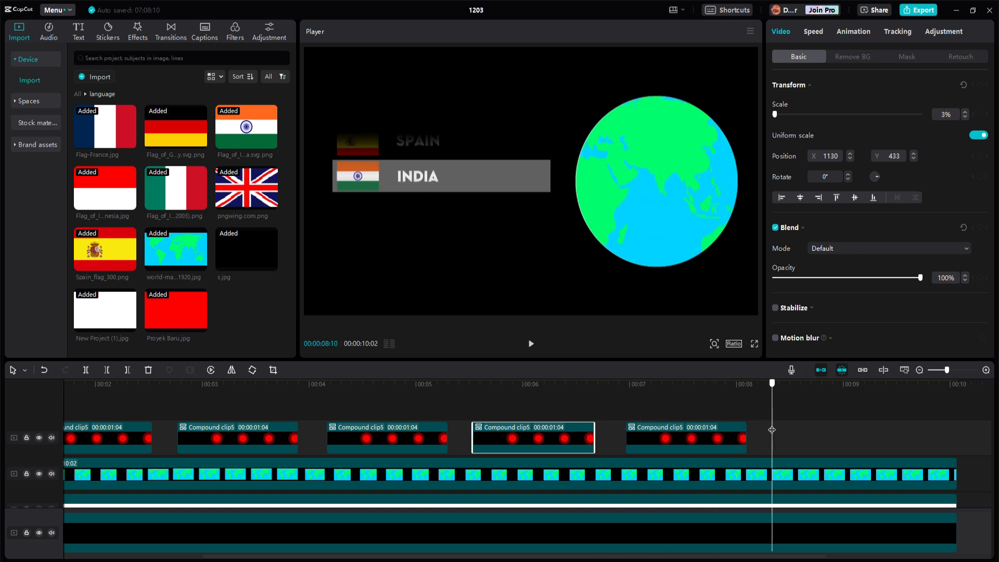
alt+drag(676, 443, 822, 438)
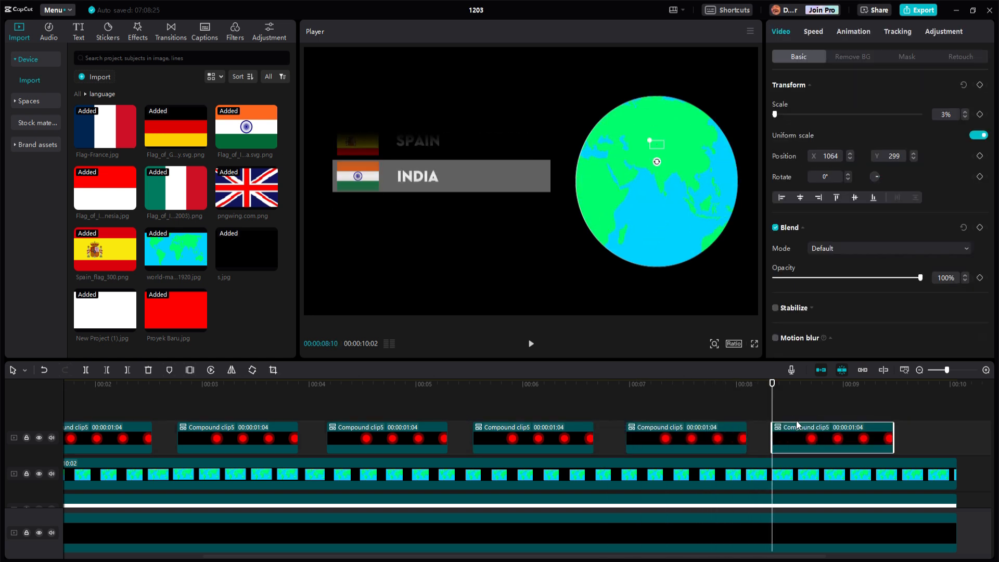
drag(772, 409, 797, 409)
drag(657, 149, 661, 185)
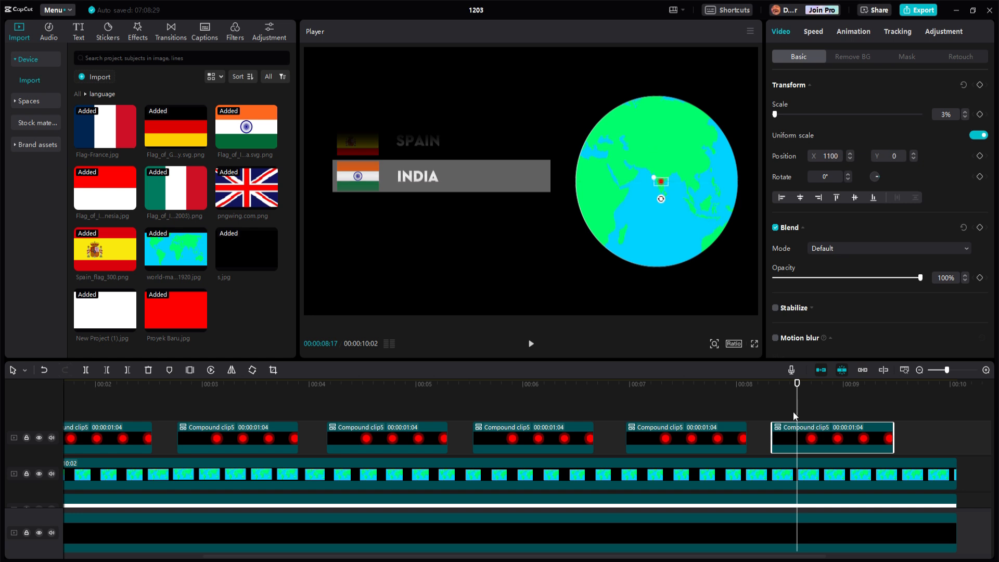
Step: Play back the timeline from the Spain segment through the India pointer to the end of the video
drag(796, 415, 612, 421)
key(space)
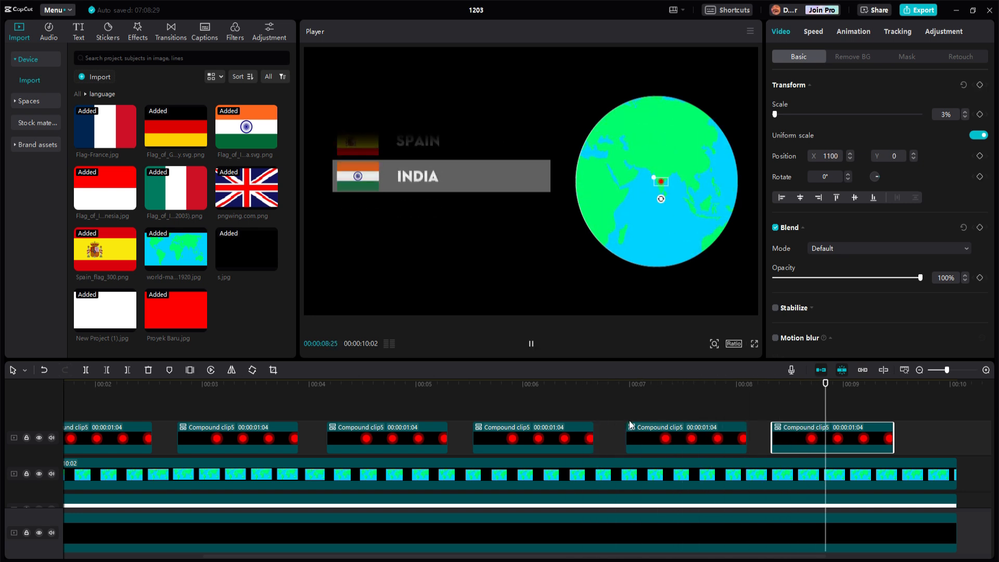
key(space)
key(space)
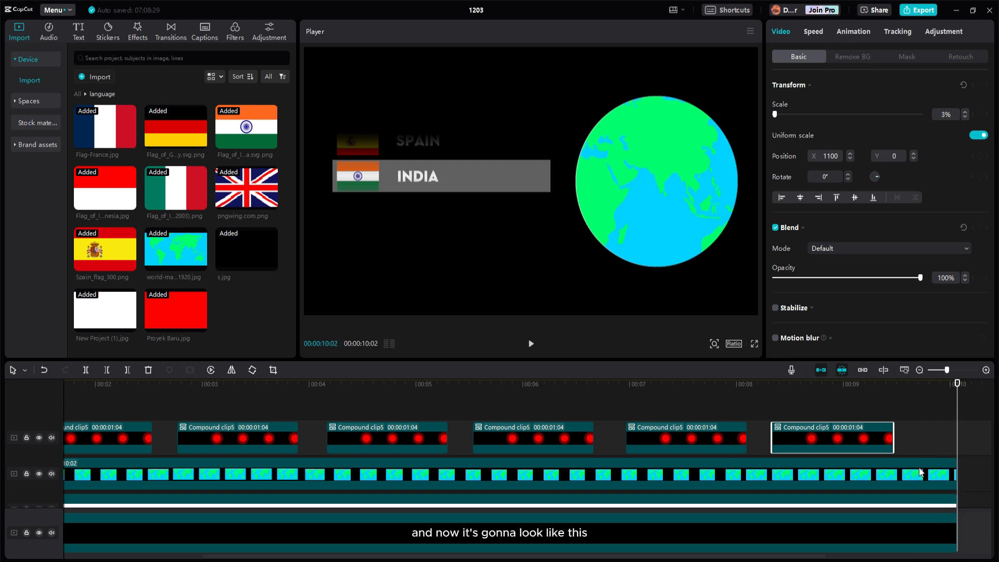
key(space)
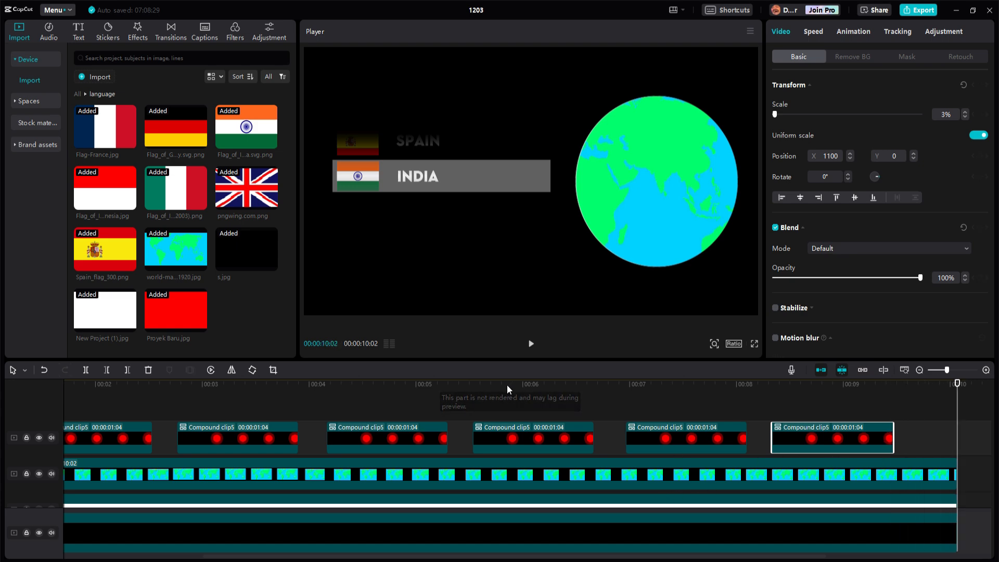
Step: Search the video effects for GLOW and add Edge Glow at the start of the timeline, directly above the flag list layer
drag(507, 385, 0, 414)
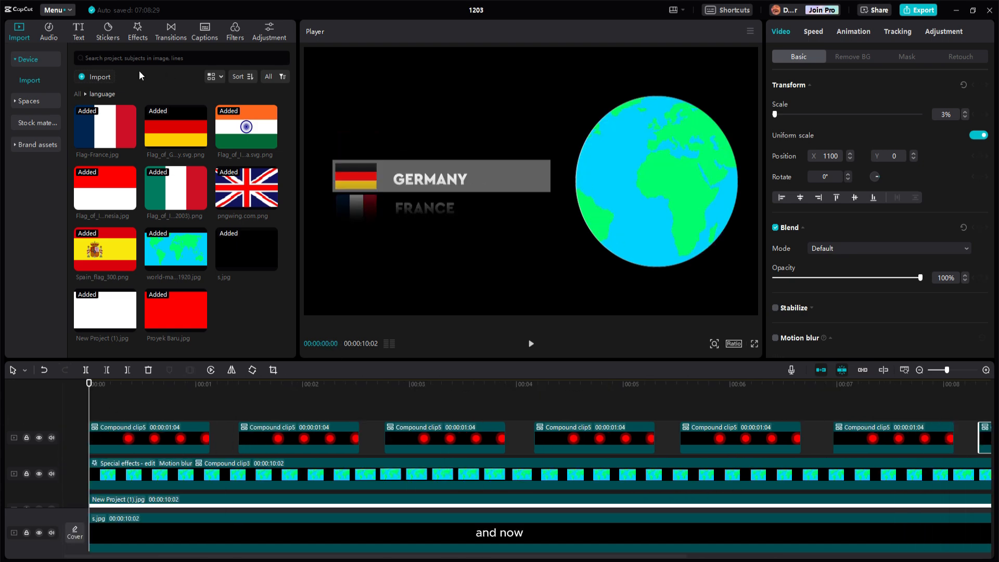
click(138, 36)
scroll(190, 412, down, 3)
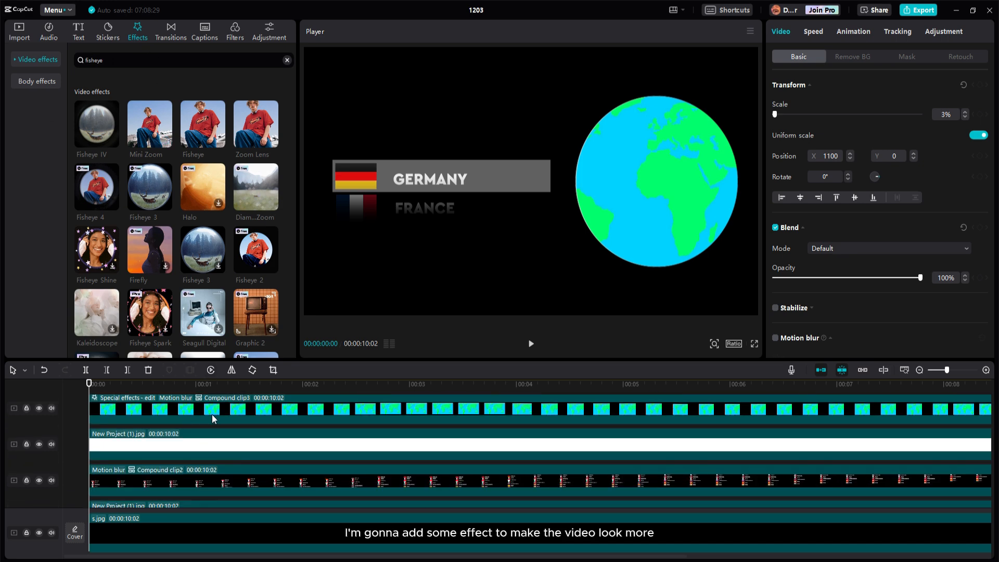
text(GLOW)
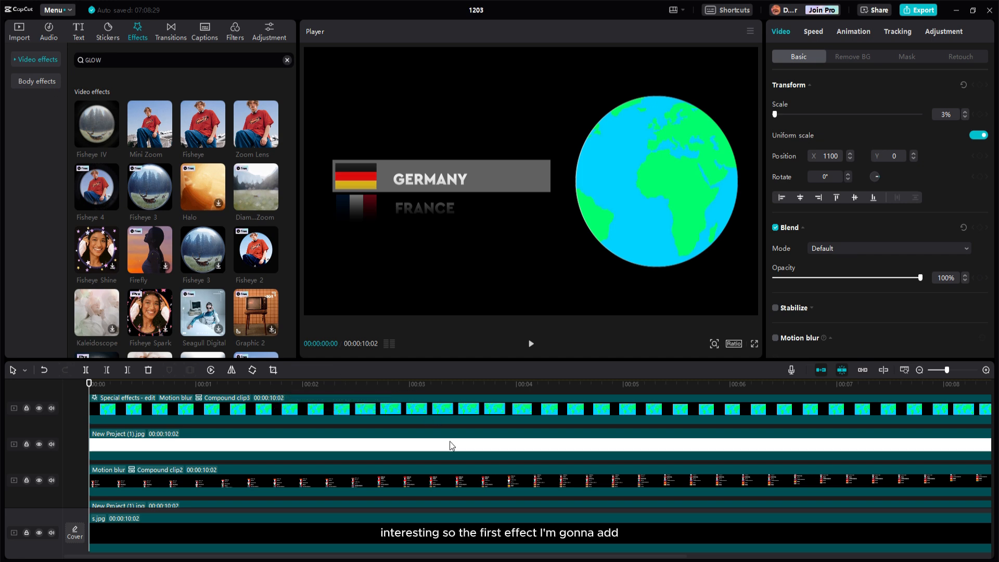
key(Return)
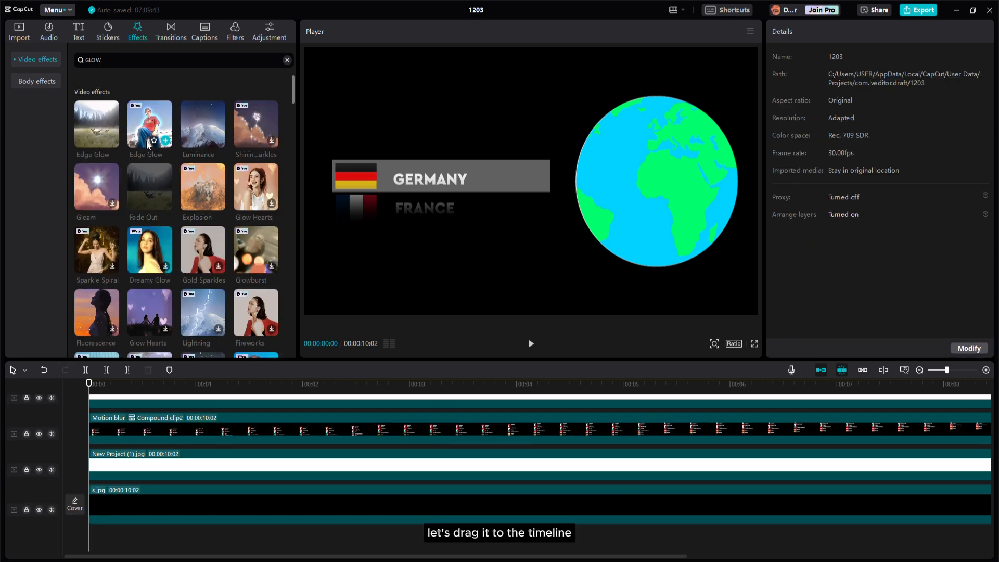
drag(144, 129, 104, 432)
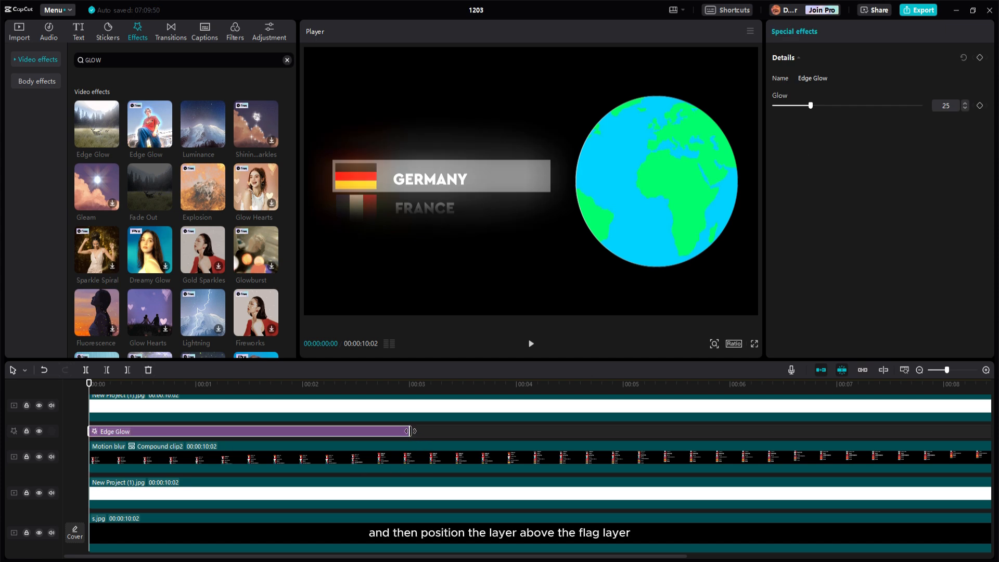
Step: Extend the Edge Glow effect to the end of the video and set its glow to 32
drag(411, 431, 690, 456)
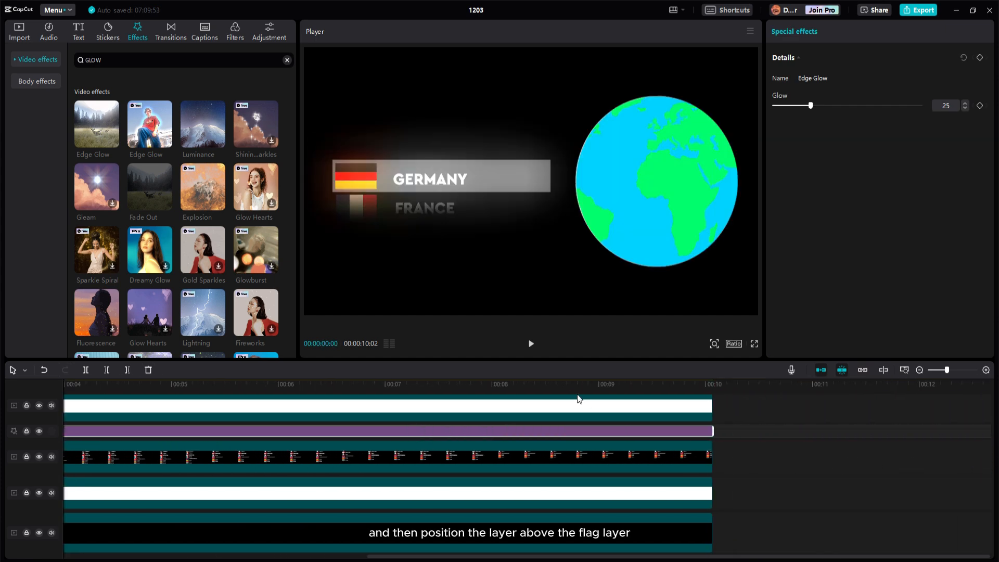
drag(539, 386, 73, 428)
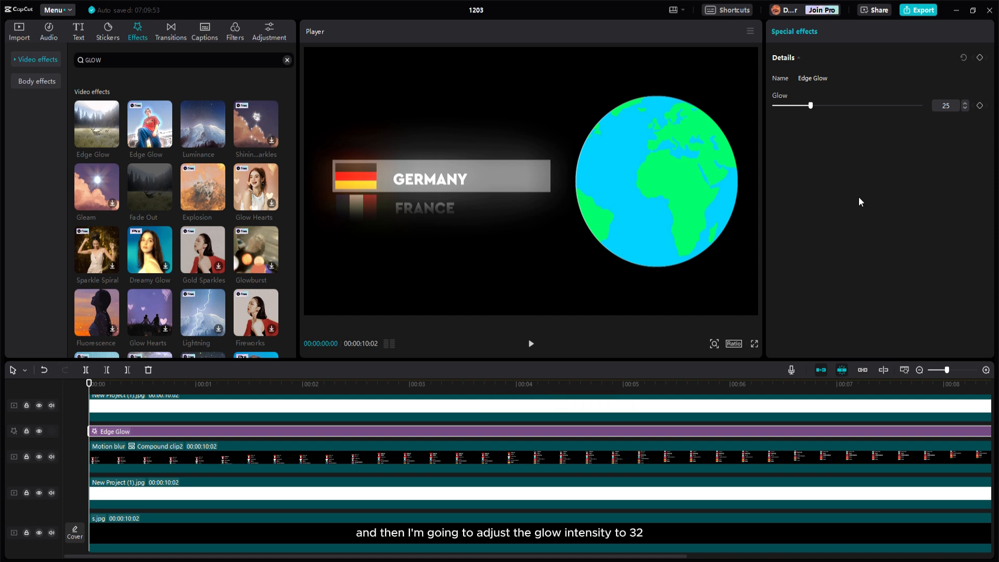
mouse_move(810, 106)
mouse_down()
mouse_move(783, 107)
mouse_move(832, 106)
mouse_move(823, 107)
mouse_up()
Step: Search the video effects for CHROMATIC and add Chromatic Quirk at the start of the timeline above all layers
scroll(320, 484, up, 5)
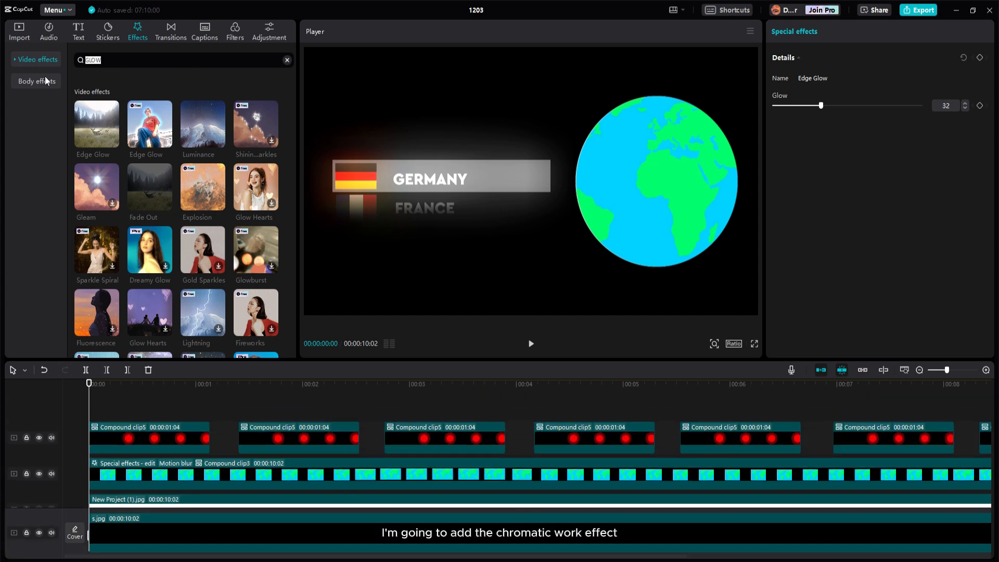
text(CHR)
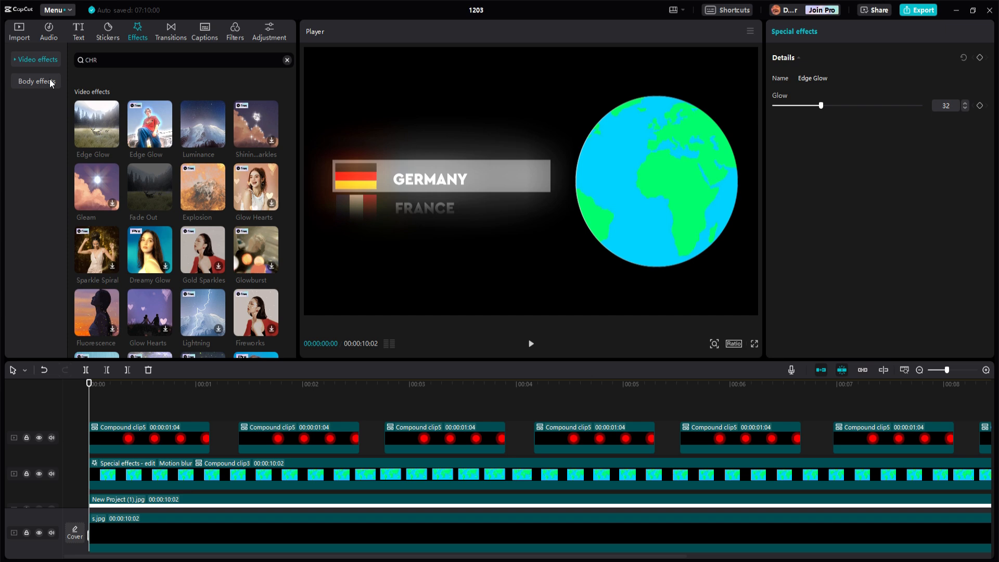
text(OMATIC)
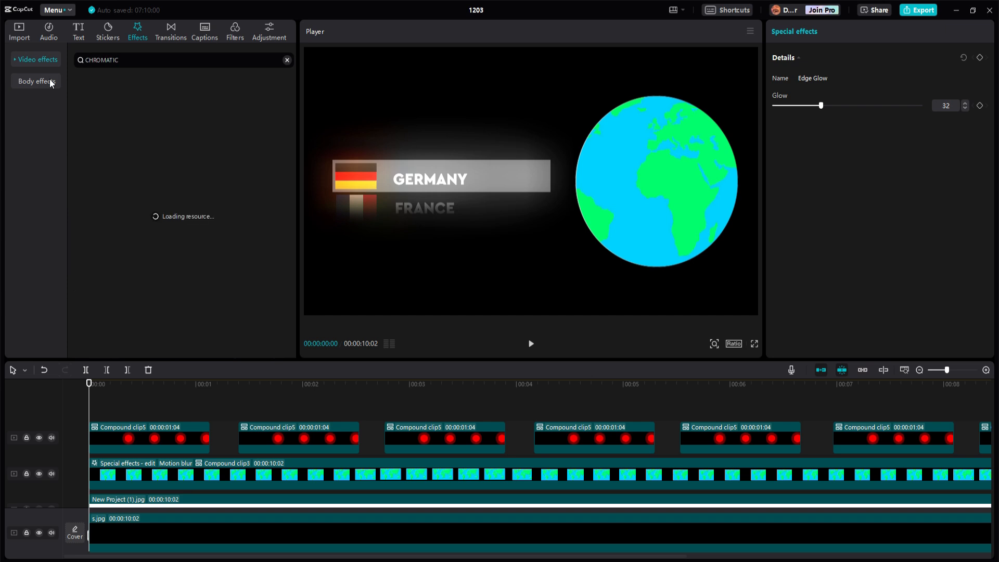
click(96, 124)
drag(97, 124, 110, 424)
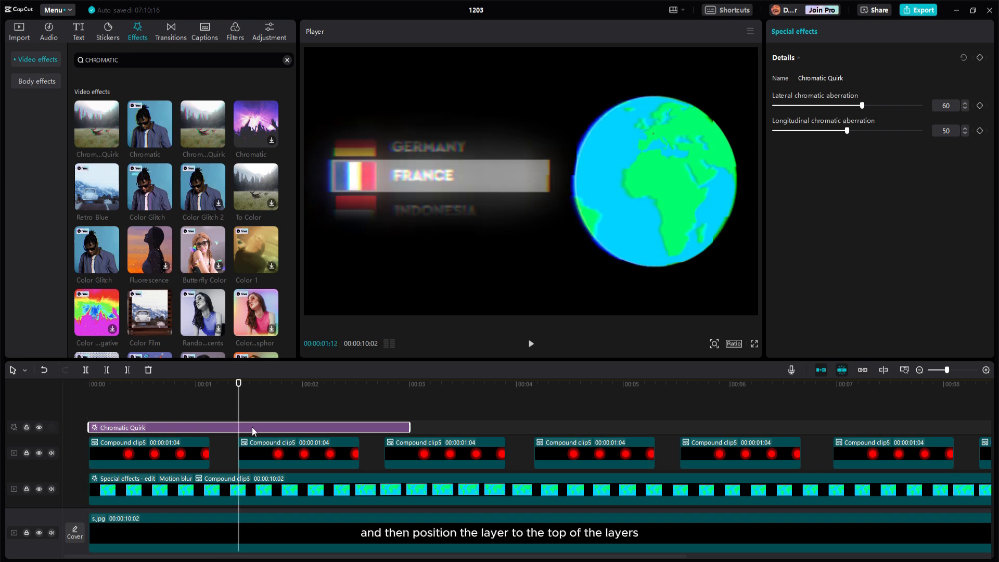
Step: Extend Chromatic Quirk to the end of the video, with lateral chromatic aberration 57 and longitudinal chromatic aberration 48
scroll(251, 426, down, 3)
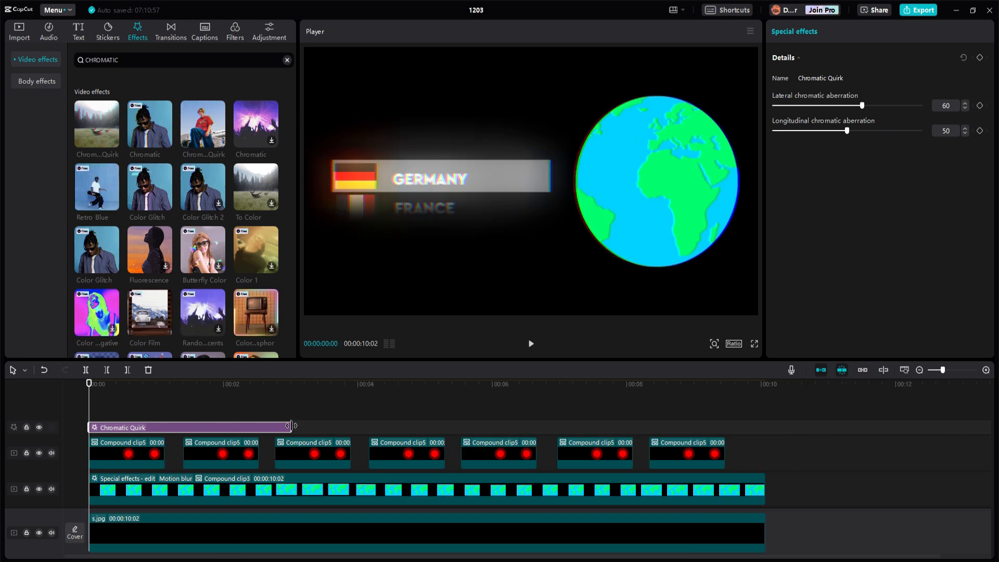
drag(290, 427, 764, 429)
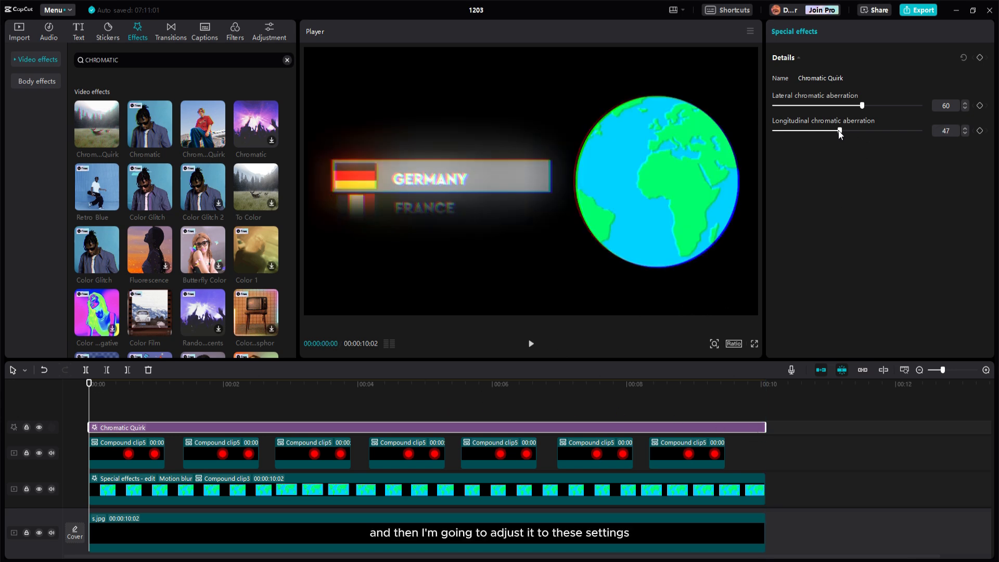
drag(847, 131, 843, 107)
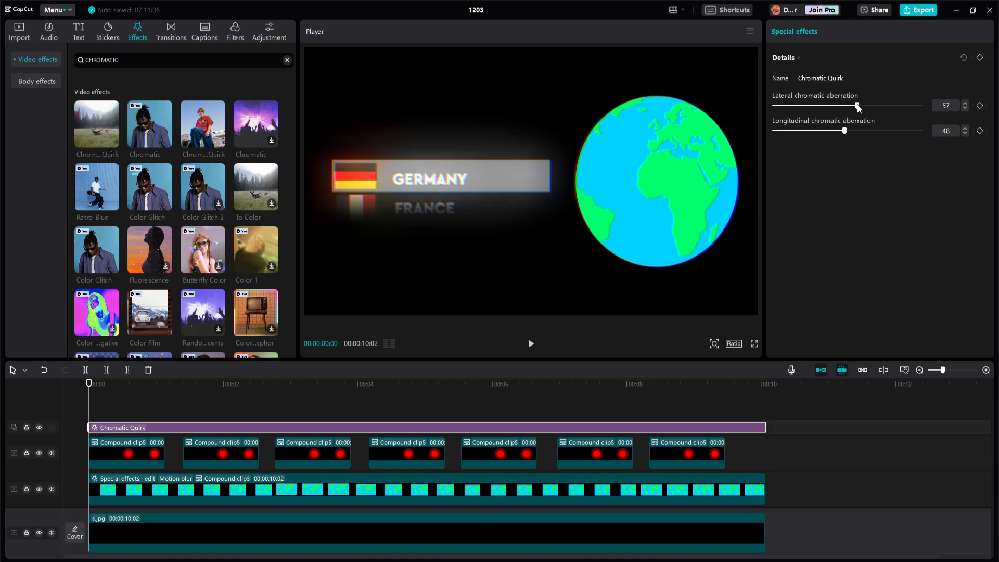
Step: Preview the video in full screen and delete the Chromatic Quirk effect from the timeline
click(755, 344)
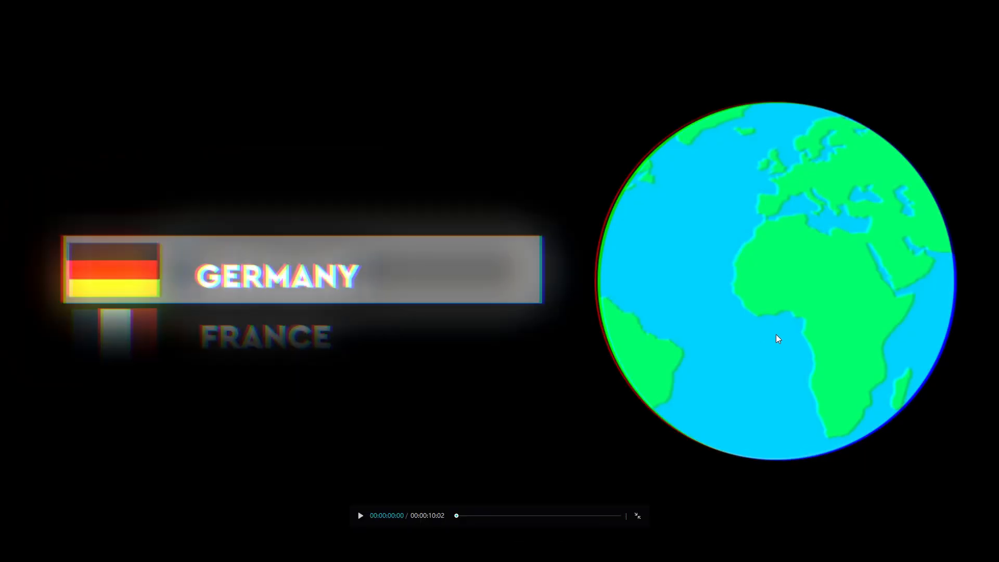
key(space)
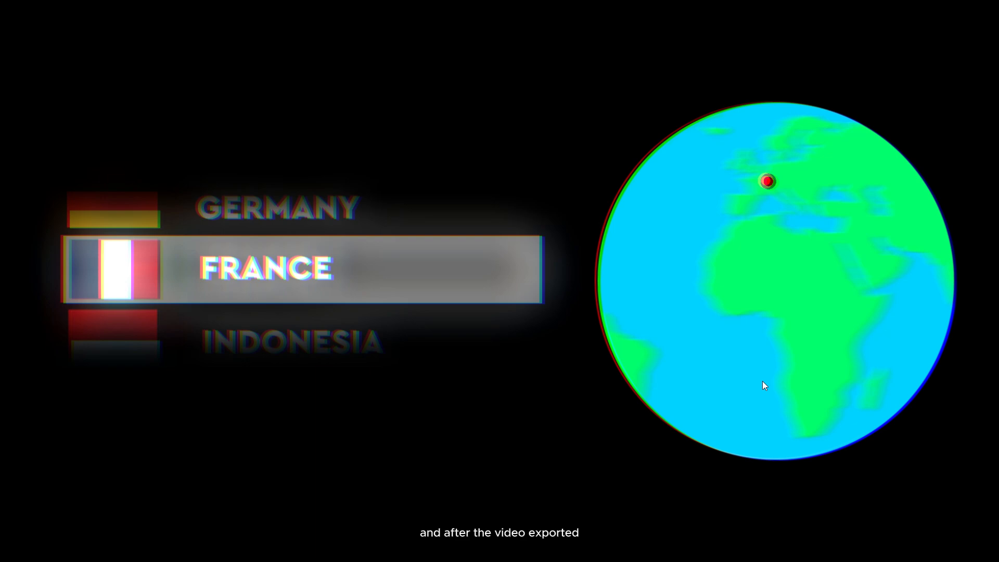
key(Escape)
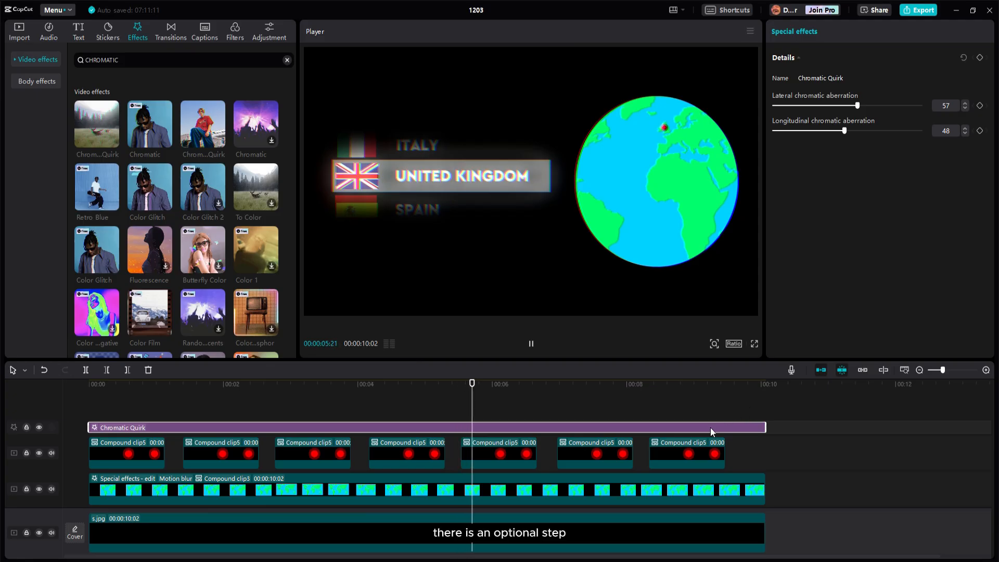
key(Delete)
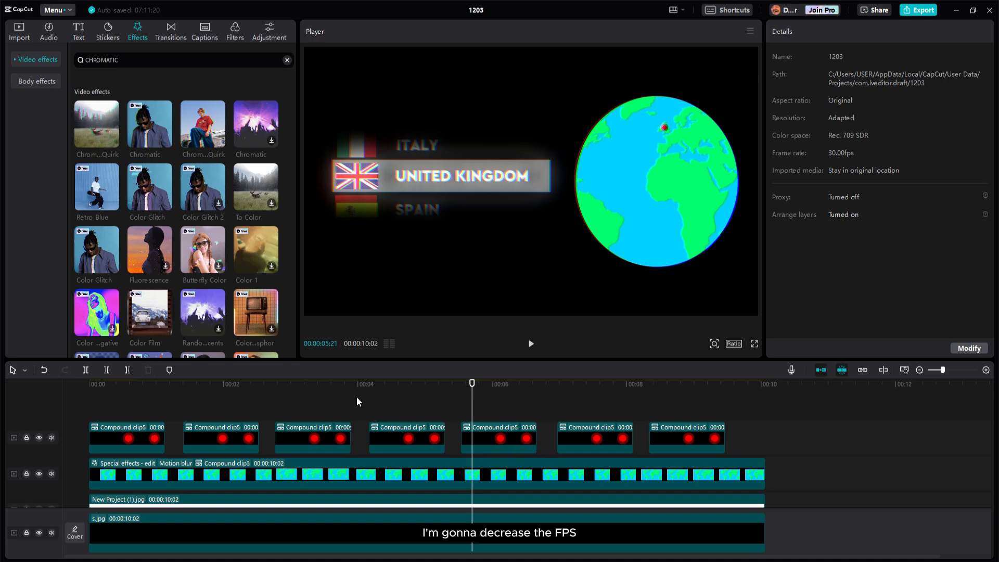
Step: Switch to the Videobolt FPS tool in the browser and load the exported video "final" from the language folder
key(ctrl+shift+f)
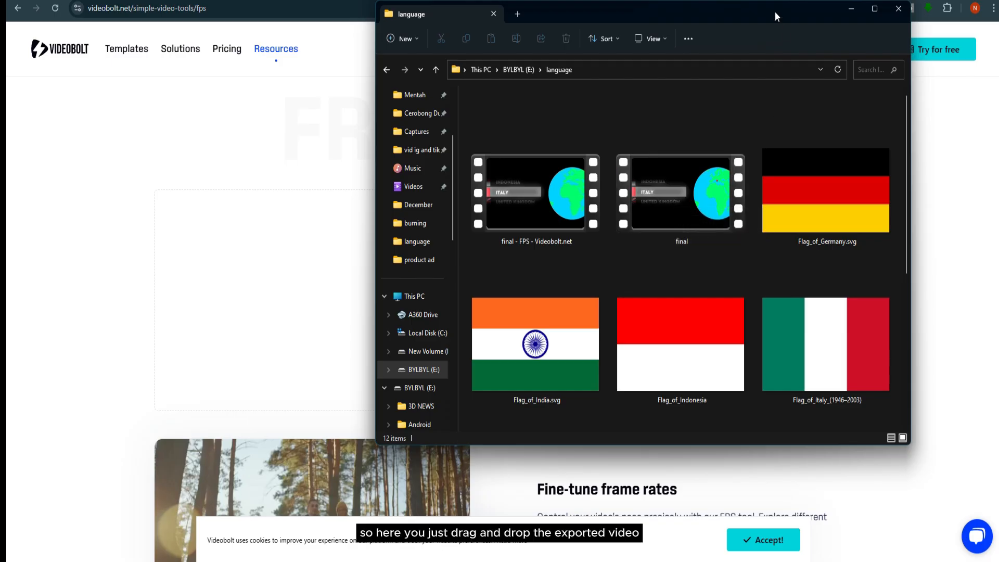
drag(775, 12, 338, 94)
drag(251, 270, 587, 292)
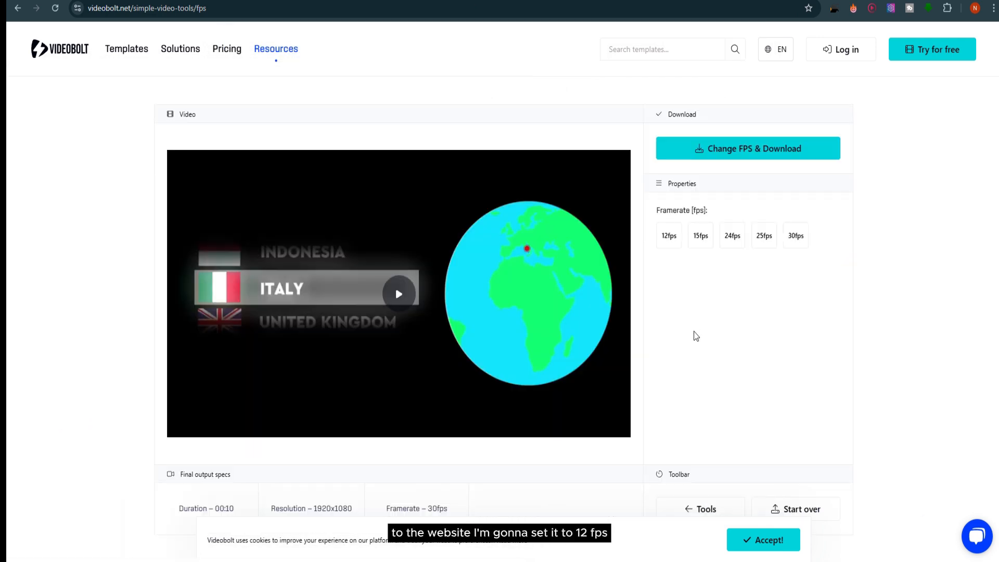
Step: Set the framerate of the uploaded video to 12fps, then render and download it
click(669, 244)
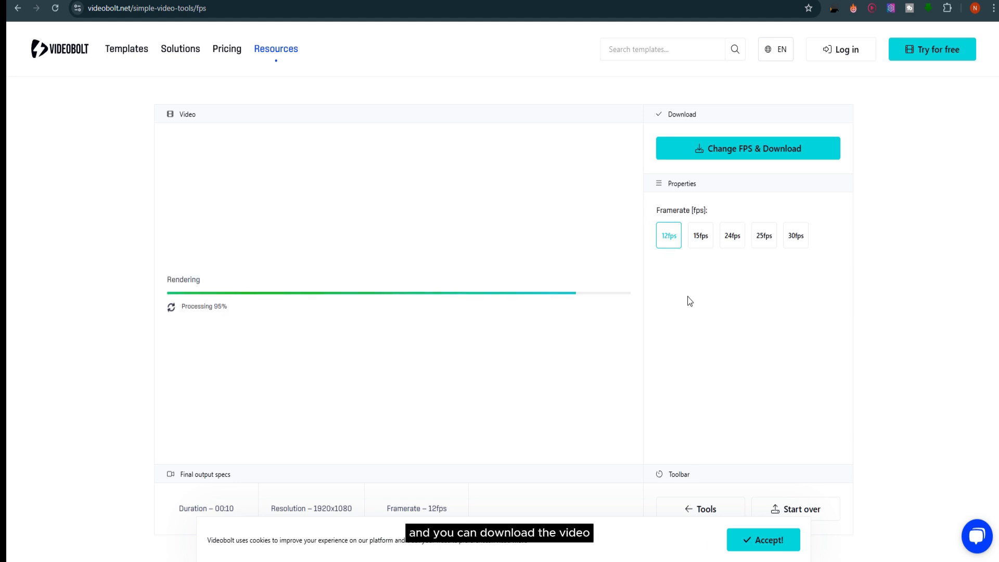
click(770, 151)
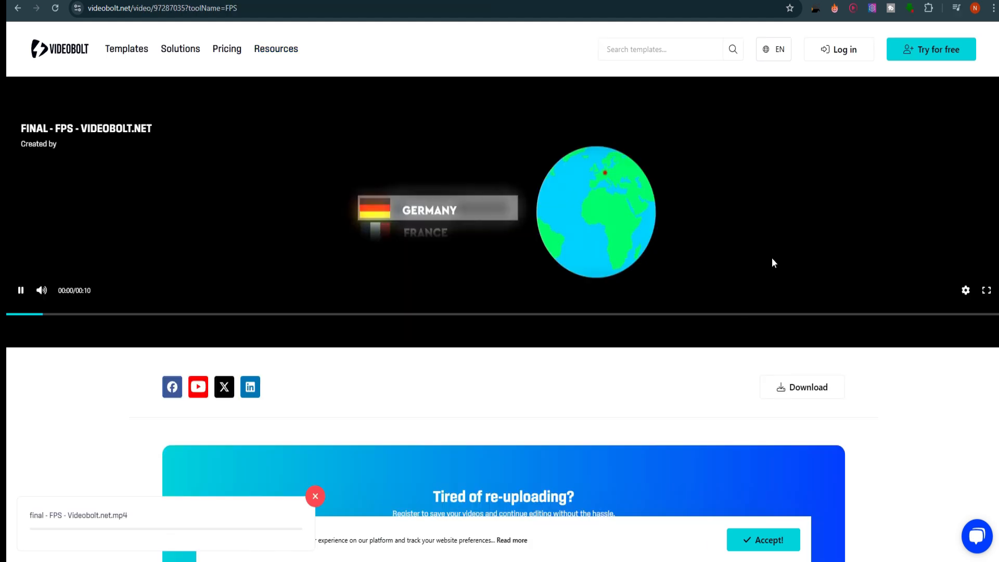